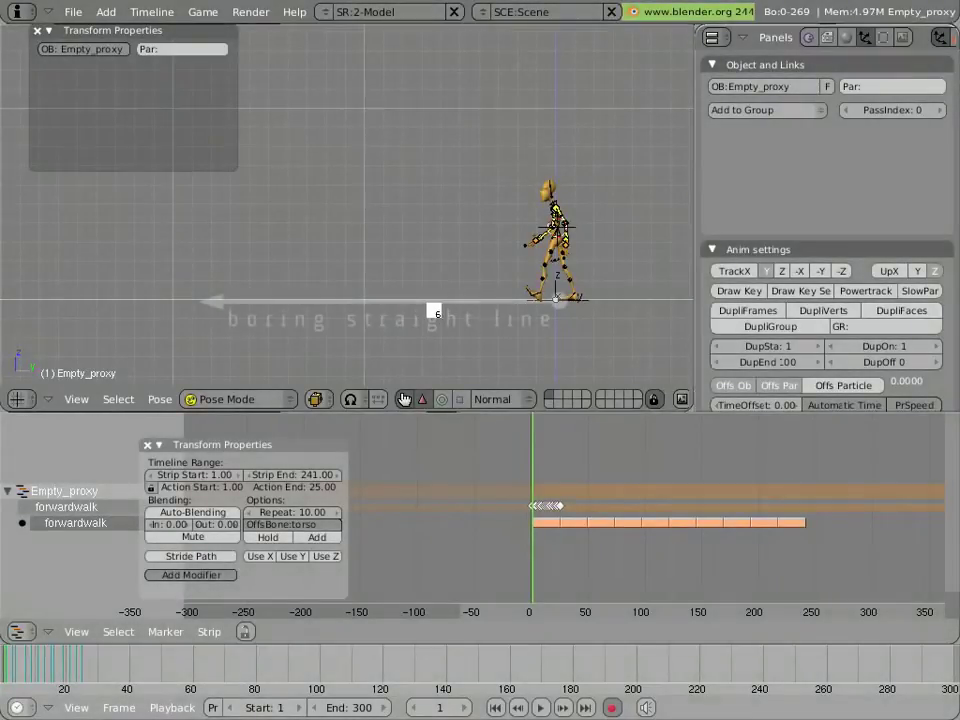
# Play back the walk animation to review the character's straight-line movement, and stop it
pyautogui.hotkey('alt', 'a')
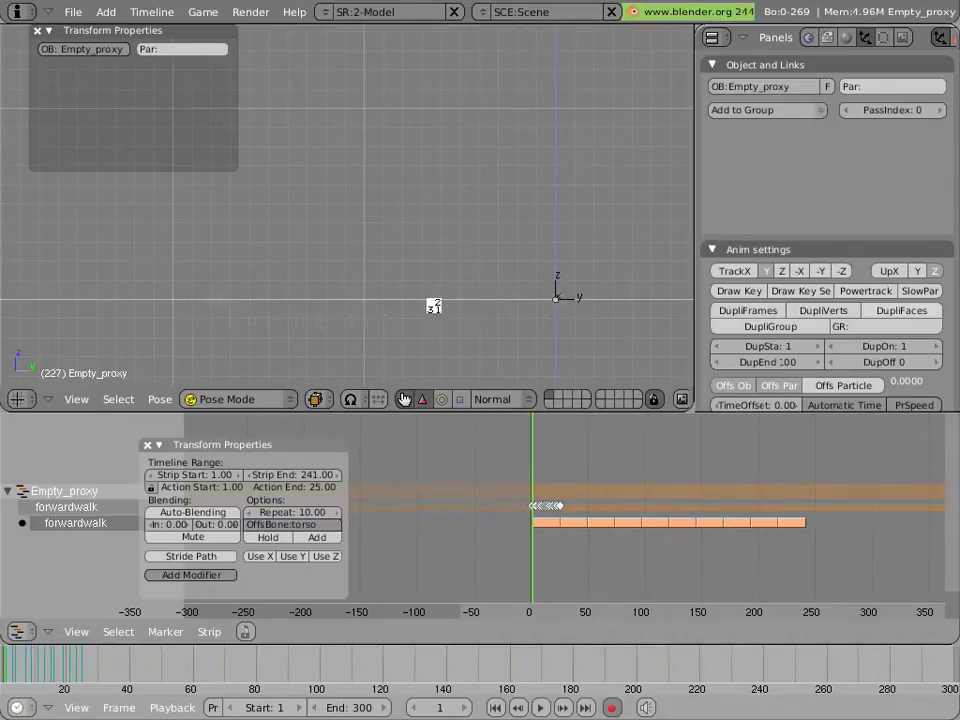
pyautogui.press('Escape')
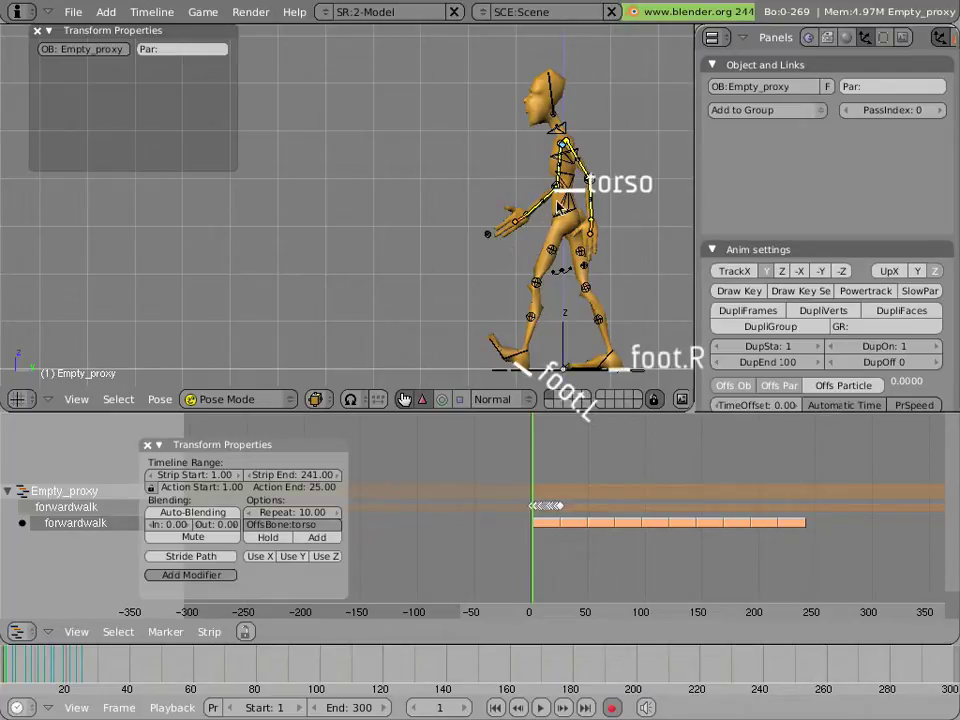
# Snap the 3D cursor to the torso bone and add a path curve there
pyautogui.rightClick(577, 196)
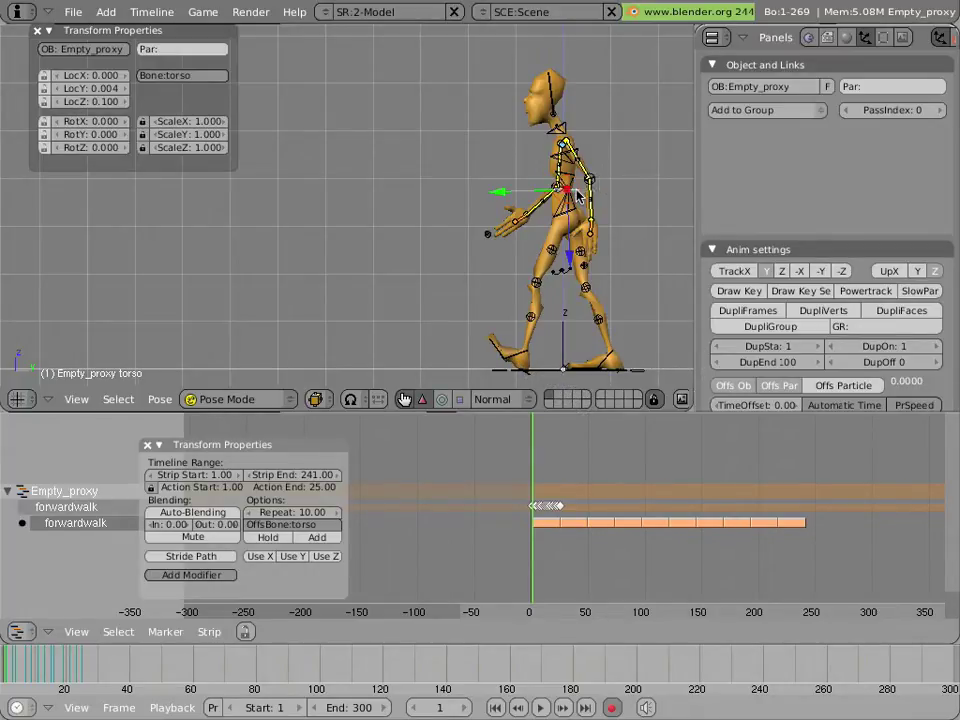
pyautogui.hotkey('shift', 's')
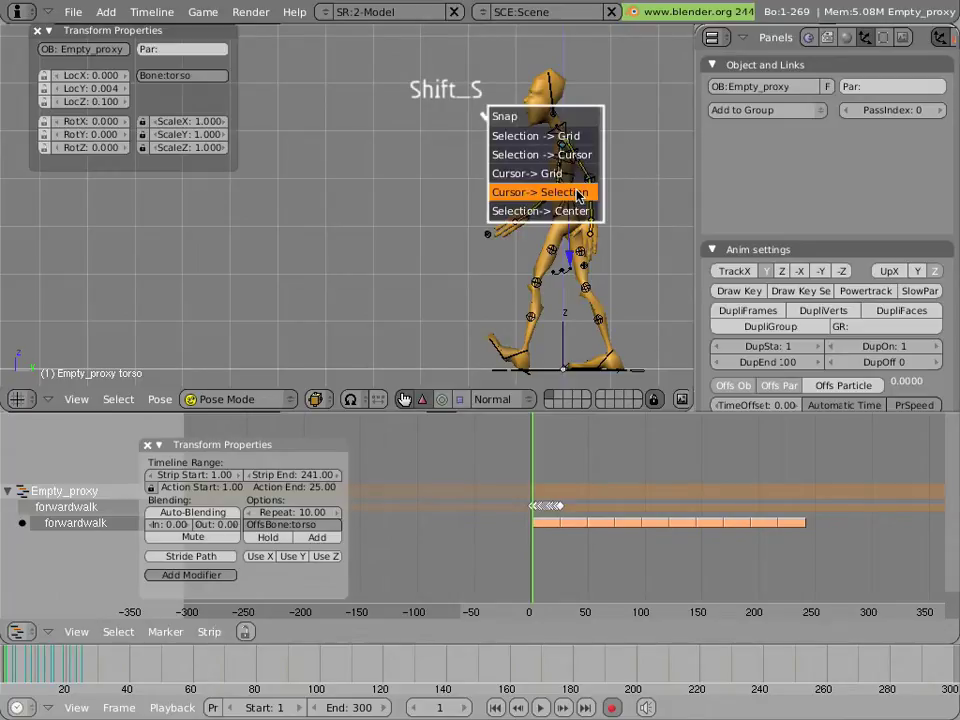
pyautogui.click(578, 195)
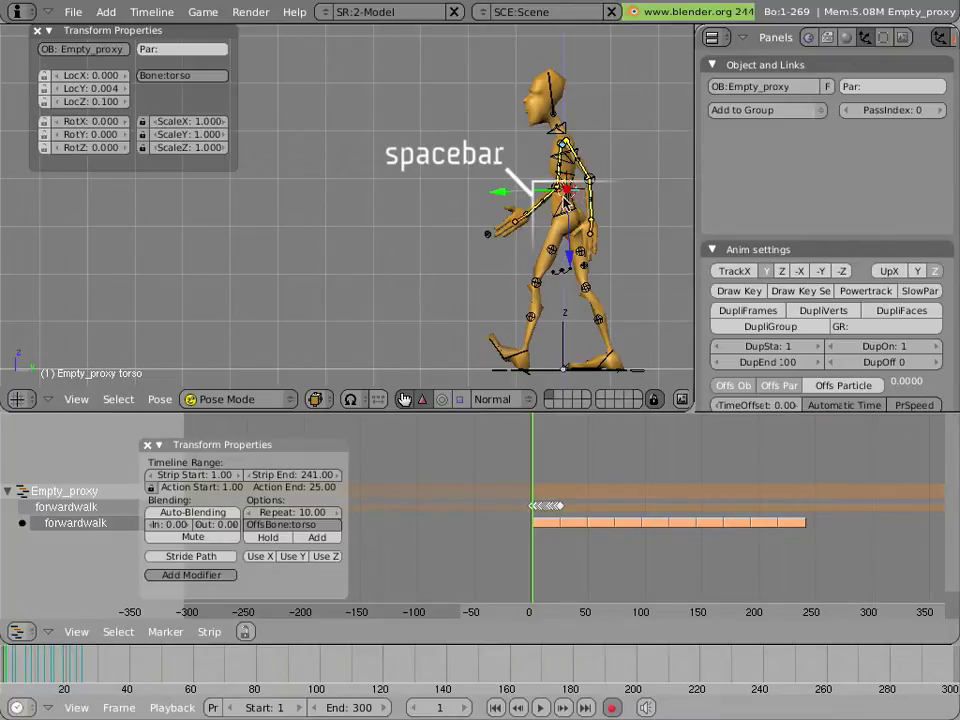
pyautogui.press('space')
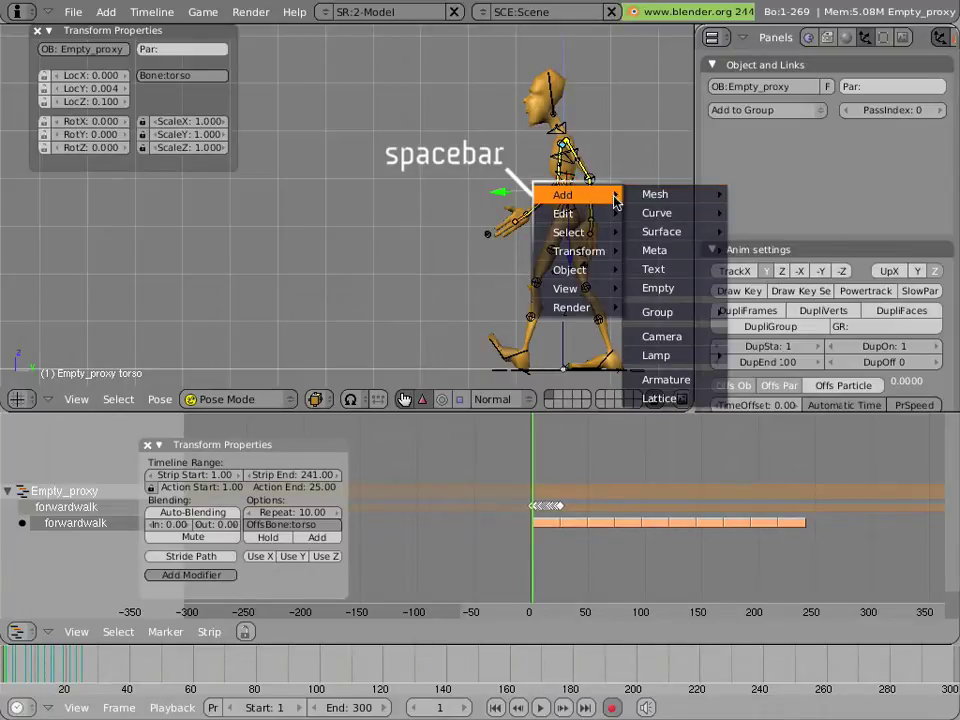
pyautogui.moveTo(655, 214)
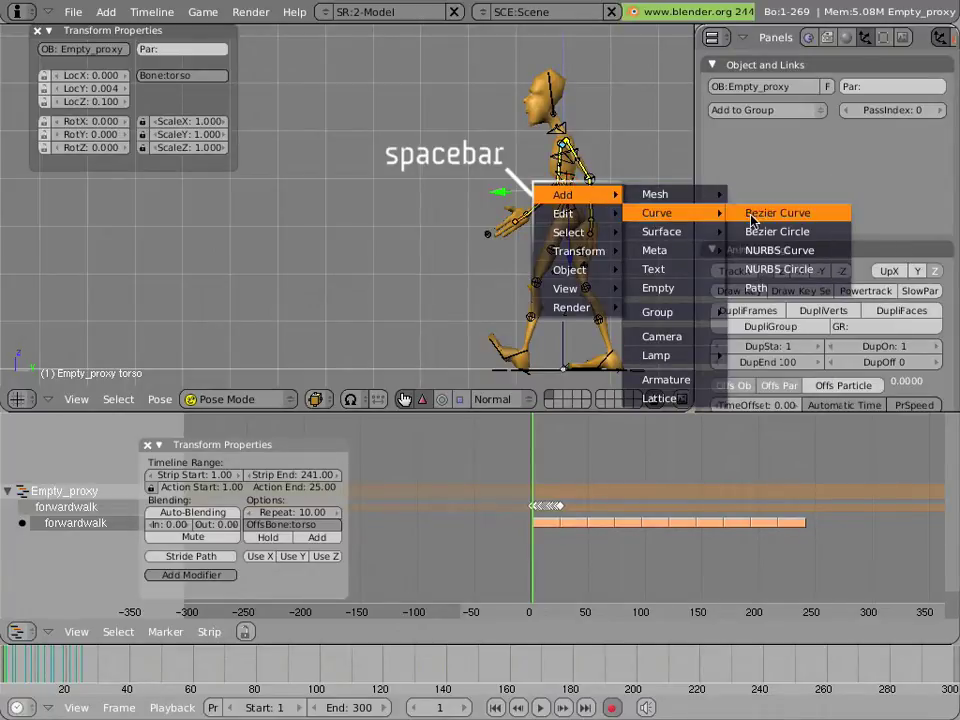
pyautogui.click(808, 287)
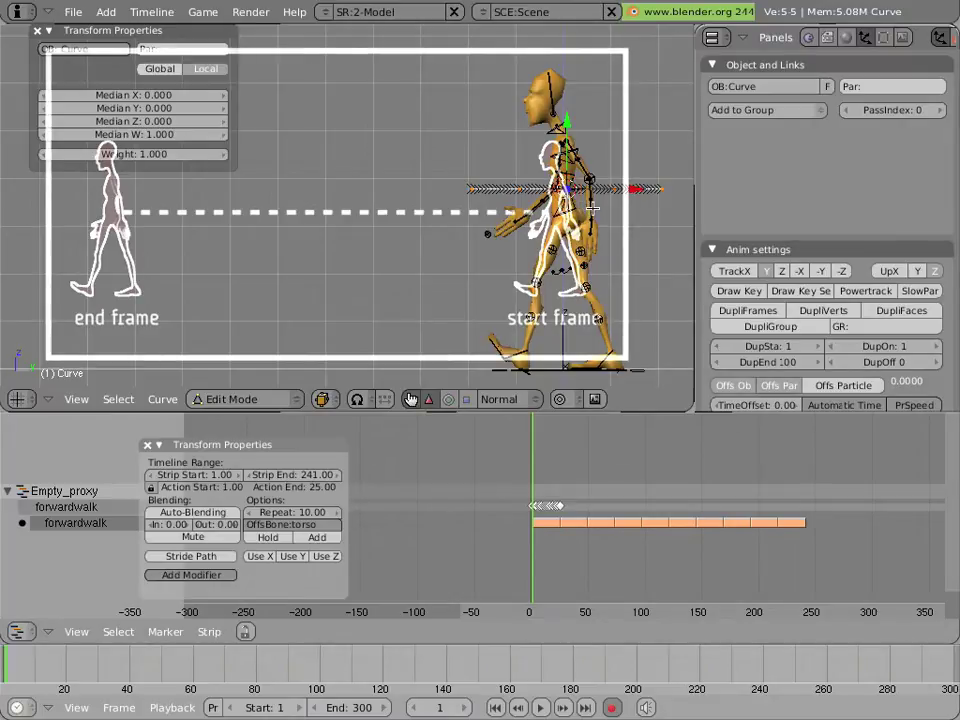
# Move the whole path about -1.97 units along the global Y axis, in the walking direction
pyautogui.scroll(1, 602, 206)
pyautogui.press('g')
pyautogui.press('y')
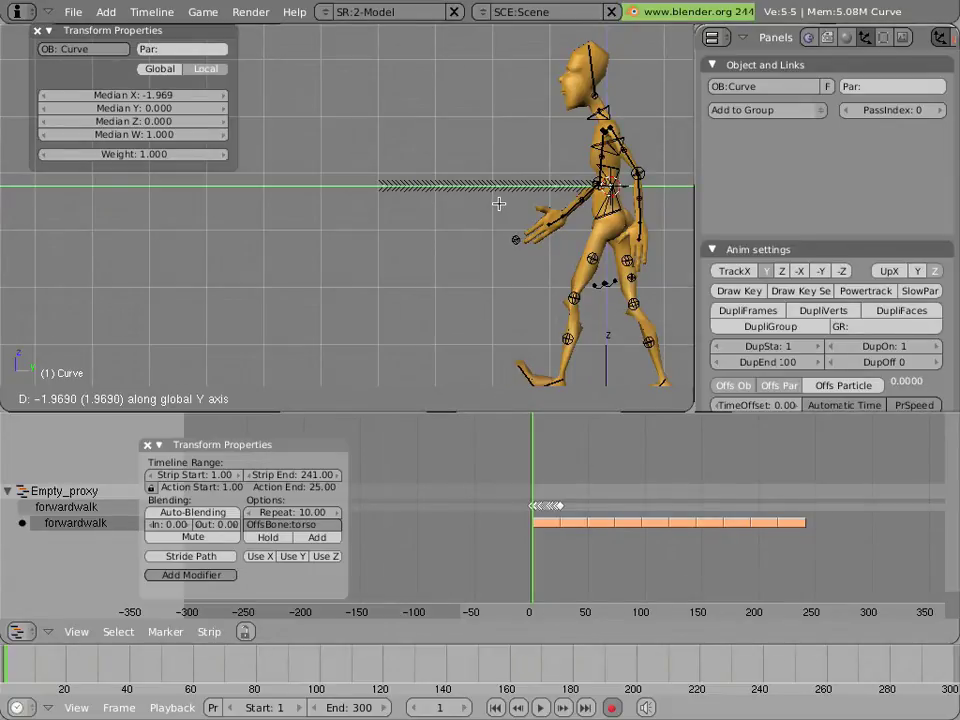
pyautogui.click(499, 204)
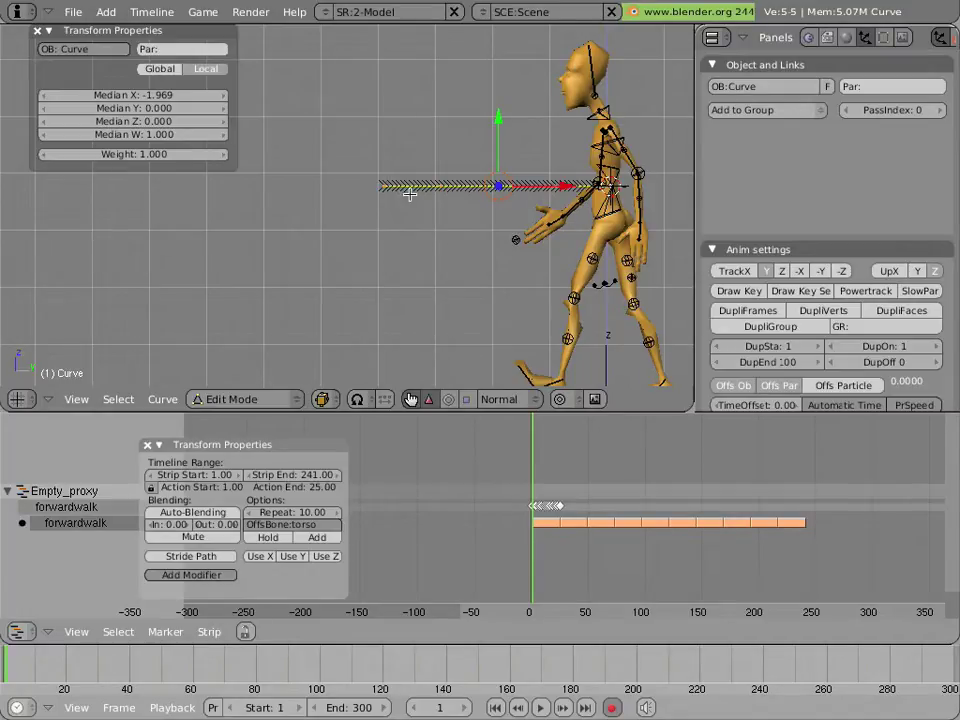
# At frame 245, scale the path by about 10.09 around the 3D cursor so it reaches the character's torso
pyautogui.scroll(-7, 572, 222)
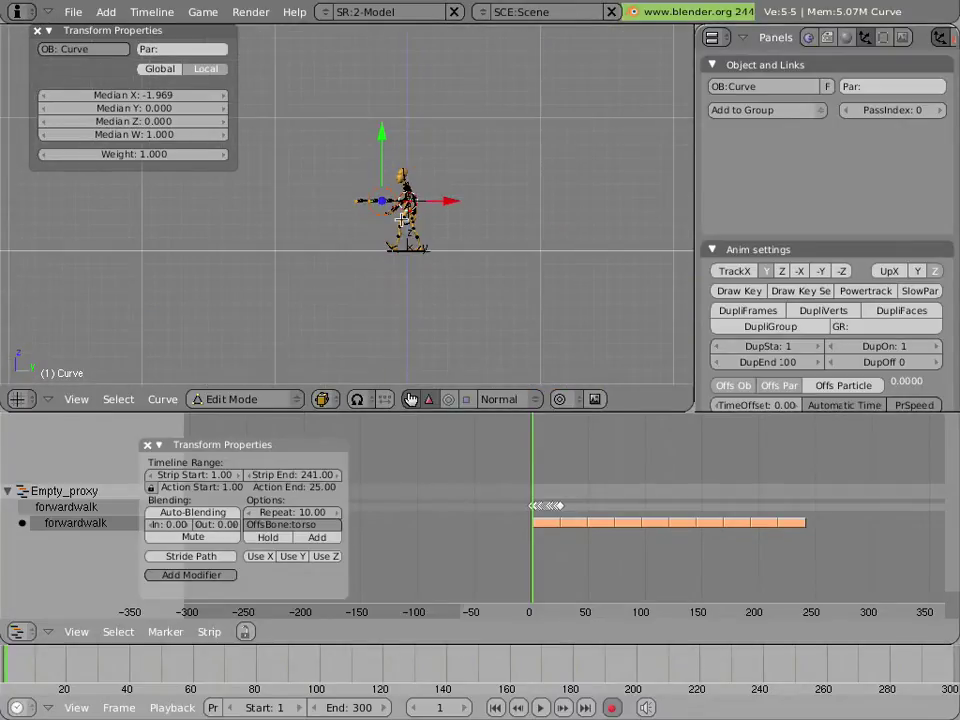
pyautogui.keyDown('shift'); pyautogui.moveTo(554, 219); pyautogui.dragTo(798, 275, button='middle'); pyautogui.keyUp('shift')
pyautogui.moveTo(643, 471); pyautogui.dragTo(811, 477)
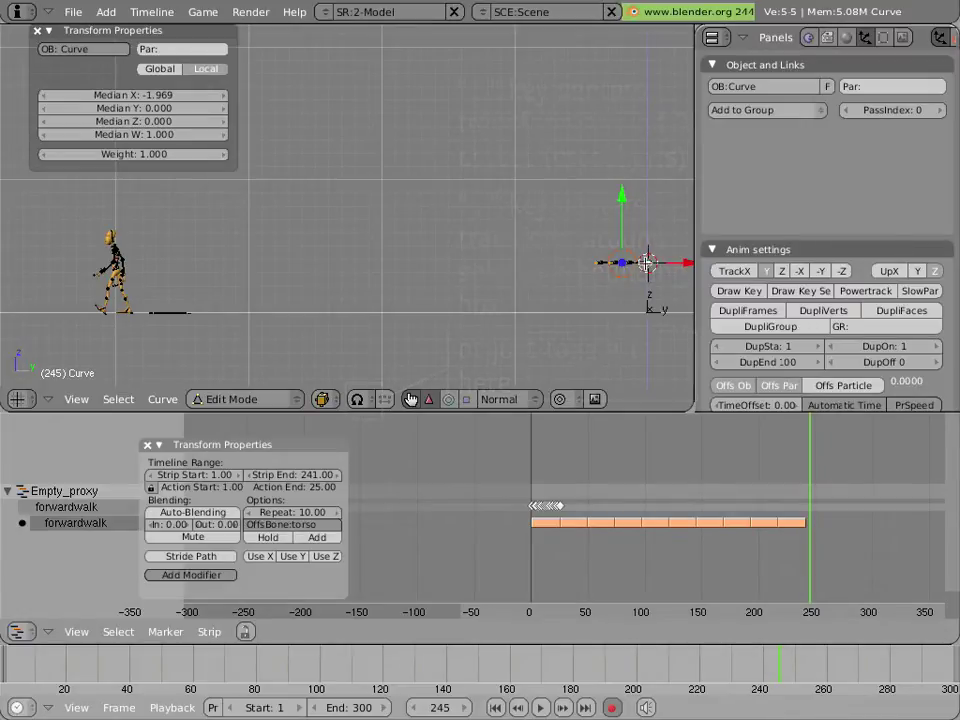
pyautogui.press('.')
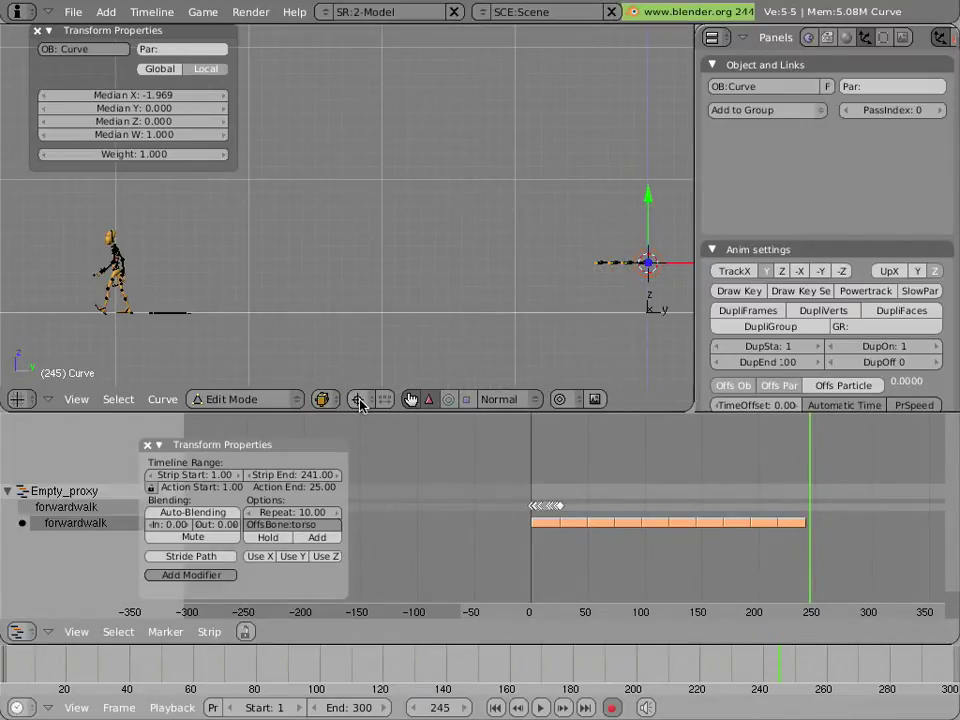
pyautogui.press(',')
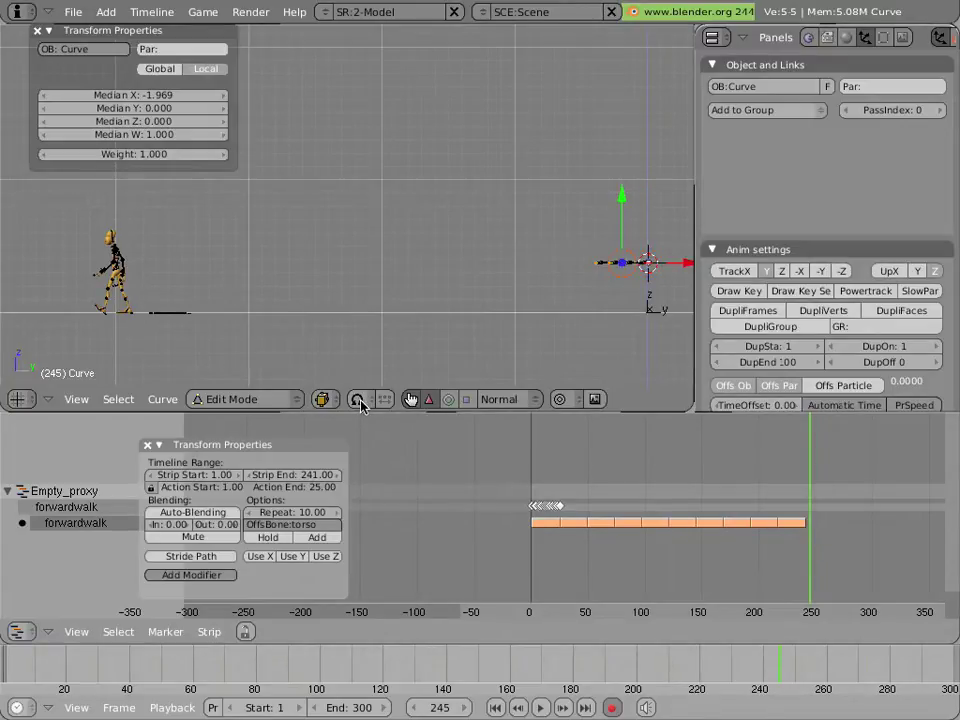
pyautogui.press('.')
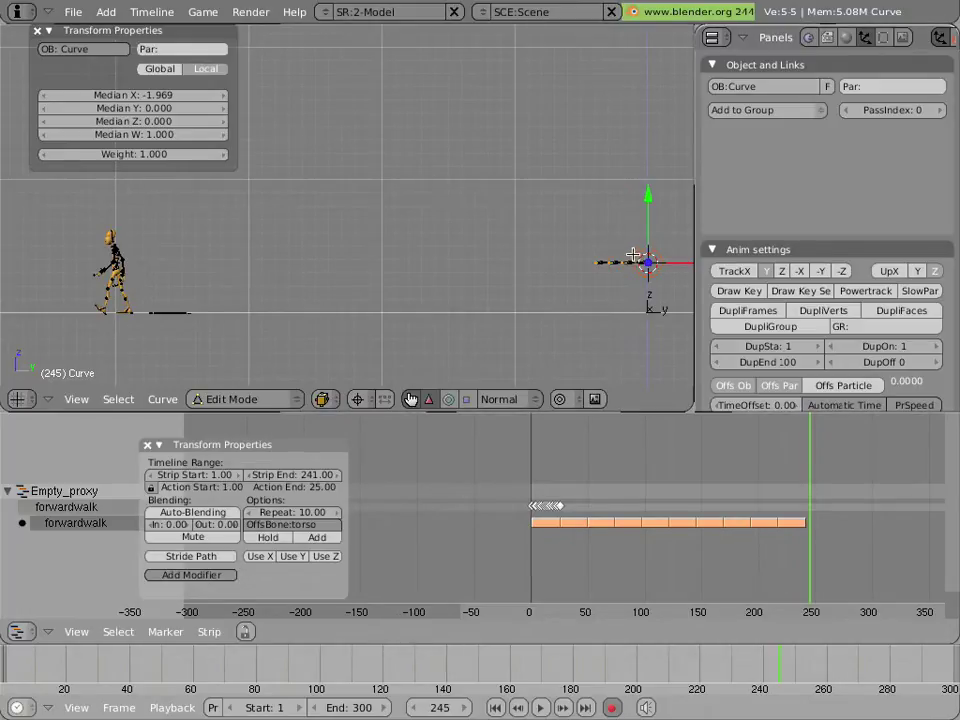
pyautogui.press('s')
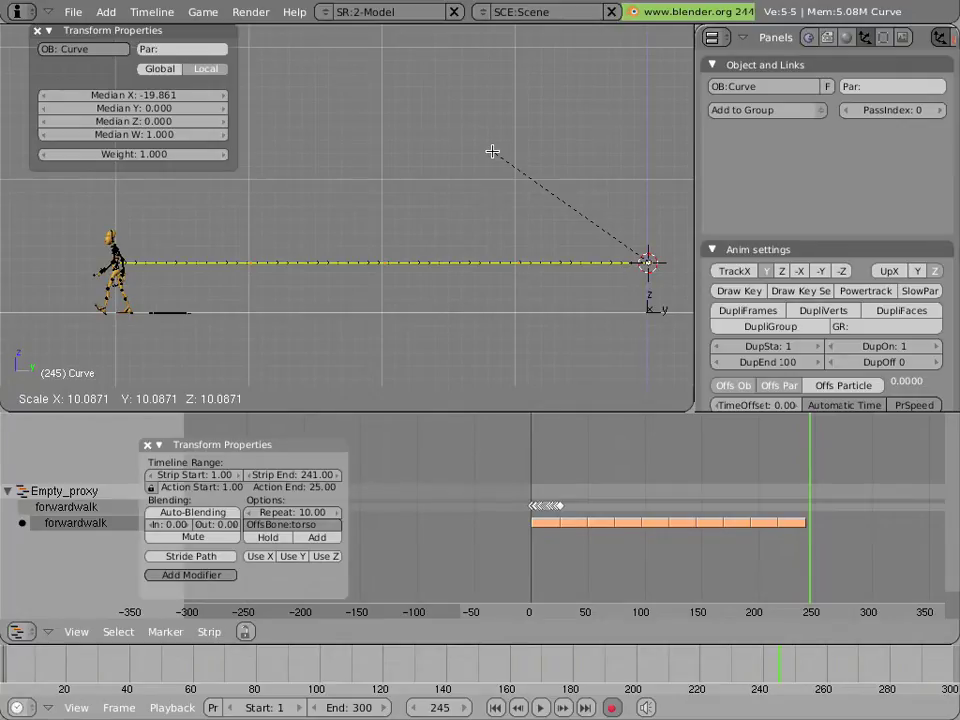
pyautogui.click(492, 151)
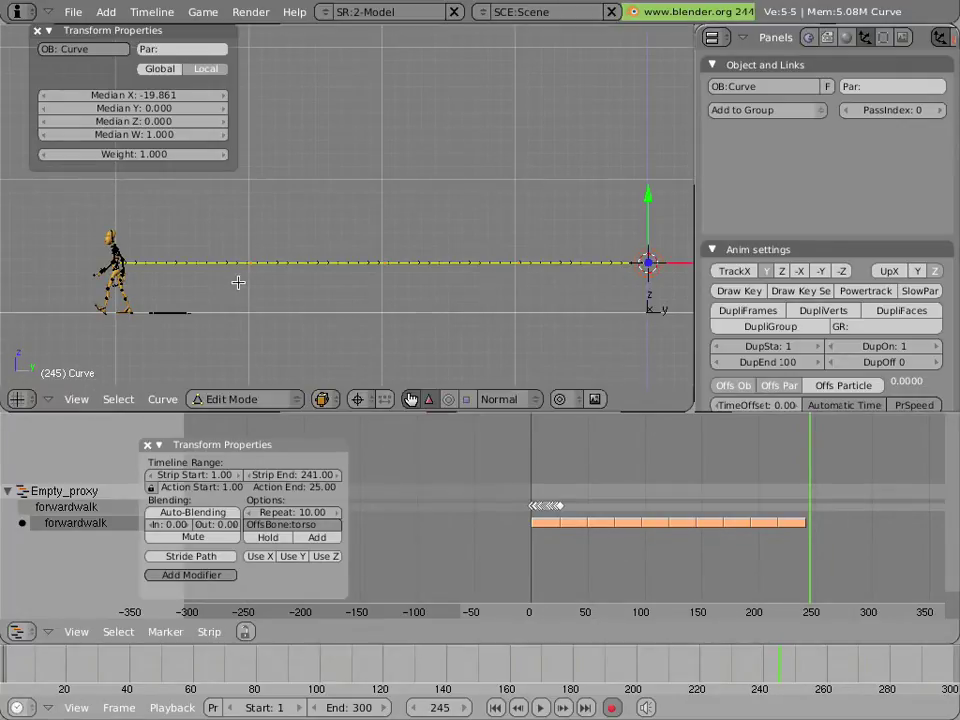
# Fine-tune the path's length against the torso at its far end by scaling it about 0.999
pyautogui.scroll(2, 240, 282)
pyautogui.scroll(2, 231, 285)
pyautogui.scroll(1, 231, 287)
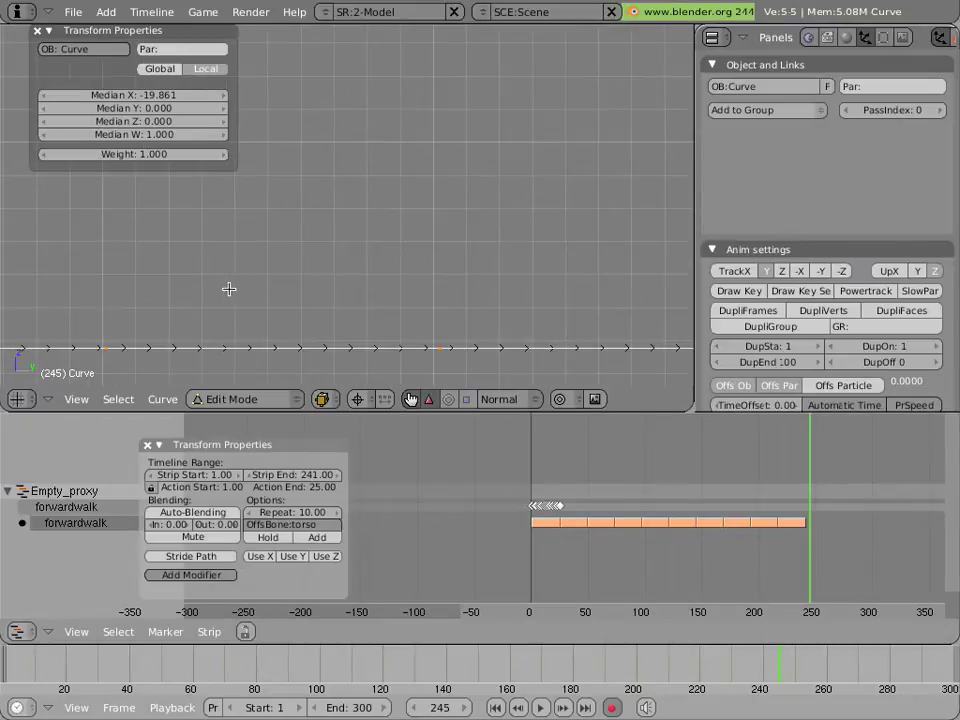
pyautogui.scroll(-3, 207, 294)
pyautogui.scroll(-1, 359, 260)
pyautogui.scroll(2, 359, 260)
pyautogui.scroll(5, 359, 260)
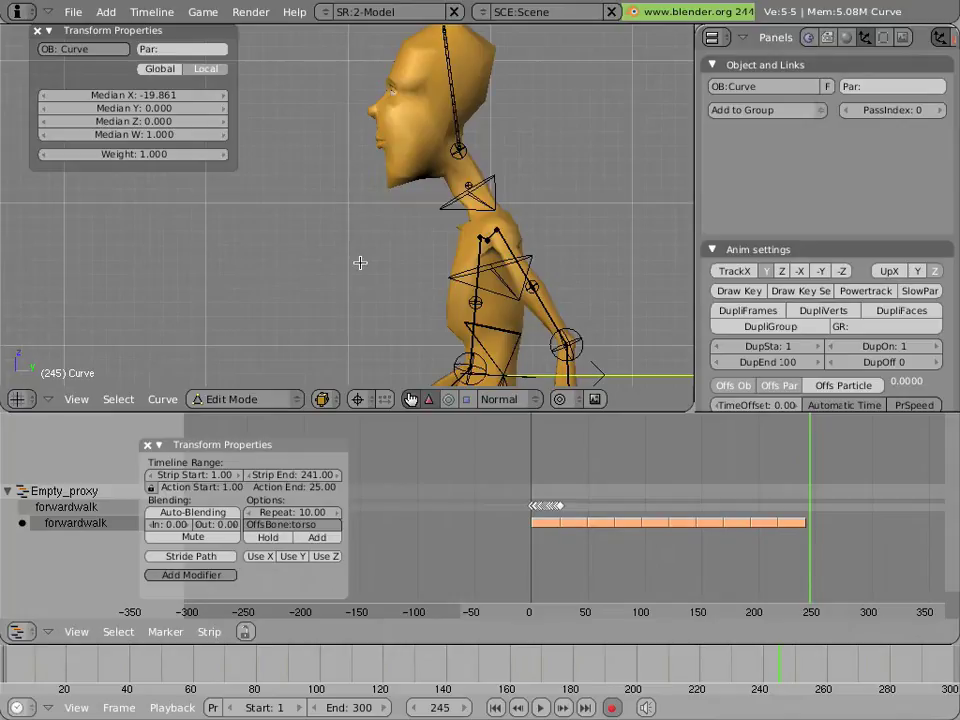
pyautogui.press('s')
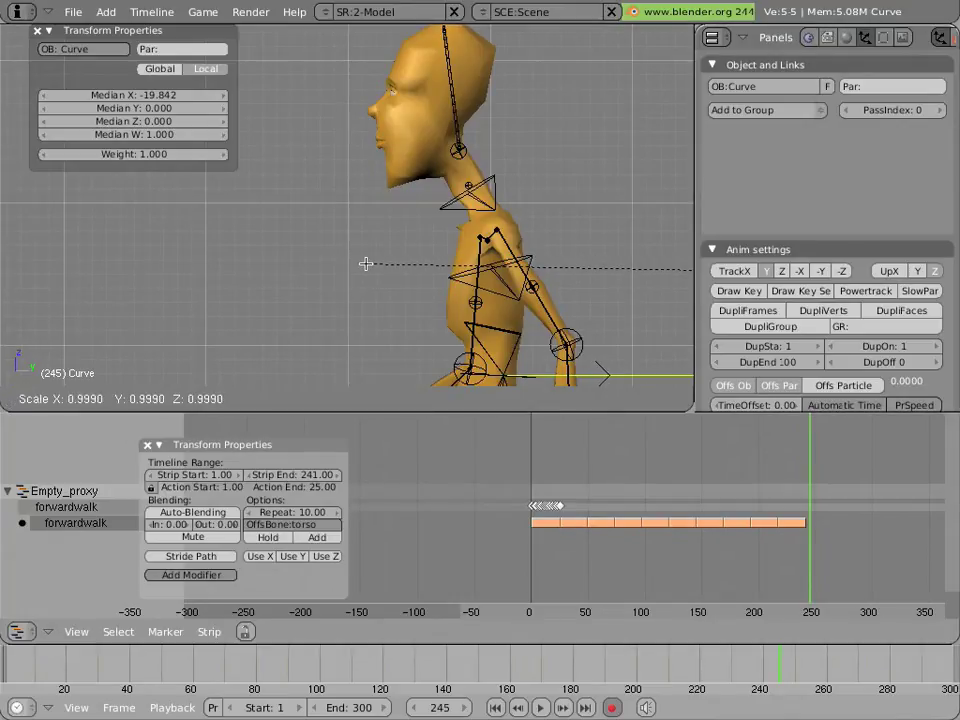
pyautogui.press('Escape')
pyautogui.scroll(-7, 366, 263)
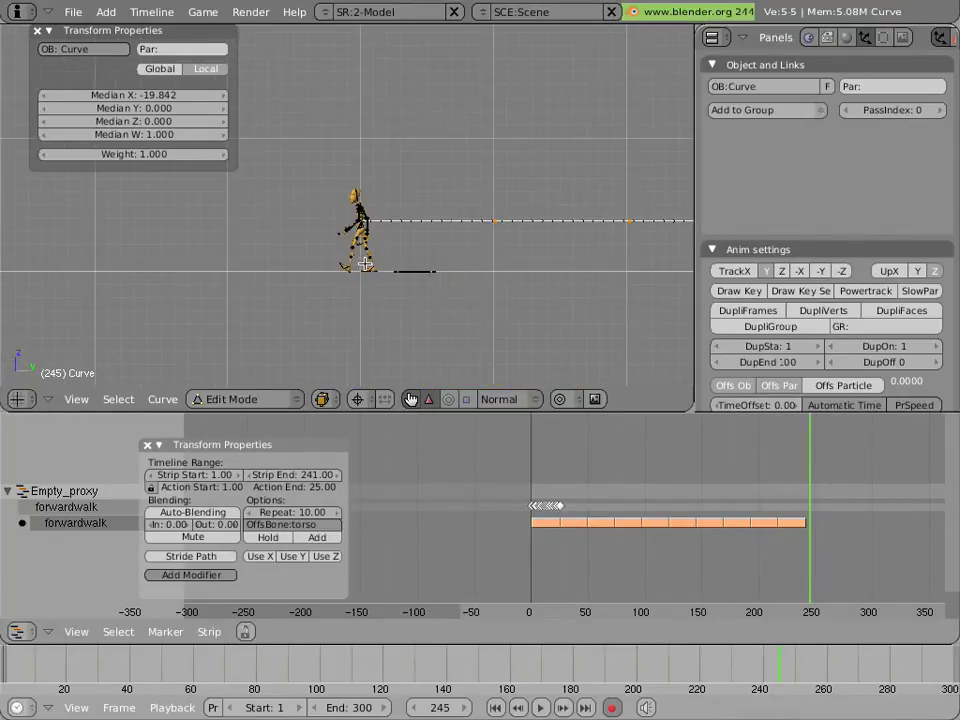
# At frame 1, move the path's start point about 0.31 units onto the 3D cursor at the torso, and return to Object Mode
pyautogui.moveTo(748, 482); pyautogui.dragTo(409, 422)
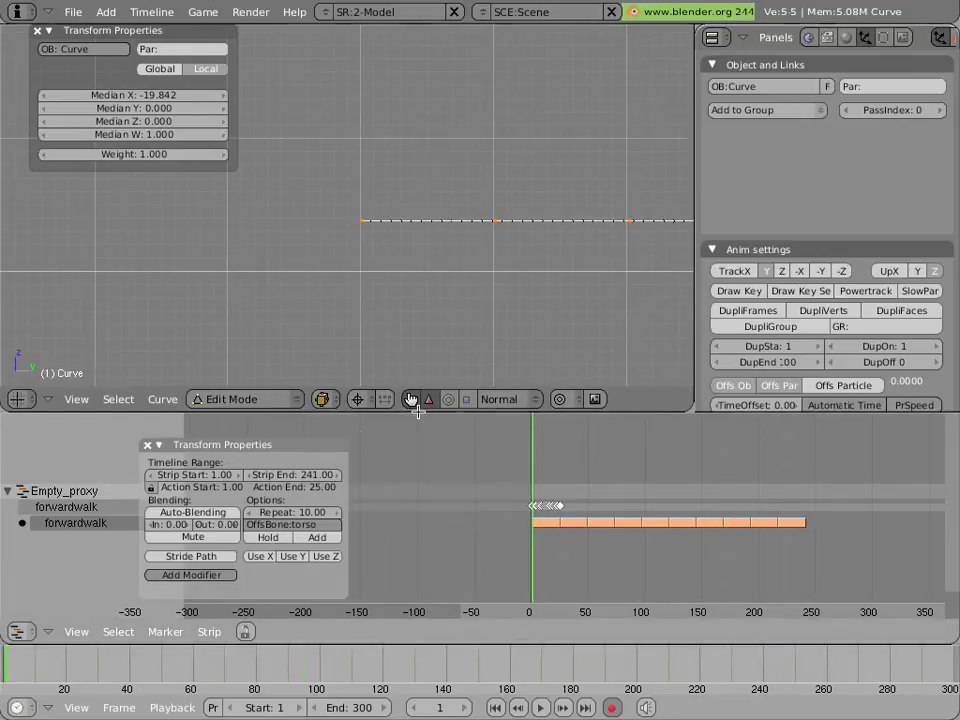
pyautogui.scroll(-3, 161, 302)
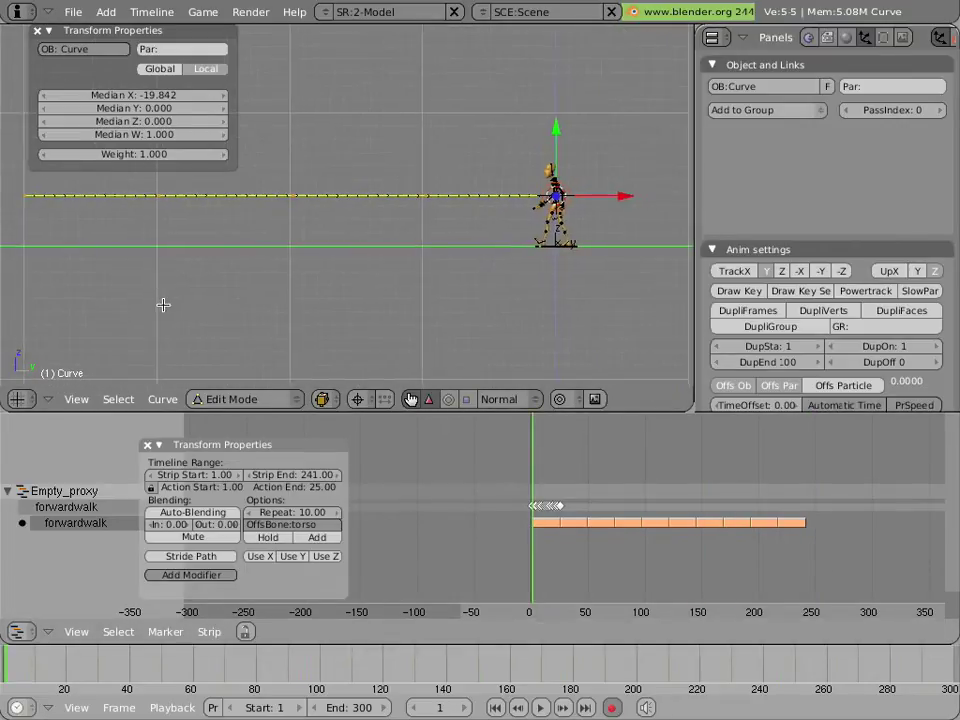
pyautogui.scroll(4, 242, 298)
pyautogui.keyDown('shift'); pyautogui.moveTo(573, 220); pyautogui.dragTo(289, 246, button='middle'); pyautogui.keyUp('shift')
pyautogui.scroll(5, 289, 246)
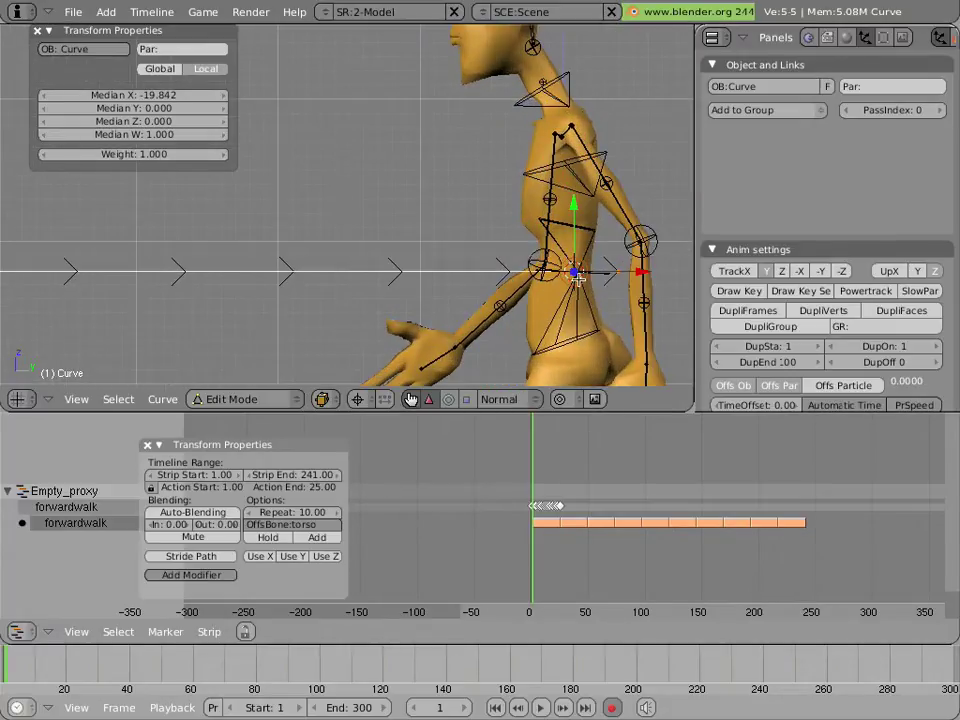
pyautogui.rightClick(643, 273)
pyautogui.press('g')
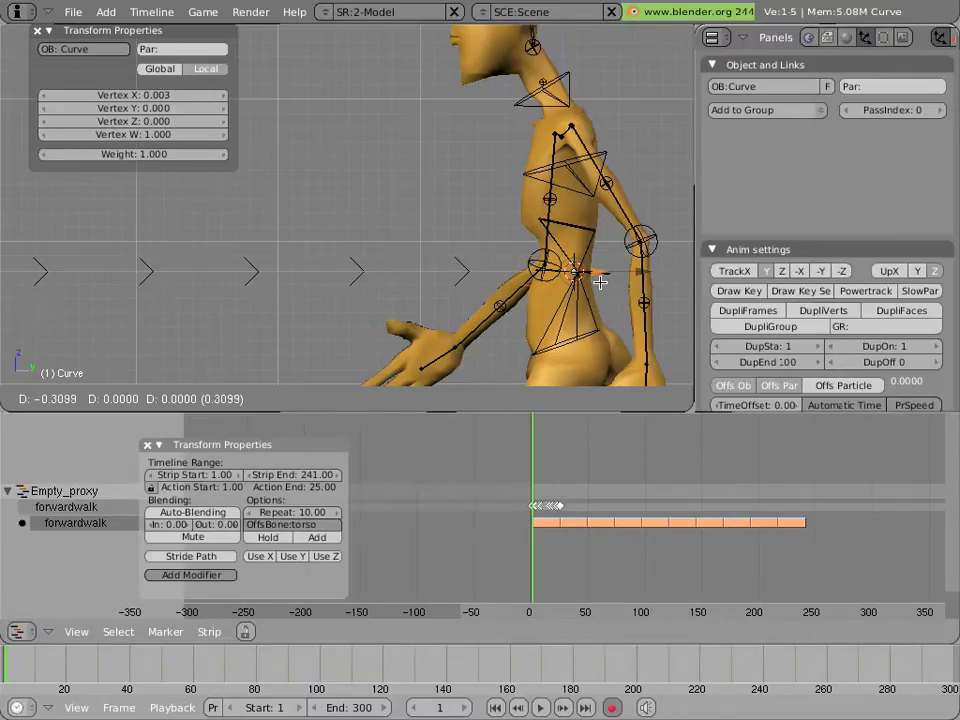
pyautogui.click(598, 283)
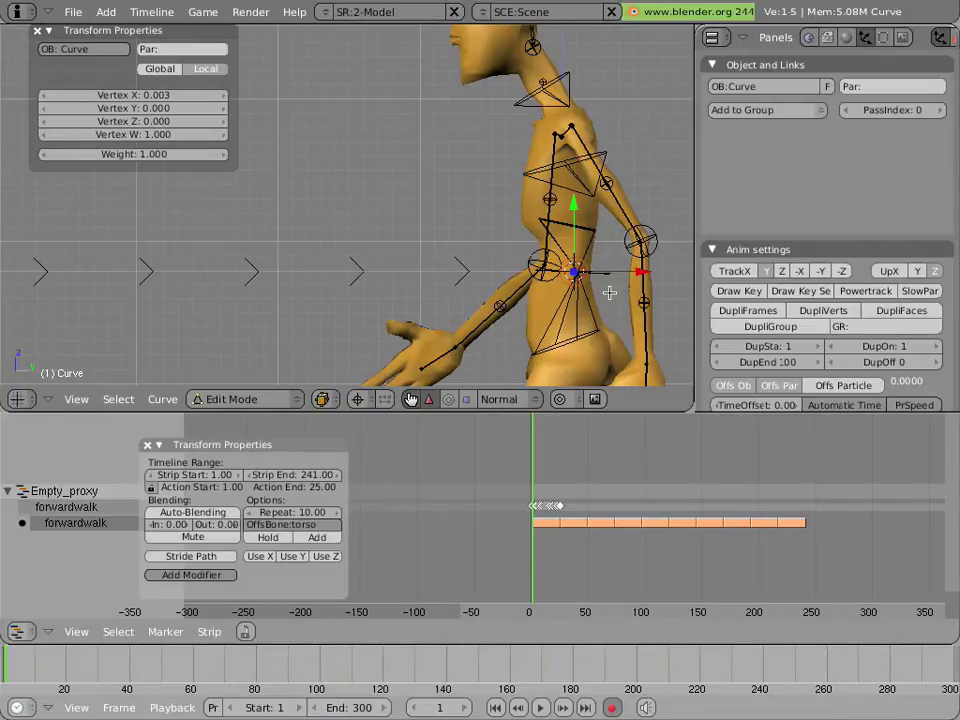
pyautogui.press('Tab')
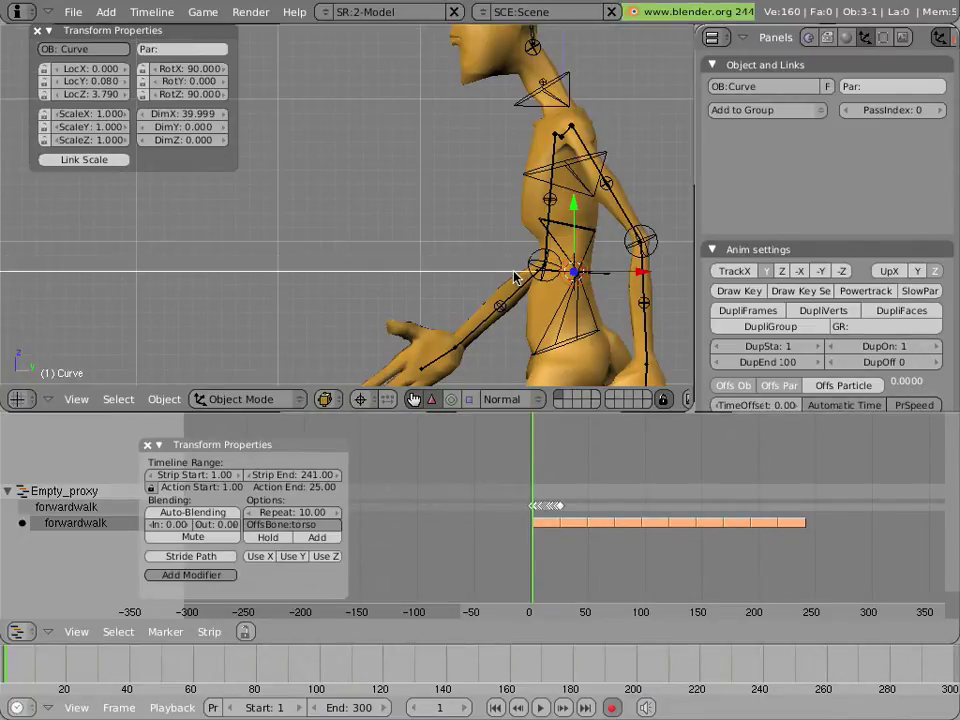
# Save the scene over the existing tutorial4.blend file
pyautogui.scroll(-5, 513, 276)
pyautogui.scroll(-1, 513, 276)
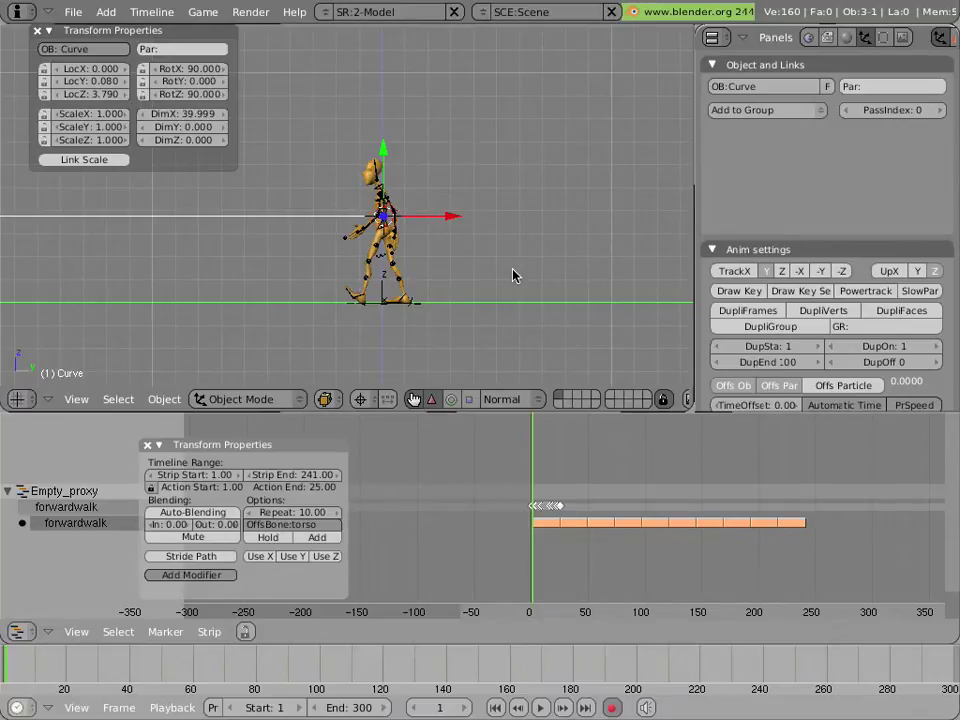
pyautogui.hotkey('ctrl', 'w')
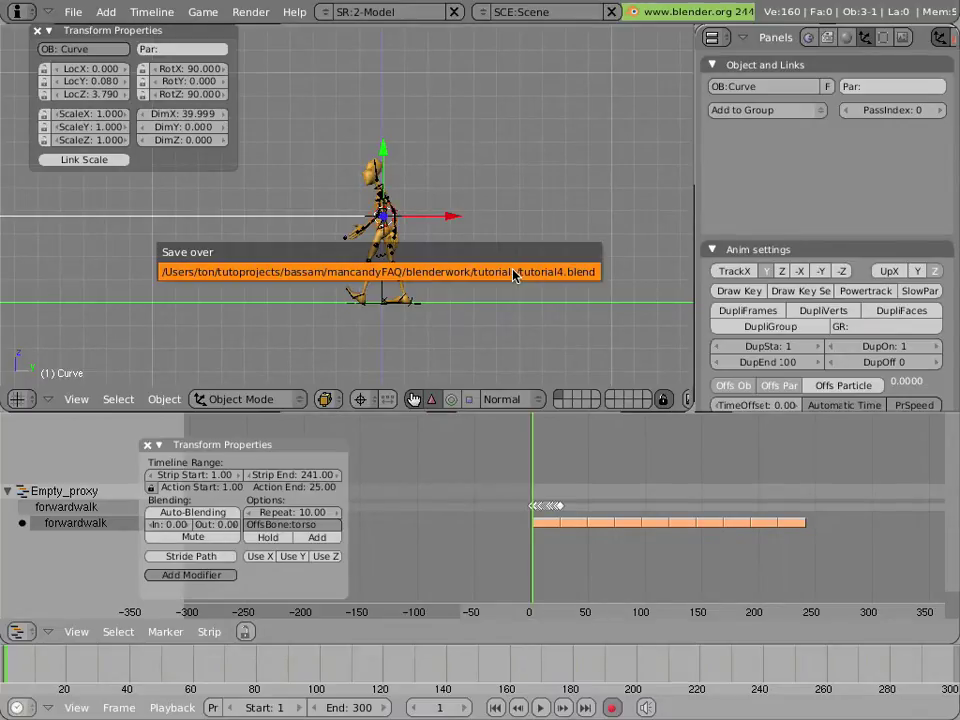
pyautogui.click(513, 276)
pyautogui.click(73, 11)
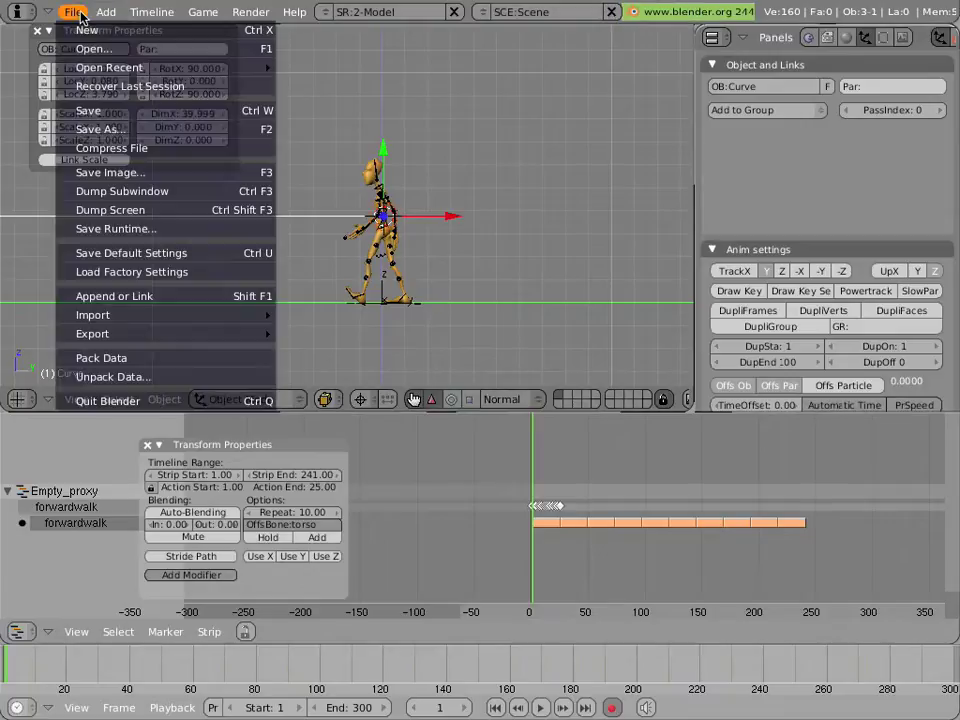
pyautogui.click(125, 112)
pyautogui.click(122, 113)
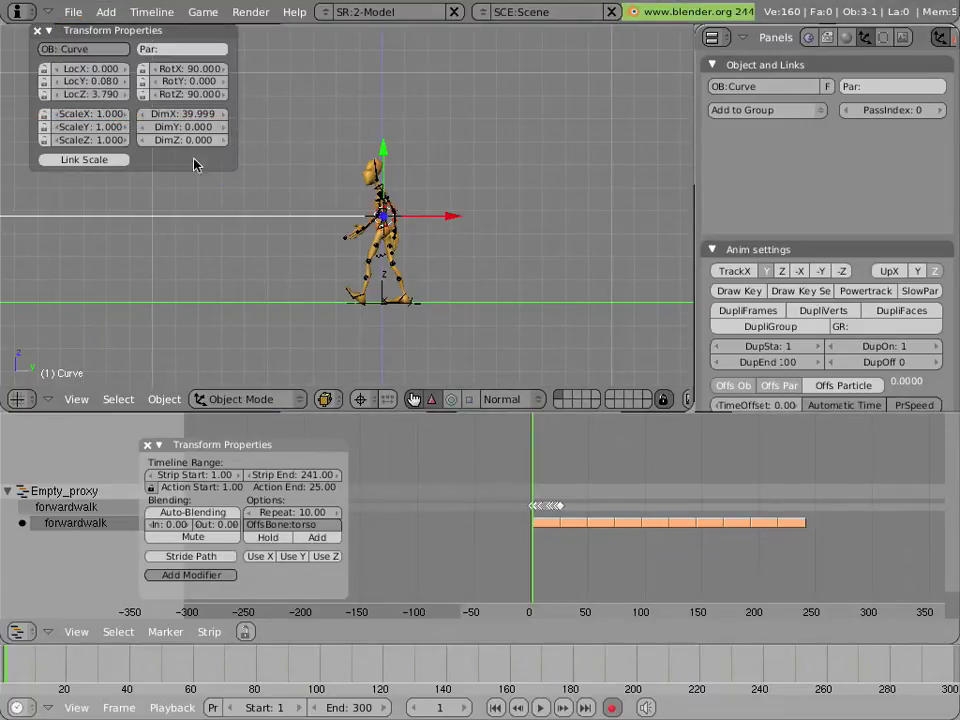
# Set the pivot to Bounding Box Center and turn off automatic keyframe recording
pyautogui.keyDown('shift'); pyautogui.moveTo(281, 197); pyautogui.dragTo(494, 268, button='middle'); pyautogui.keyUp('shift')
pyautogui.scroll(-2, 491, 253)
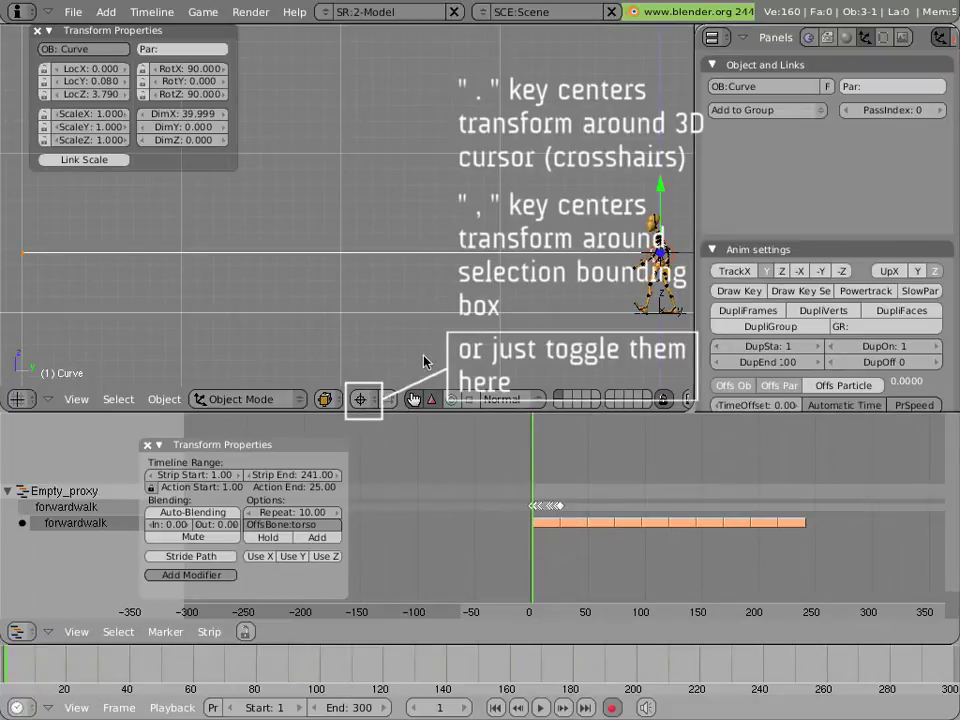
pyautogui.click(350, 404)
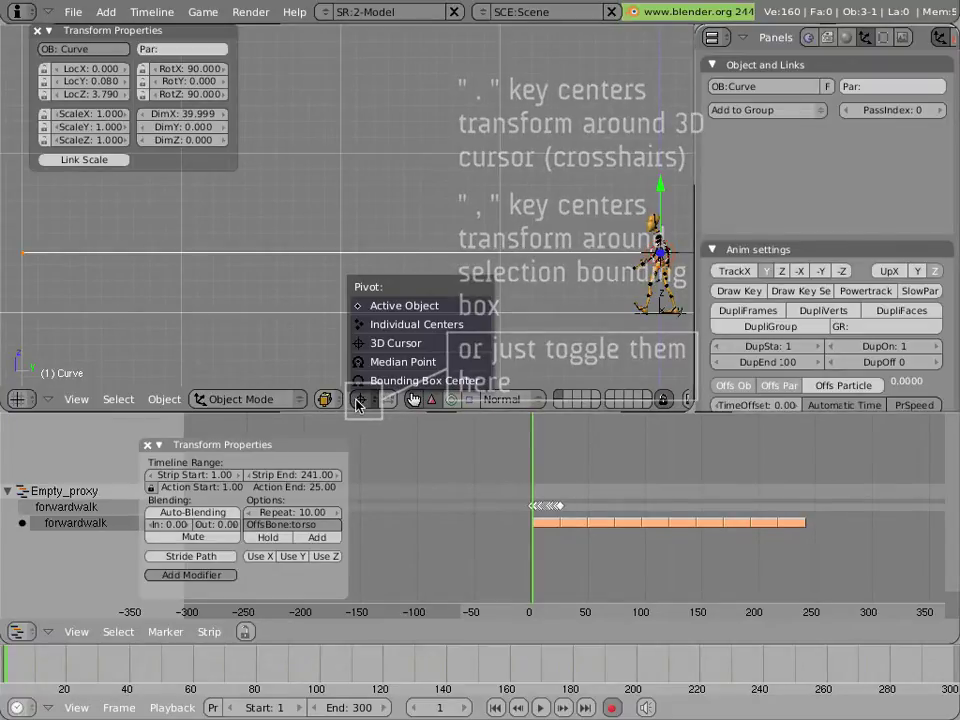
pyautogui.click(362, 380)
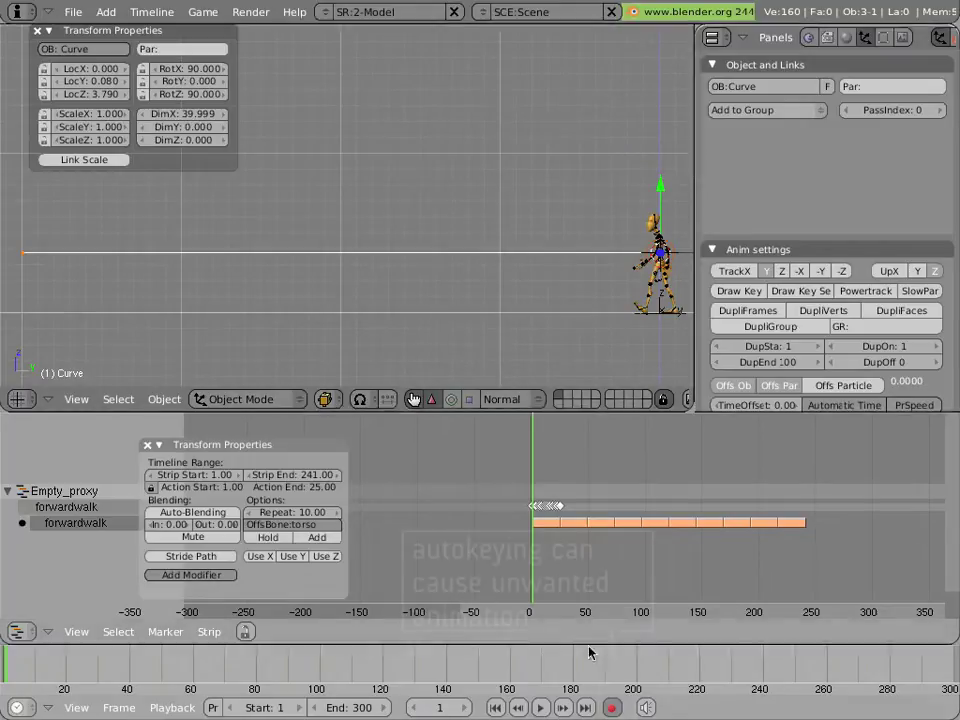
pyautogui.click(621, 707)
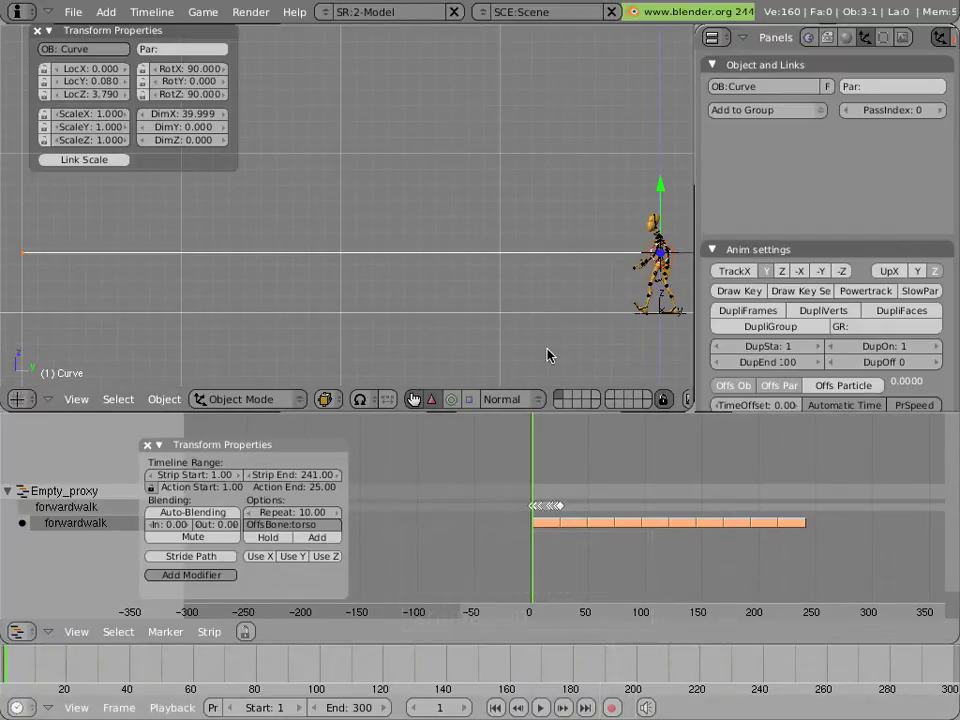
# Select the character's armature and add a Deform modifier to the forwardwalk strip
pyautogui.rightClick(670, 295)
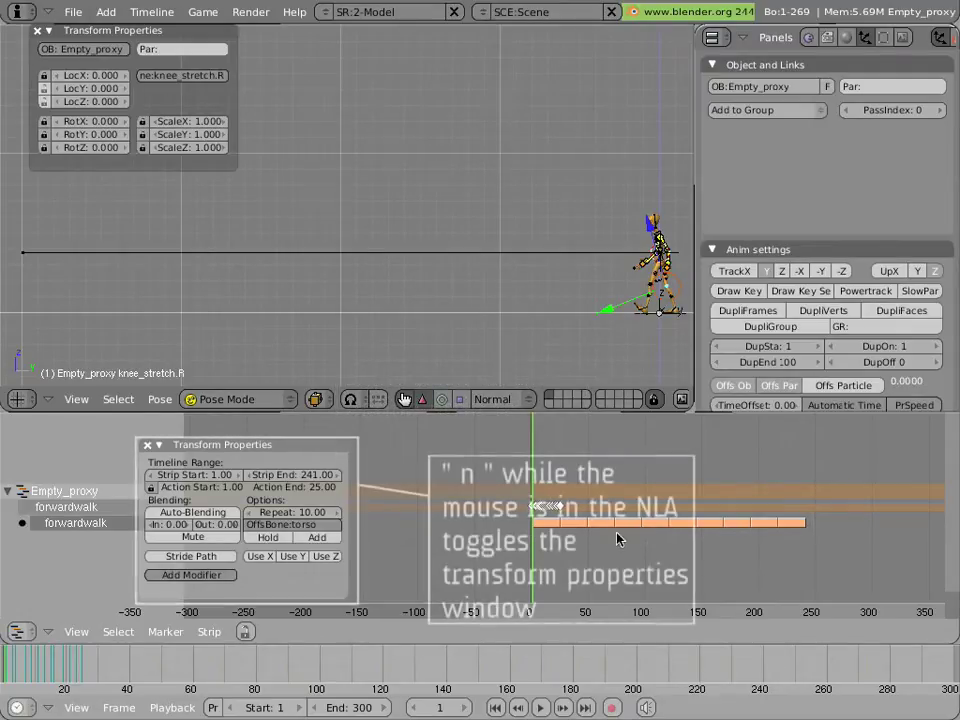
pyautogui.click(197, 584)
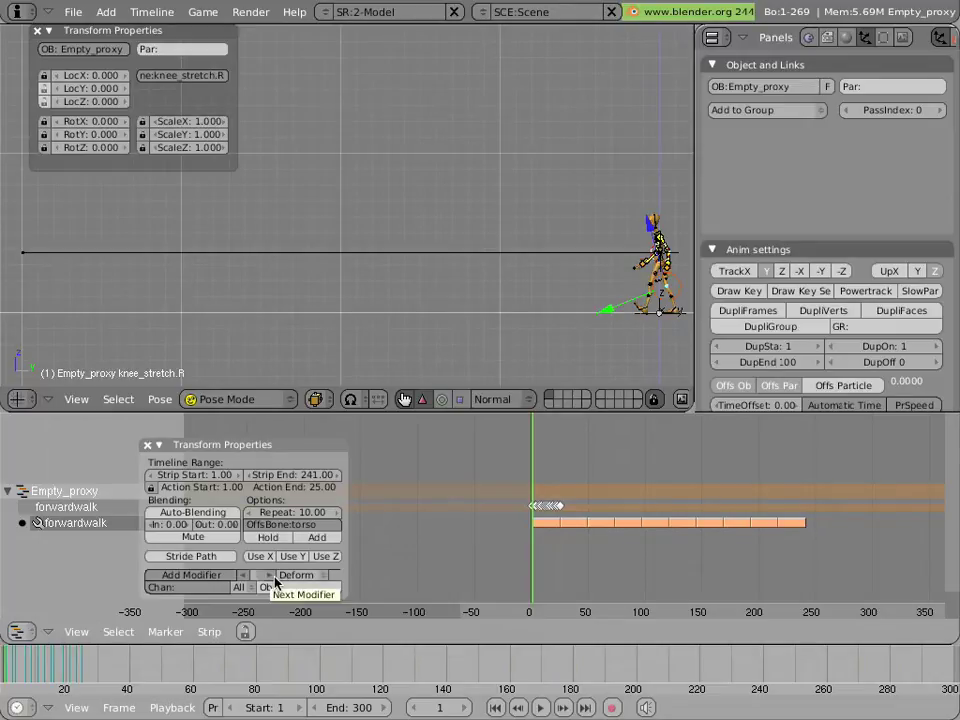
pyautogui.click(285, 583)
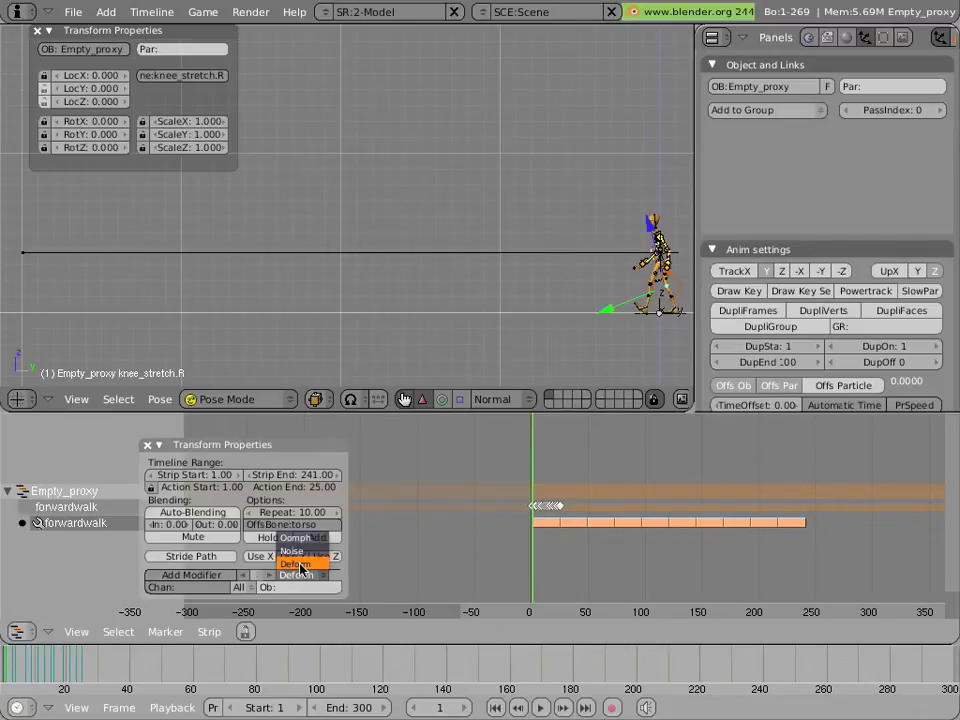
pyautogui.click(296, 565)
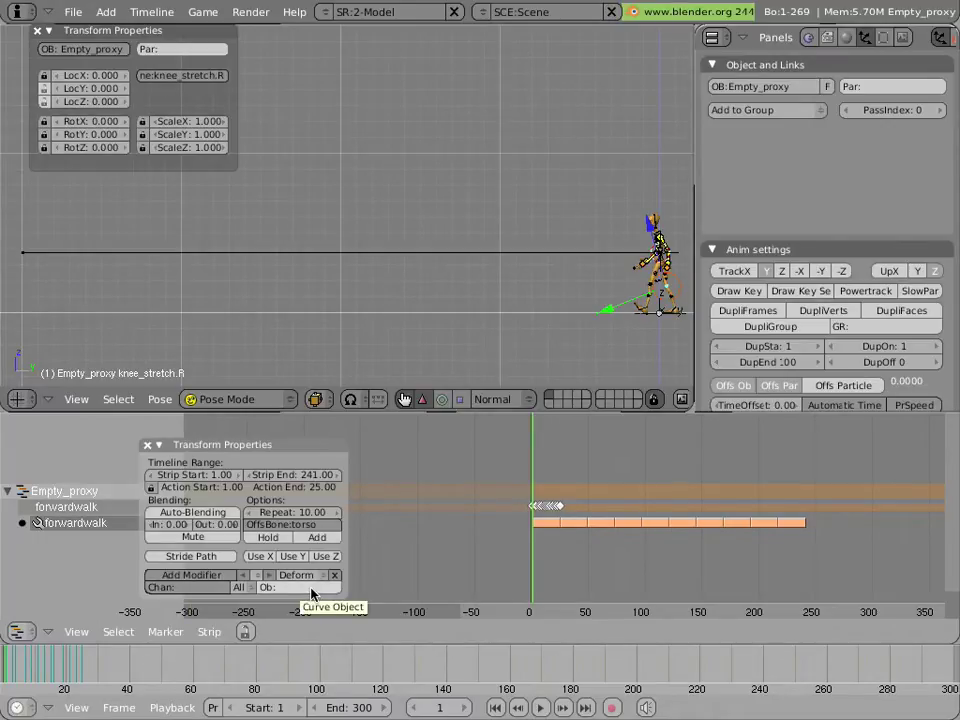
# Set the Deform modifier's channel to torso and its curve object to Curve
pyautogui.click(200, 587)
pyautogui.write('torso')
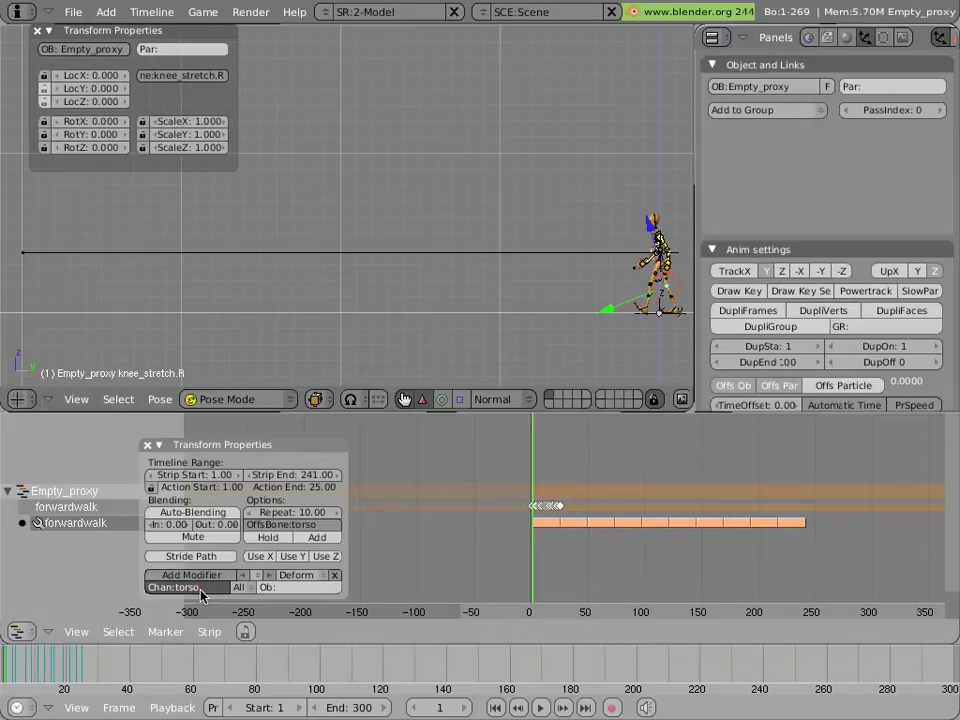
pyautogui.press('Return')
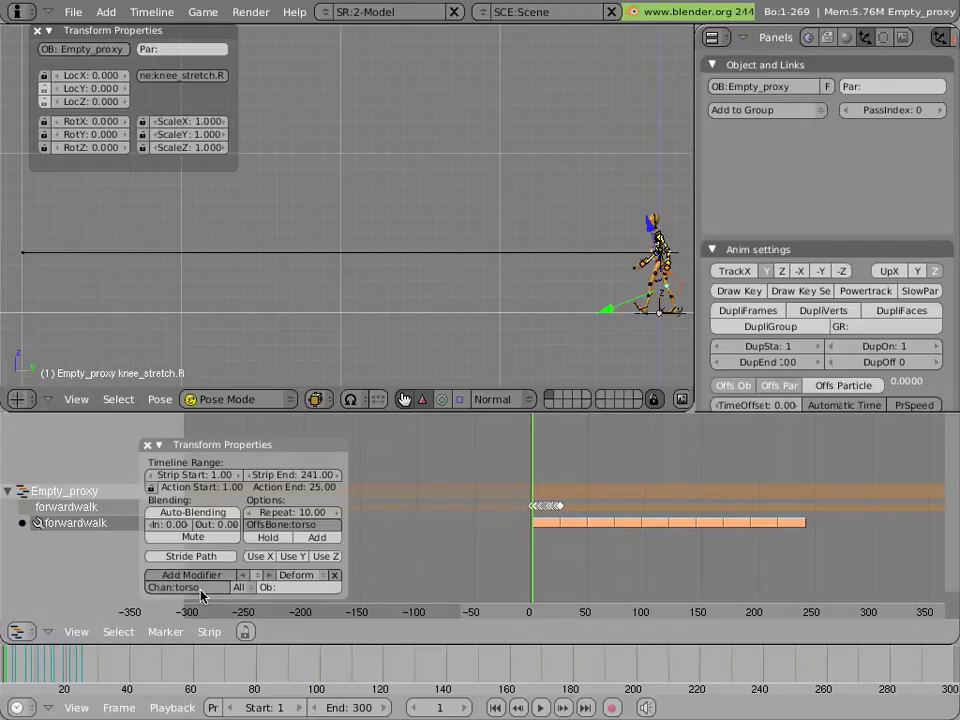
pyautogui.click(199, 590)
pyautogui.press('BackSpace')
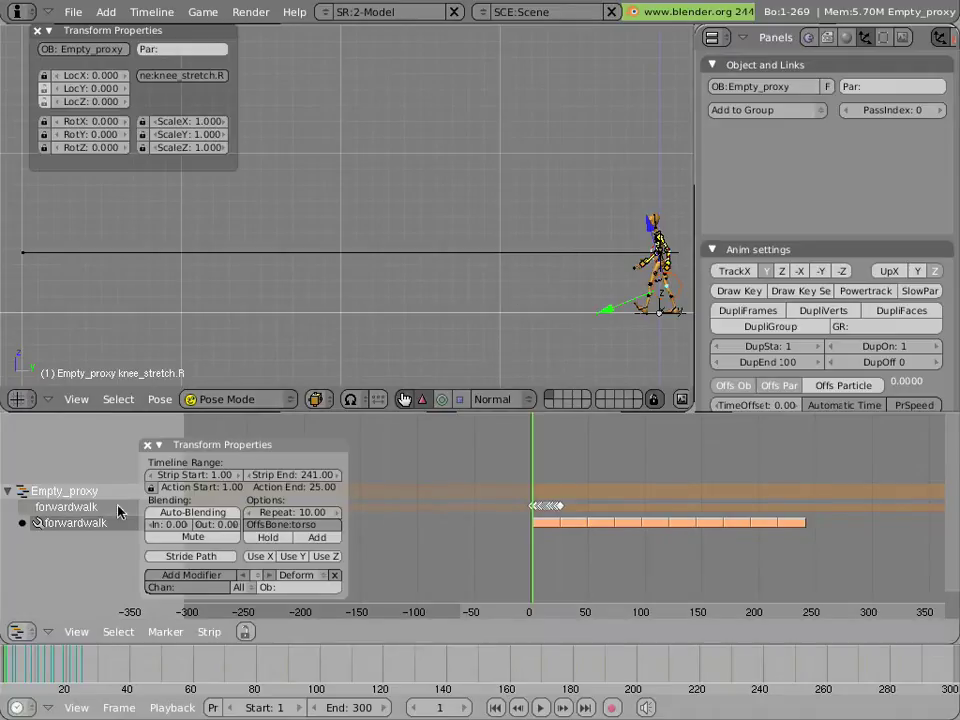
pyautogui.click(209, 591)
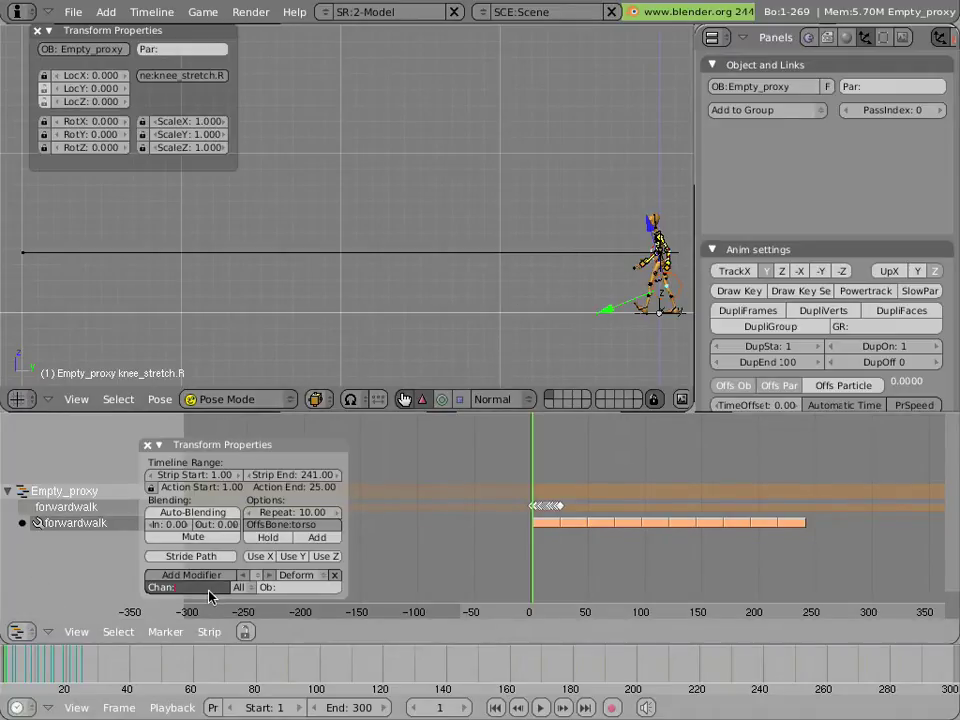
pyautogui.write('torso')
pyautogui.press('Return')
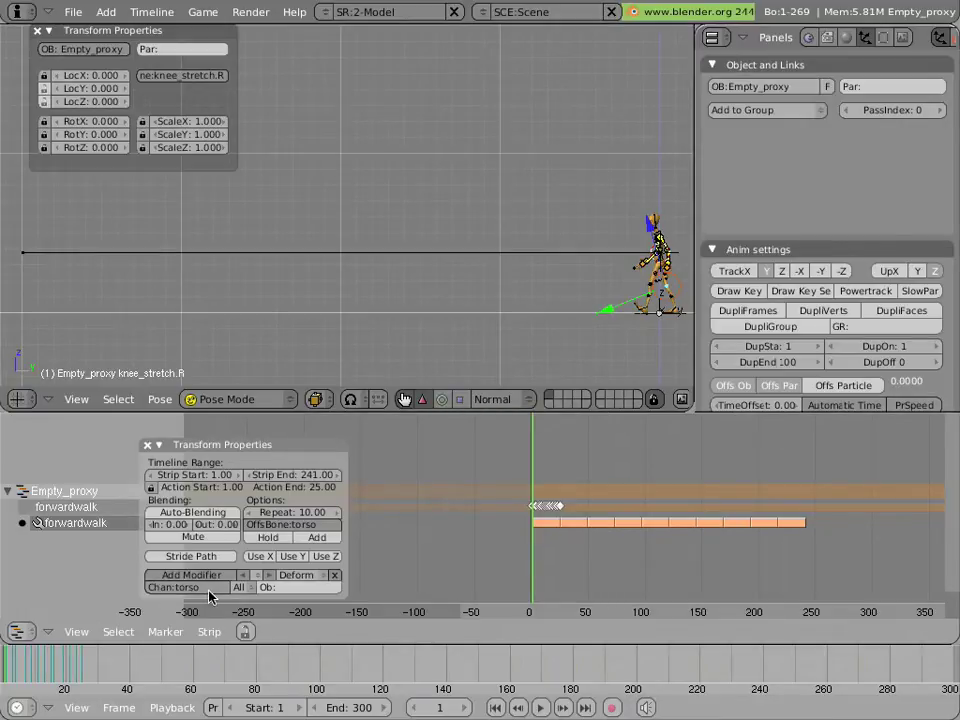
pyautogui.rightClick(437, 258)
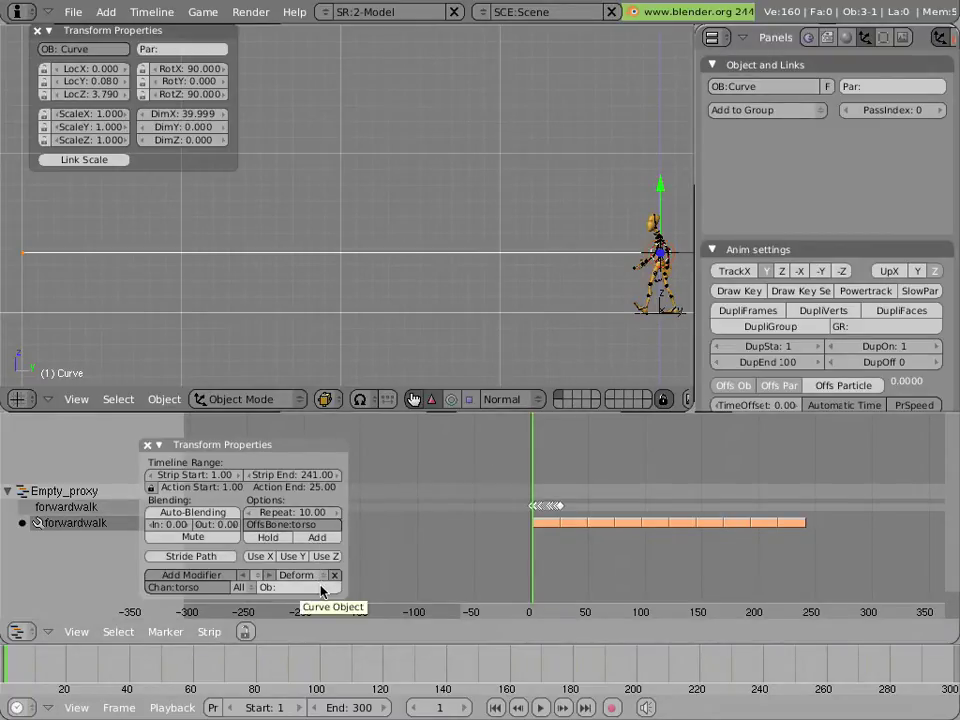
pyautogui.write('Curve')
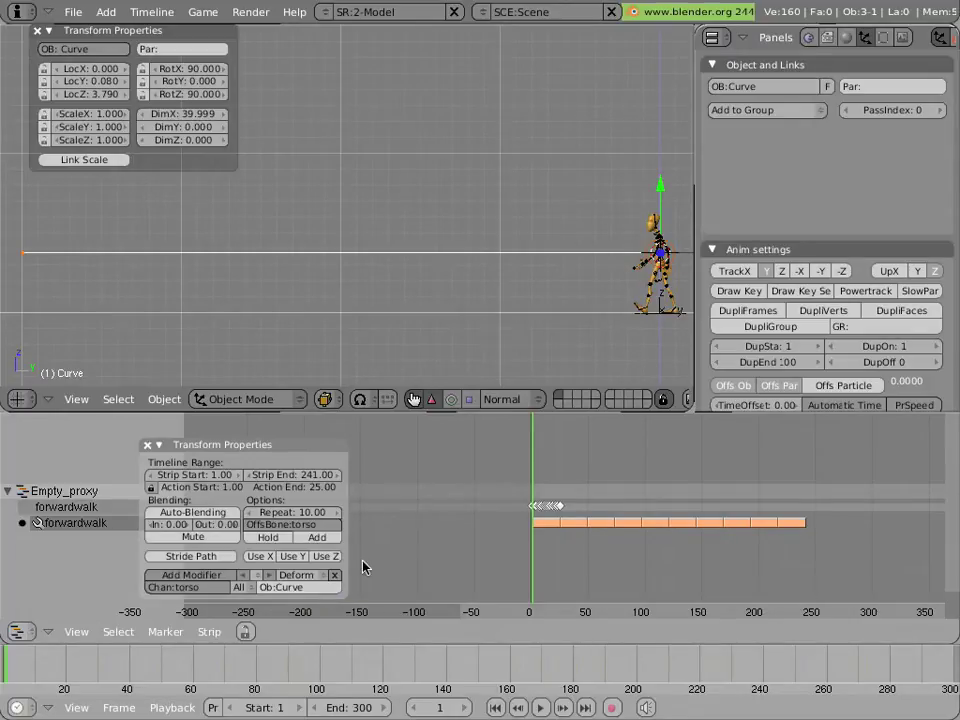
# Scrub through the walk to frame 38 to examine how the character deforms along the path
pyautogui.moveTo(536, 477); pyautogui.dragTo(565, 478)
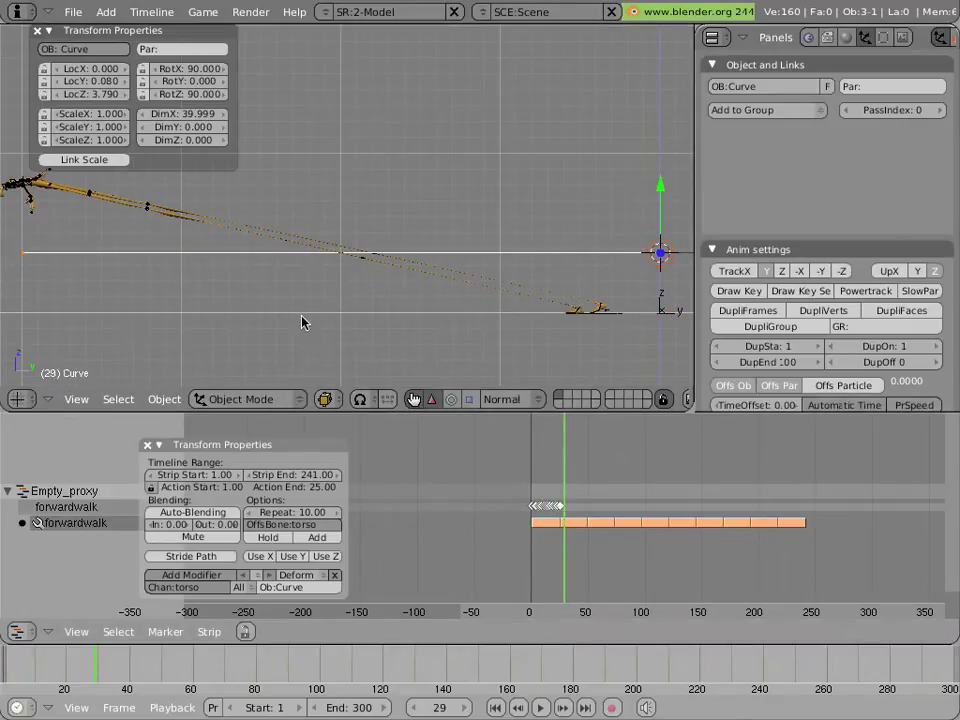
pyautogui.scroll(-1, 257, 250)
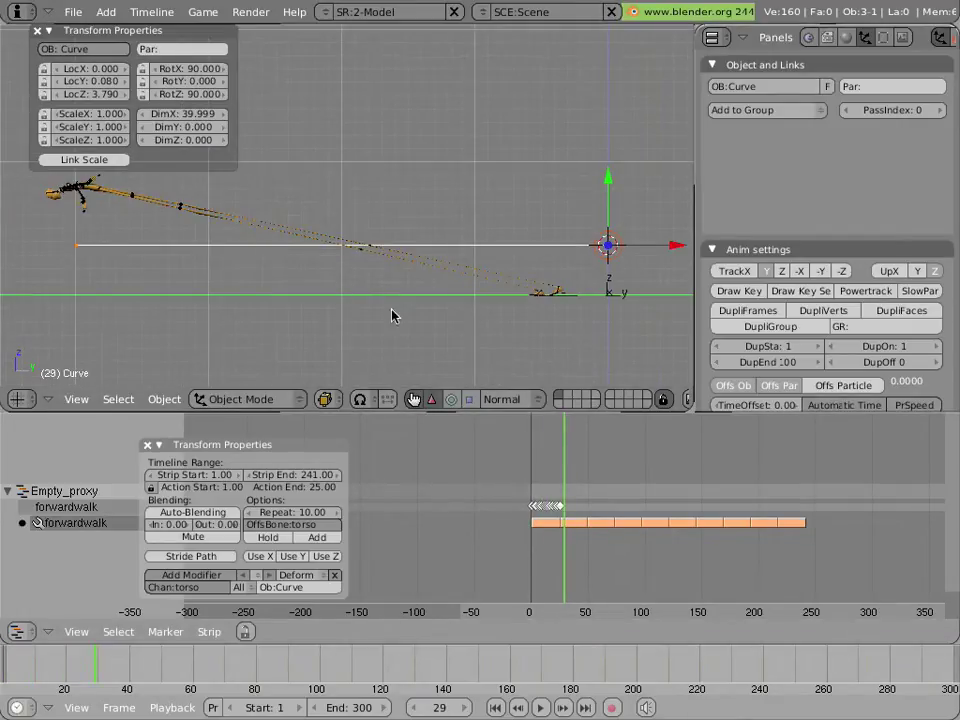
pyautogui.click(48, 30)
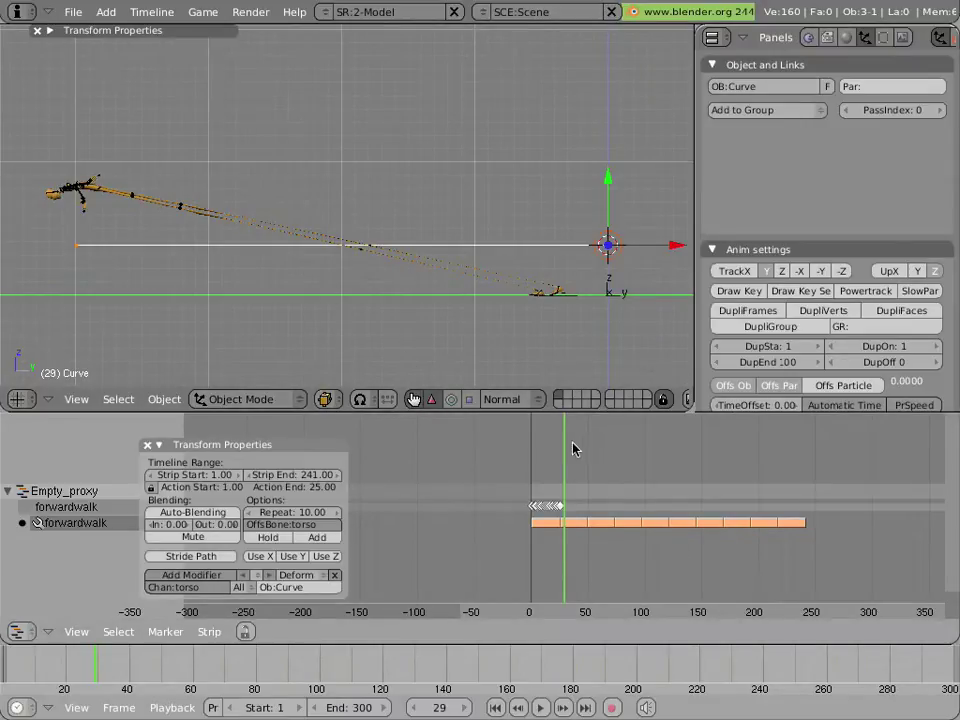
pyautogui.click(613, 451)
pyautogui.moveTo(652, 455); pyautogui.dragTo(575, 454)
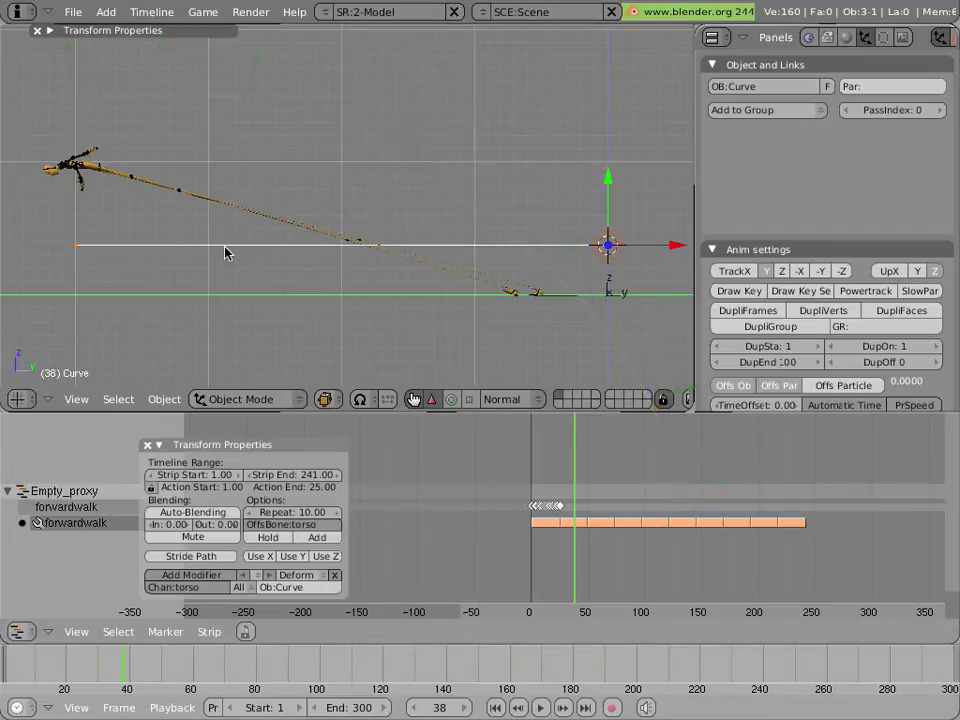
# Apply the path's scale and rotation, and check the walk by playing it and scrubbing to frame 132
pyautogui.hotkey('ctrl', 'a')
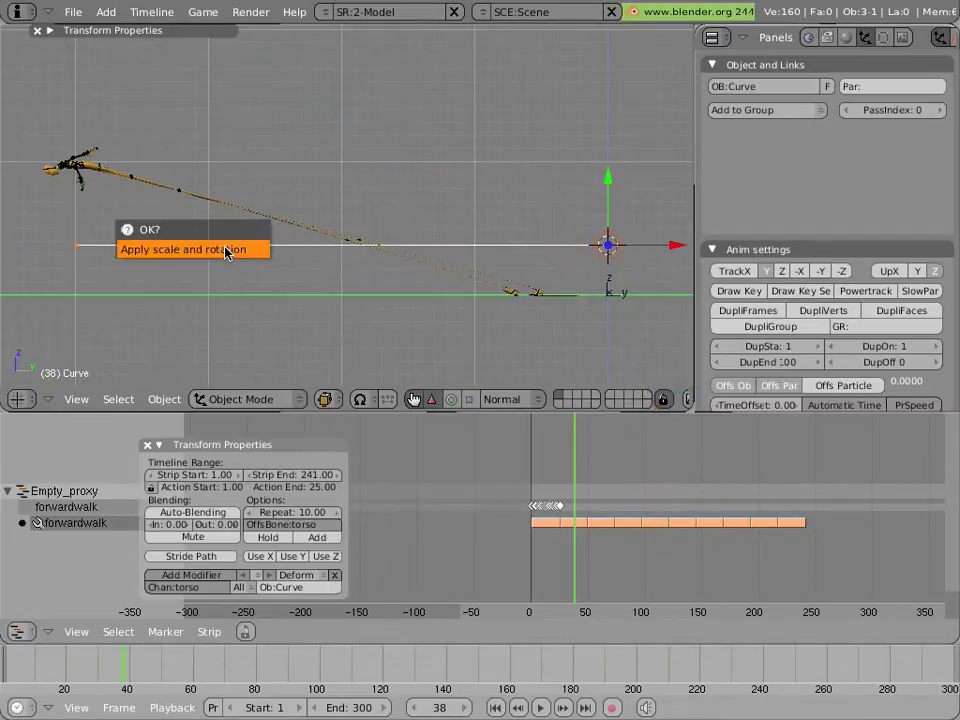
pyautogui.click(225, 253)
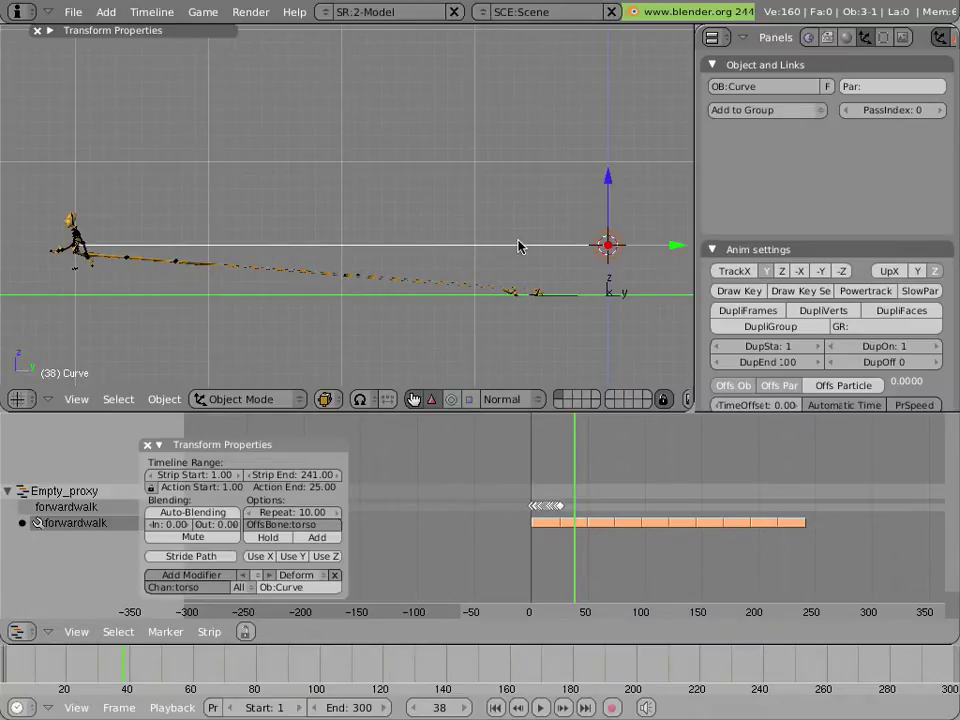
pyautogui.hotkey('alt', 'a')
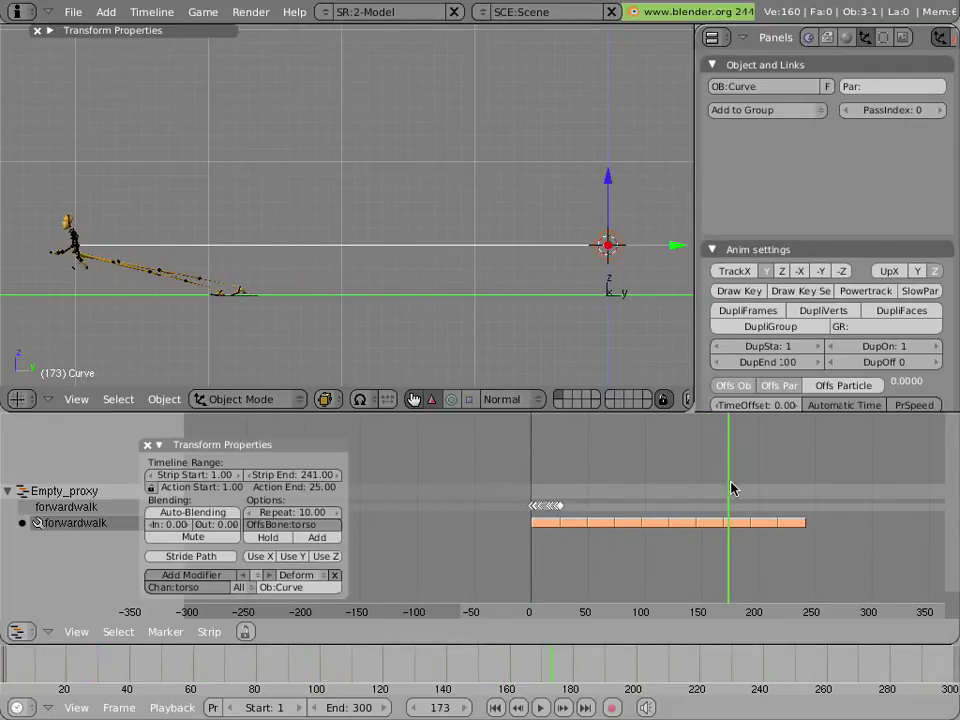
pyautogui.moveTo(731, 488); pyautogui.dragTo(681, 484)
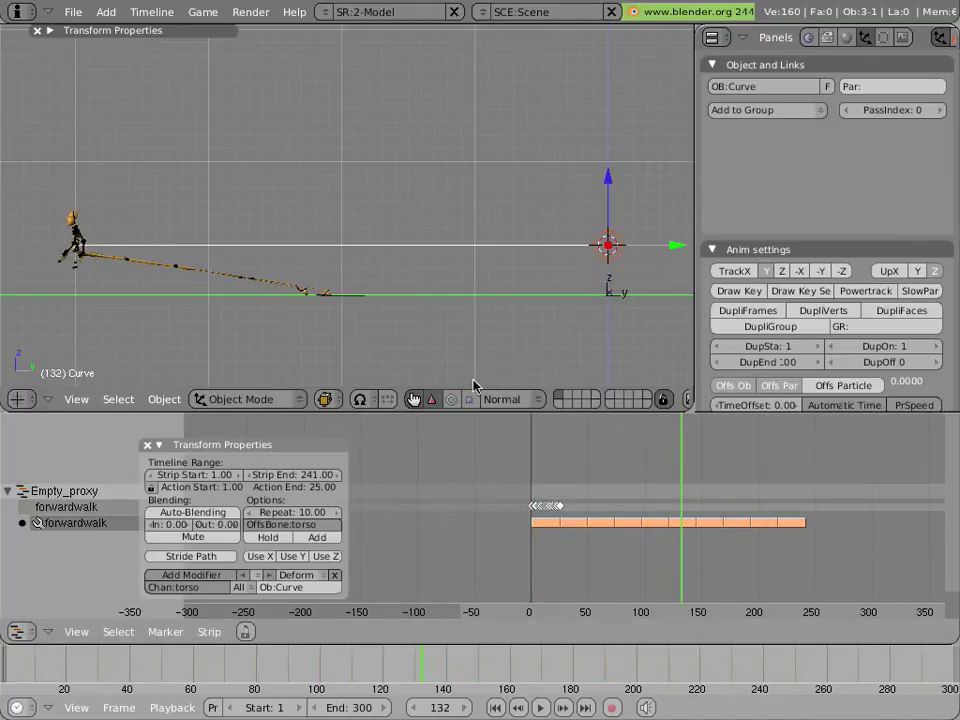
# Enter Edit Mode on the path and compare its direction arrows with the walking direction
pyautogui.scroll(2, 213, 311)
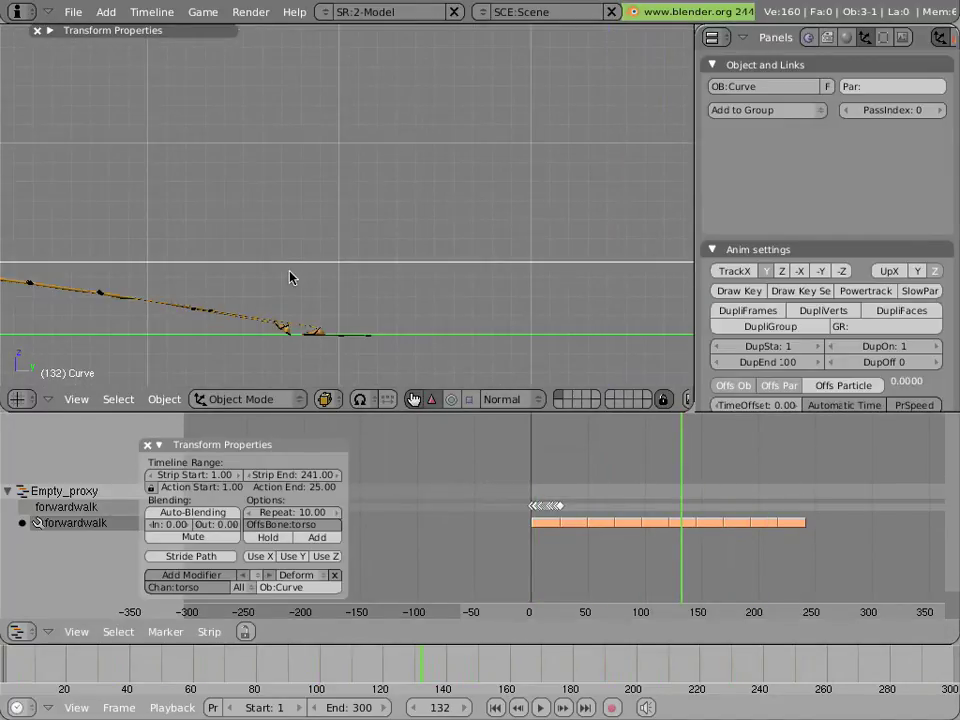
pyautogui.moveTo(259, 279); pyautogui.dragTo(378, 261, button='middle')
pyautogui.scroll(4, 378, 261)
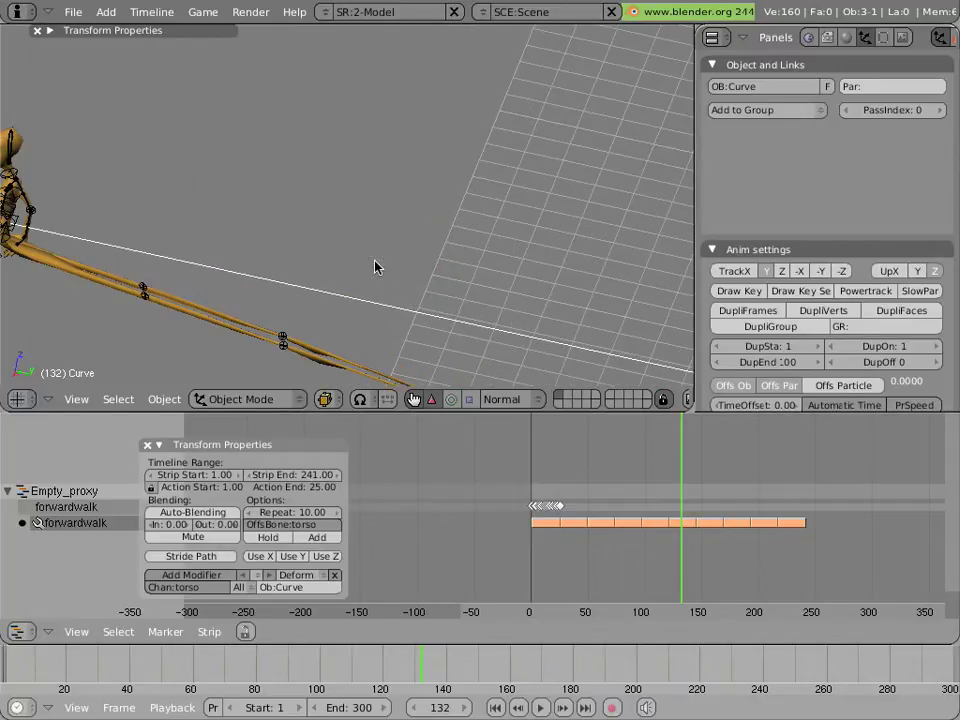
pyautogui.press('Tab')
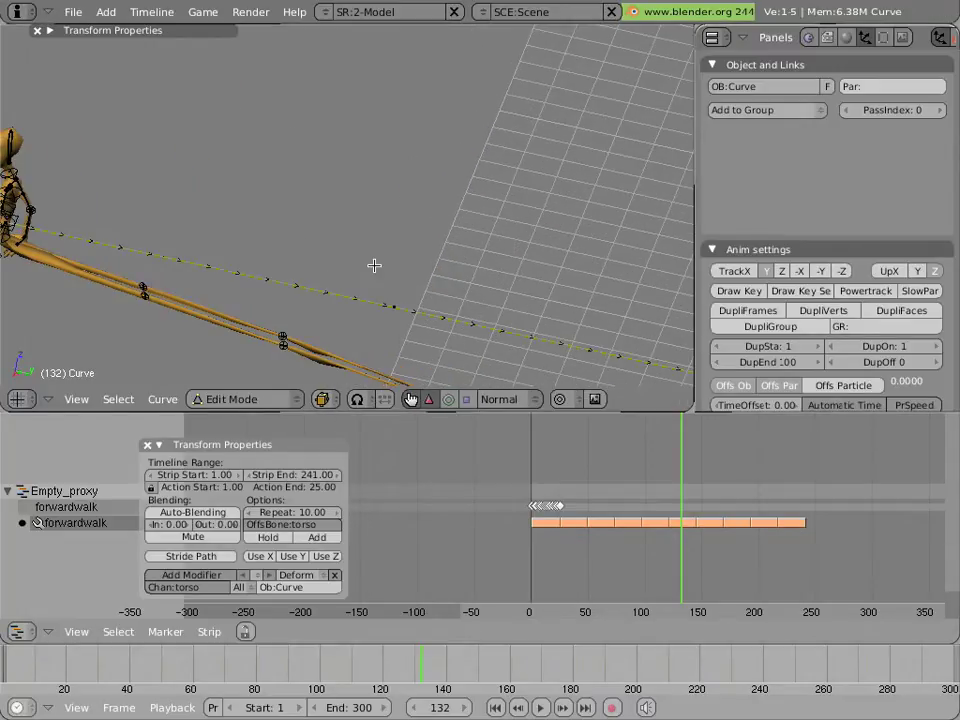
pyautogui.moveTo(371, 266); pyautogui.dragTo(343, 274, button='middle')
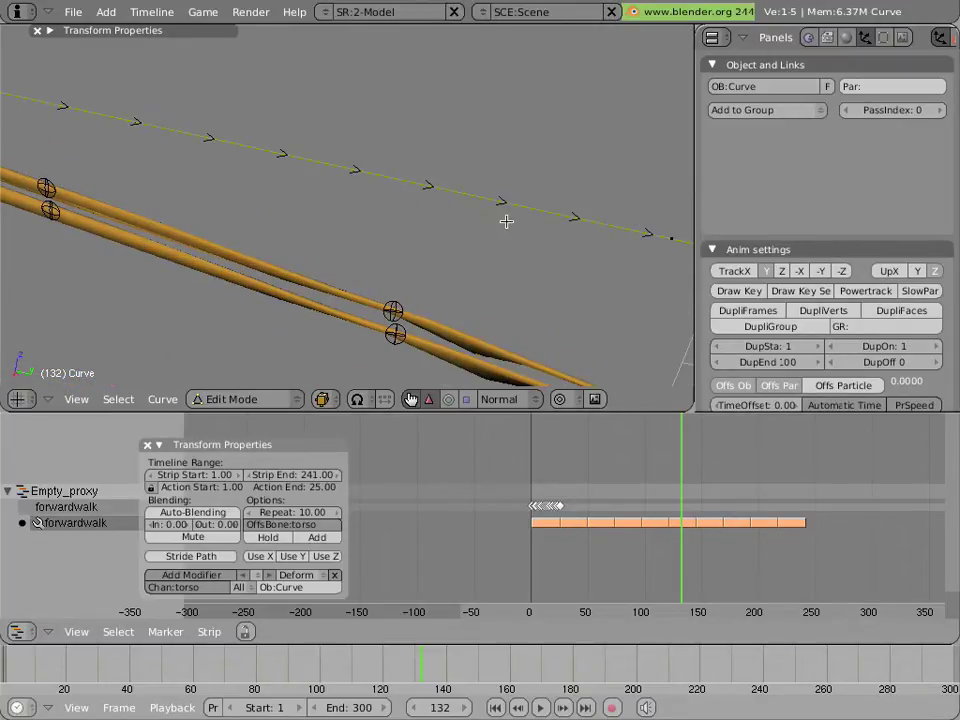
pyautogui.scroll(-8, 506, 221)
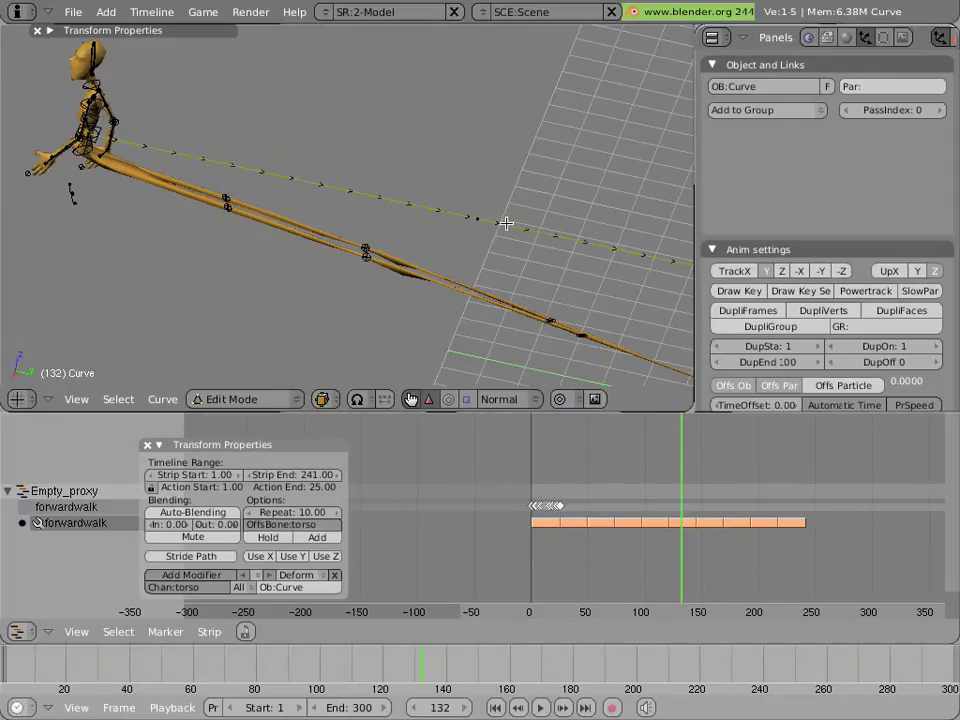
pyautogui.scroll(10, 495, 229)
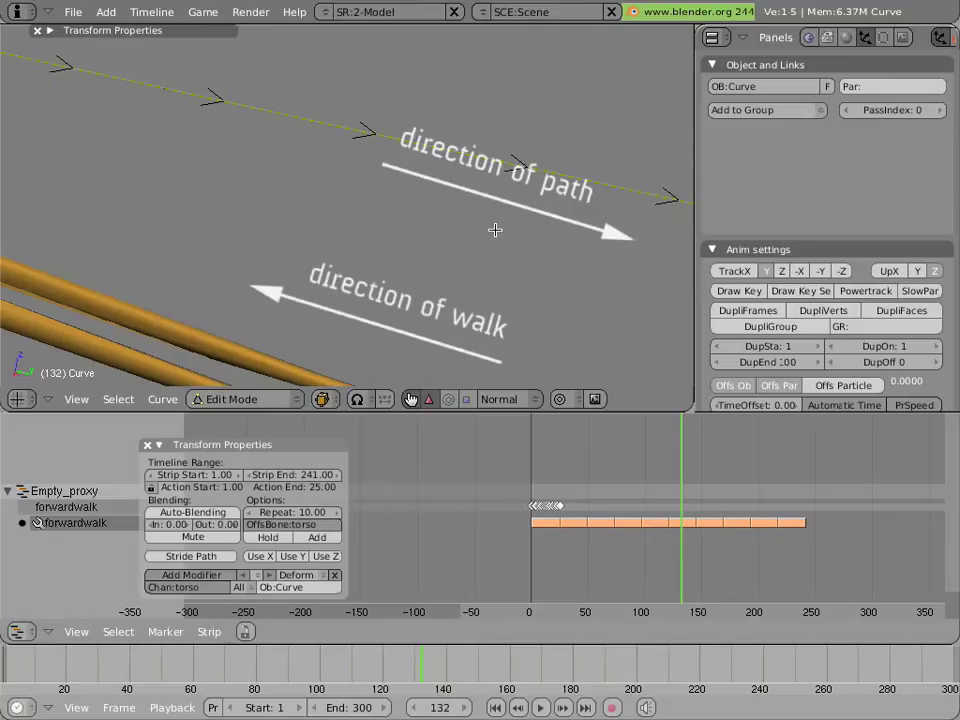
pyautogui.scroll(-4, 495, 229)
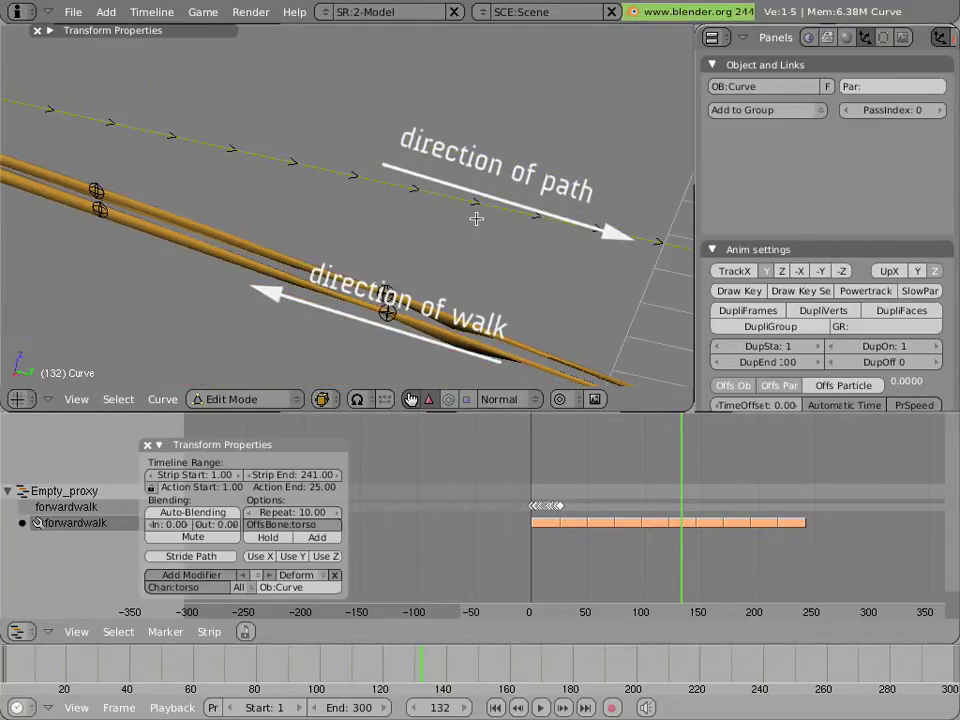
# Switch the direction of the whole path and return to Object Mode
pyautogui.press('a')
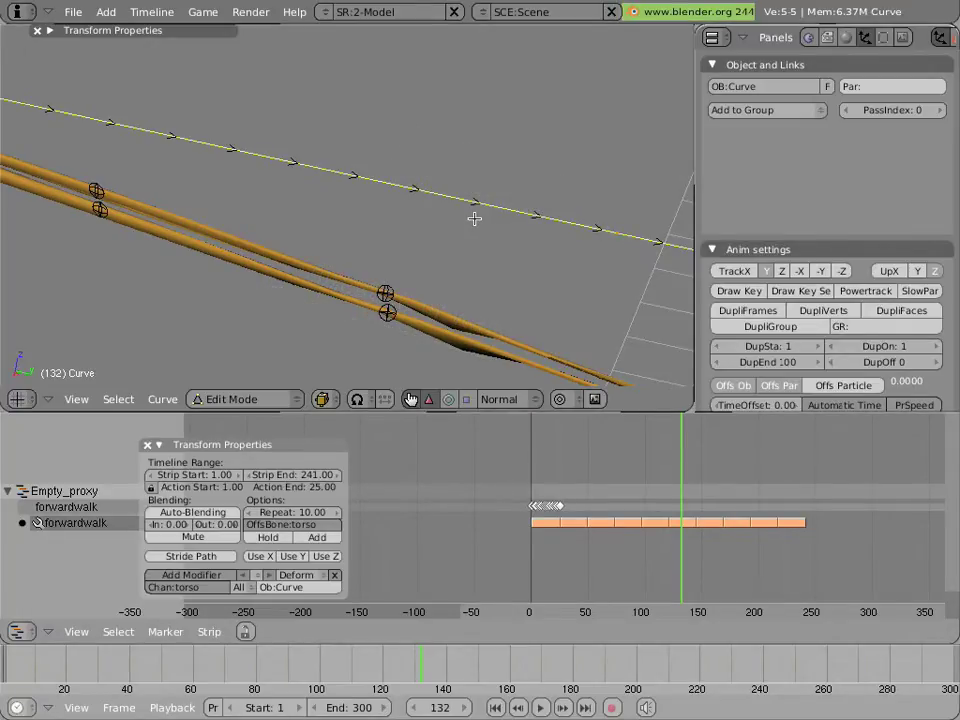
pyautogui.press('w')
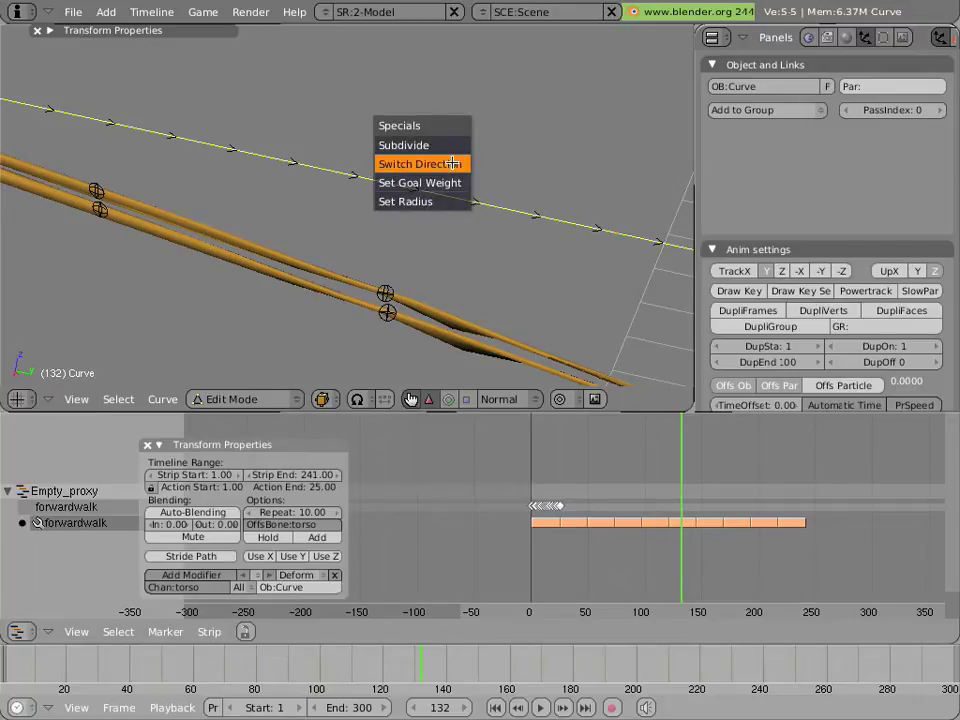
pyautogui.click(452, 163)
pyautogui.scroll(3, 510, 222)
pyautogui.scroll(2, 492, 199)
pyautogui.scroll(2, 492, 199)
pyautogui.scroll(-7, 492, 199)
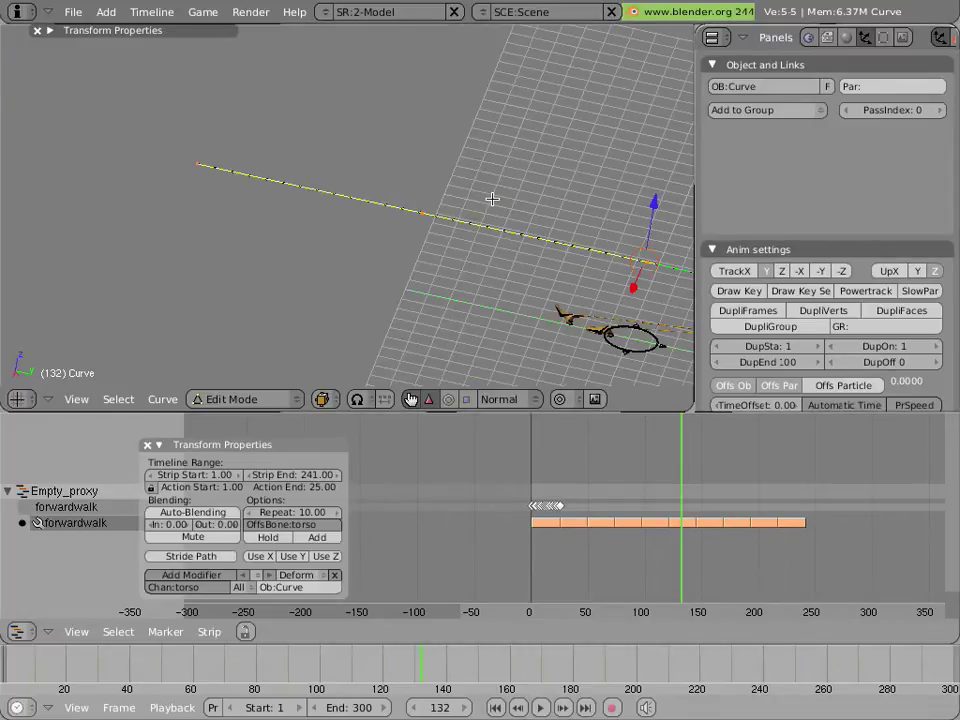
pyautogui.press('KP_4')
pyautogui.press('KP_4')
pyautogui.press('KP_4')
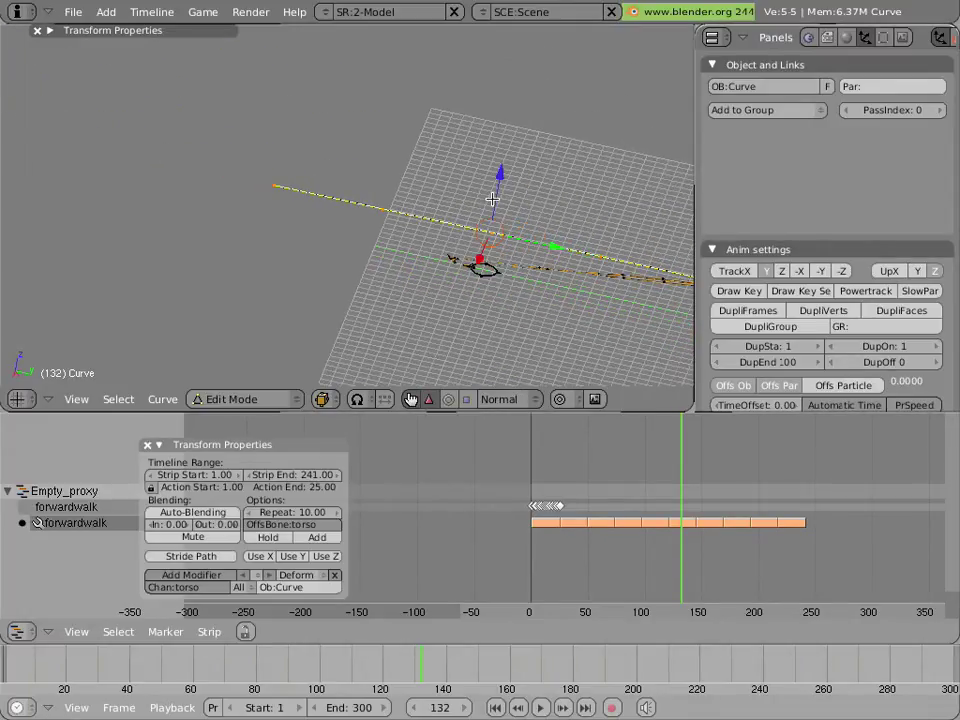
pyautogui.press('Tab')
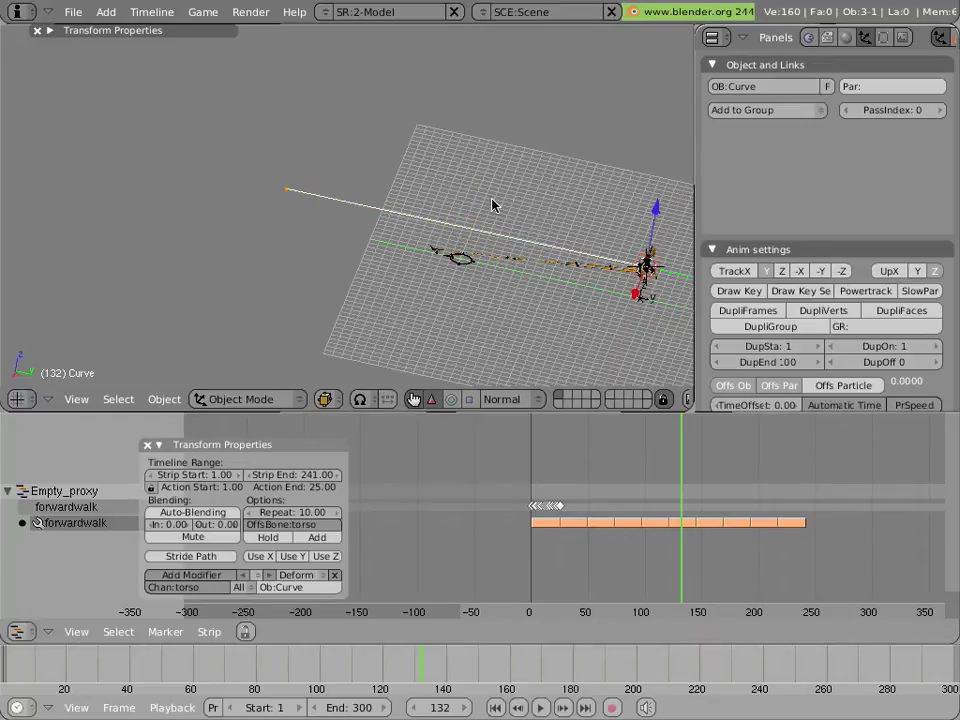
# Scrub back to frame 41 and examine which way the character moves along the path
pyautogui.moveTo(667, 465); pyautogui.dragTo(576, 446)
pyautogui.moveTo(575, 368); pyautogui.dragTo(448, 250, button='middle')
pyautogui.moveTo(289, 296); pyautogui.dragTo(403, 364, button='middle')
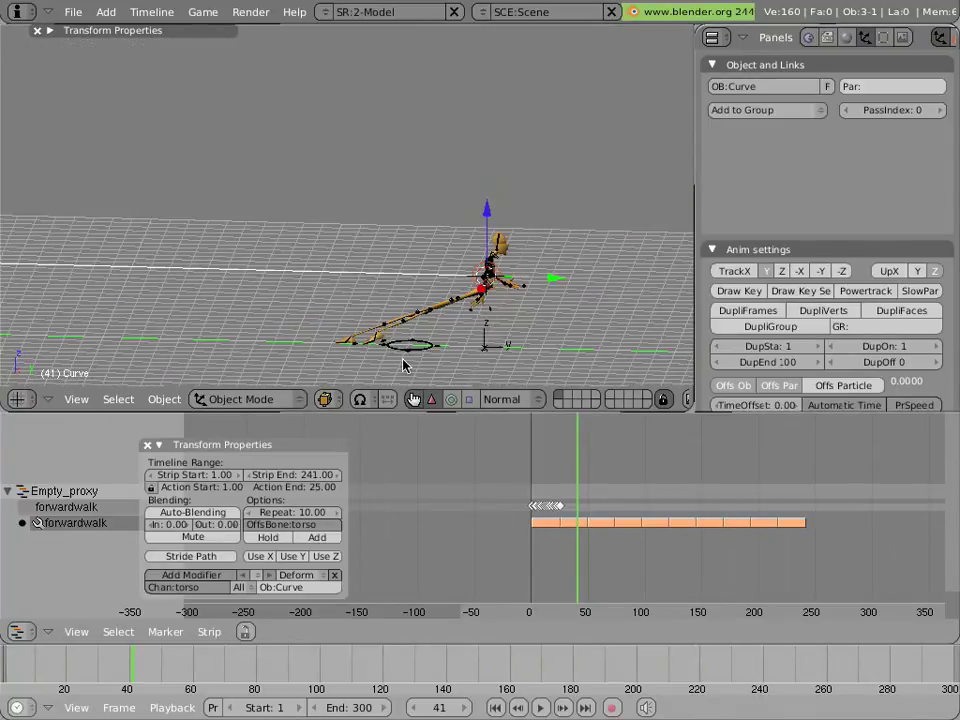
# Select the character's armature and switch it from Pose Mode to Object Mode
pyautogui.rightClick(404, 364)
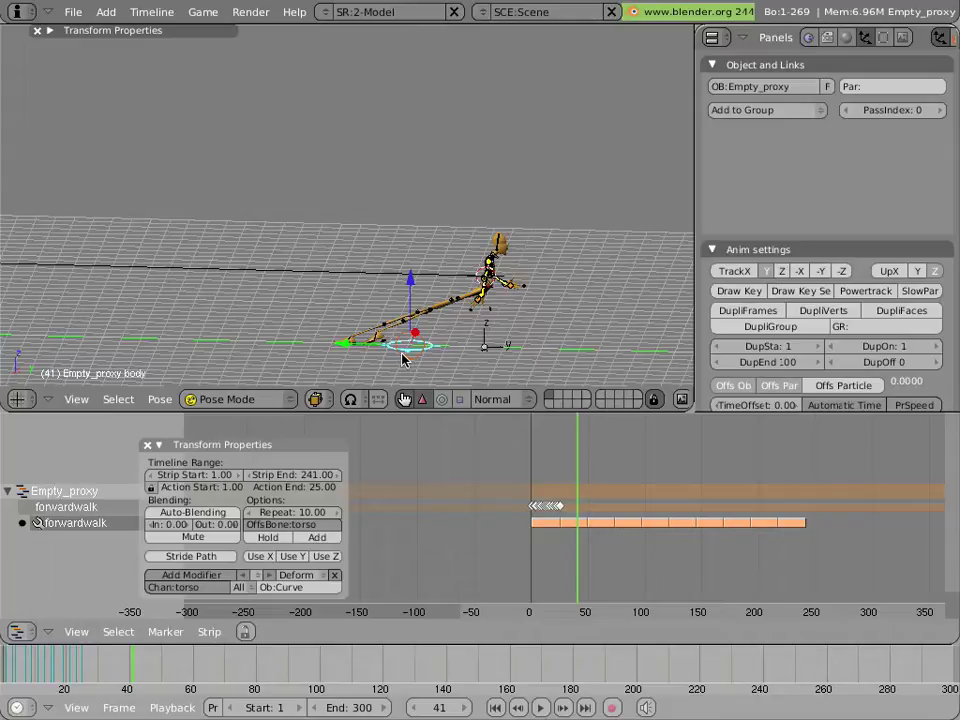
pyautogui.hotkey('ctrl', 'Tab')
pyautogui.click(265, 399)
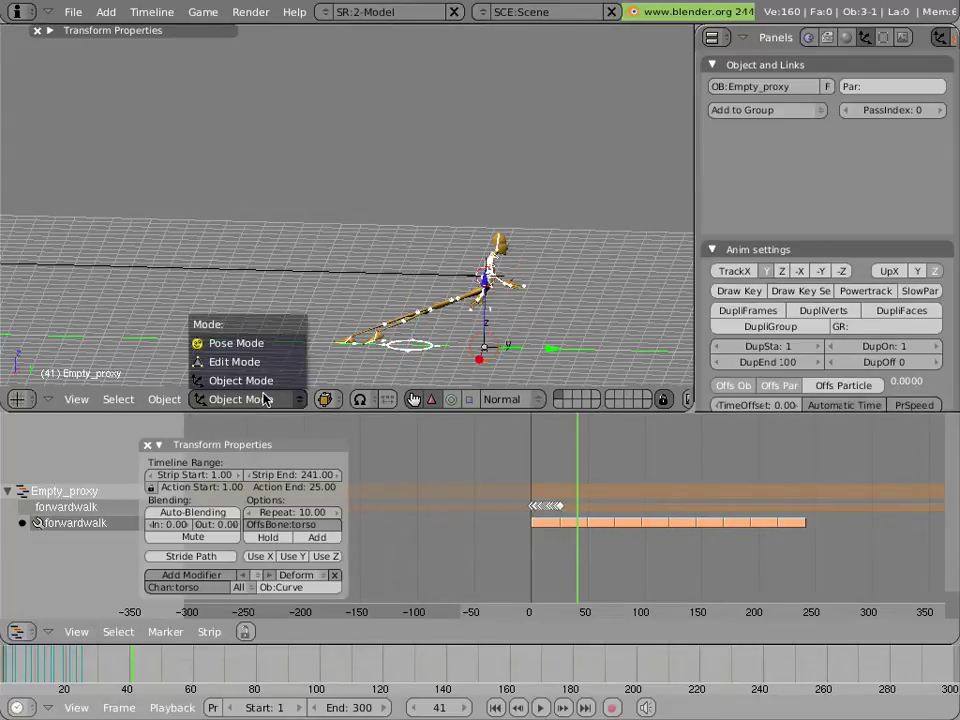
pyautogui.click(240, 380)
pyautogui.moveTo(527, 302)
pyautogui.mouseDown(button='middle')
pyautogui.moveTo(515, 315)
pyautogui.moveTo(527, 289)
pyautogui.mouseUp(button='middle')
pyautogui.scroll(3, 527, 290)
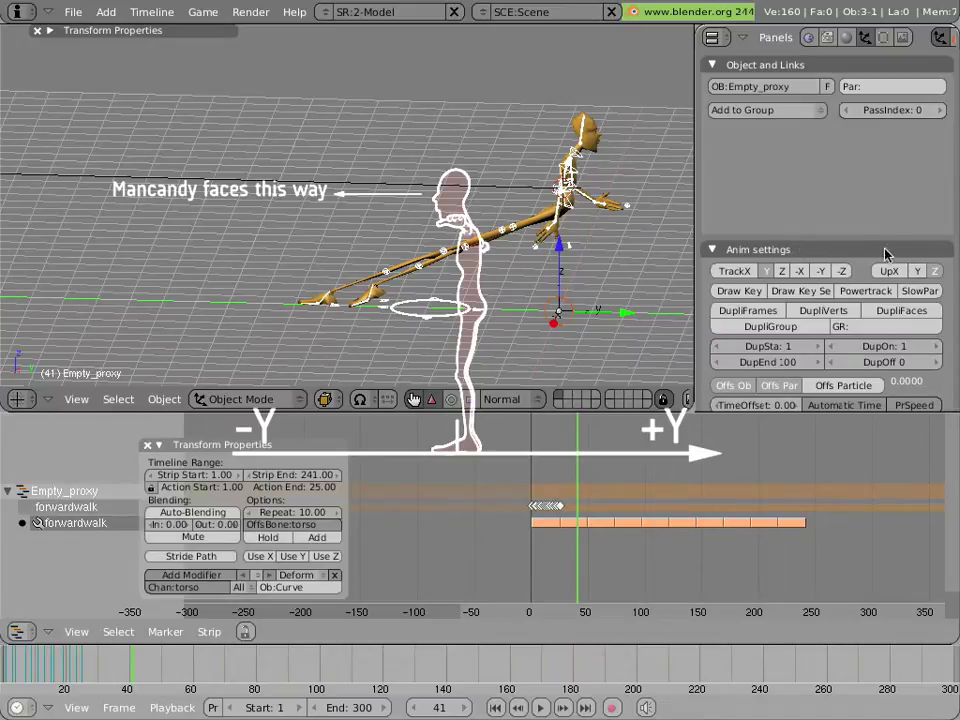
# Set the character armature's tracking axis to -Y and scrub back to frame 1
pyautogui.click(767, 271)
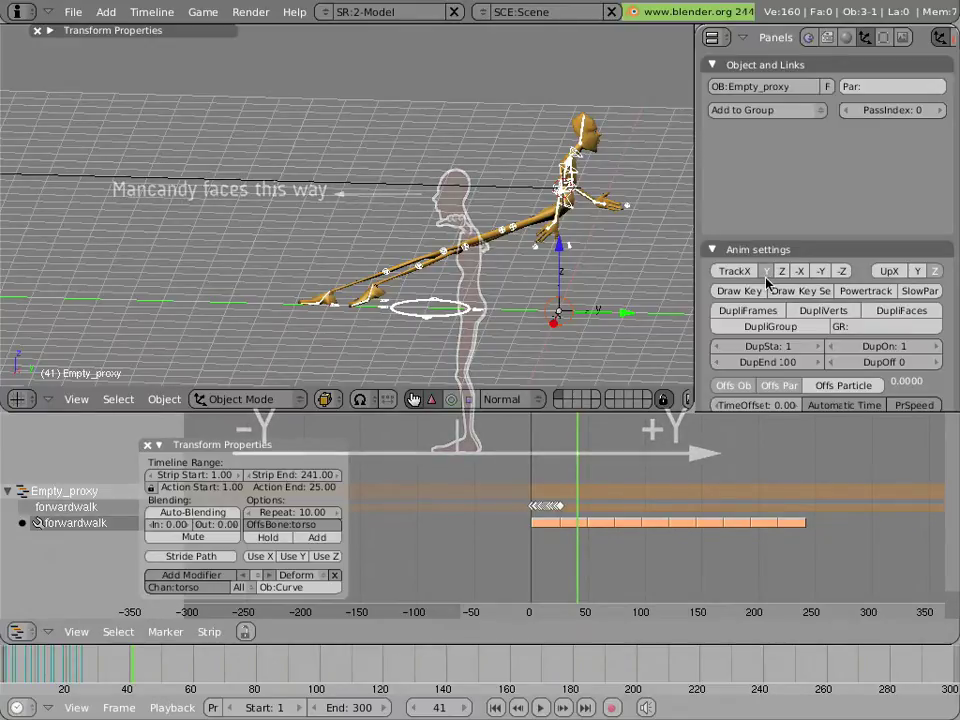
pyautogui.click(826, 272)
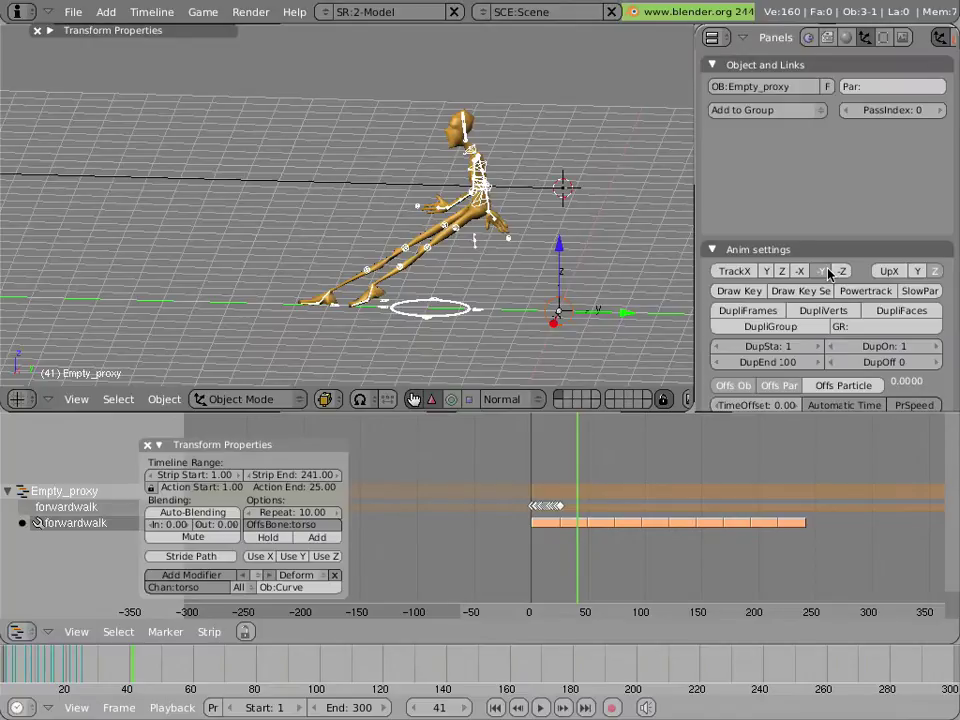
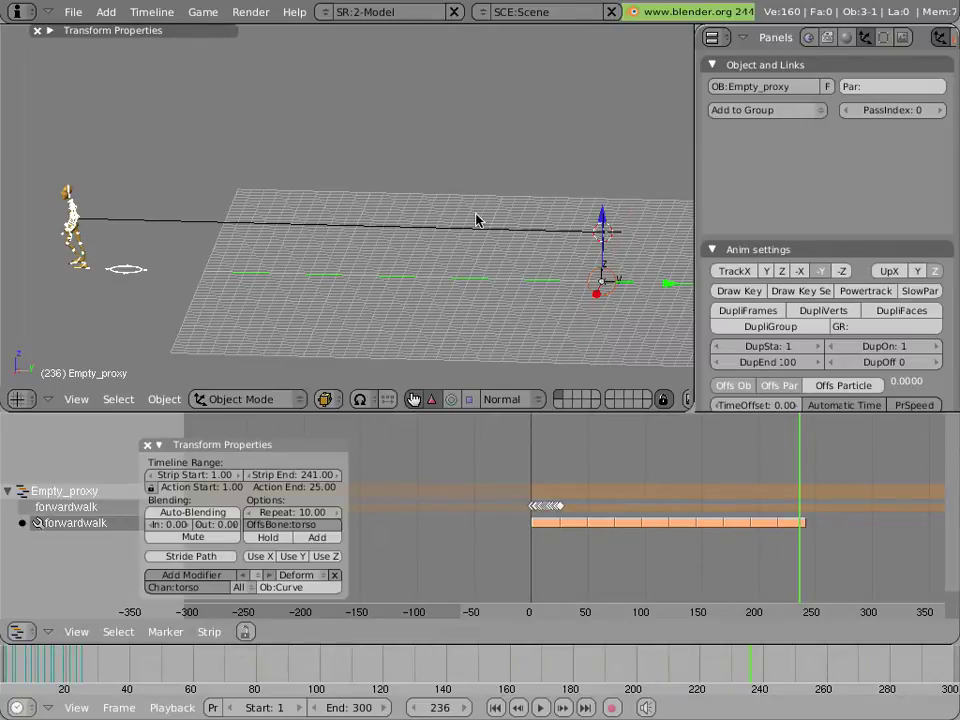
pyautogui.moveTo(552, 487); pyautogui.dragTo(515, 503)
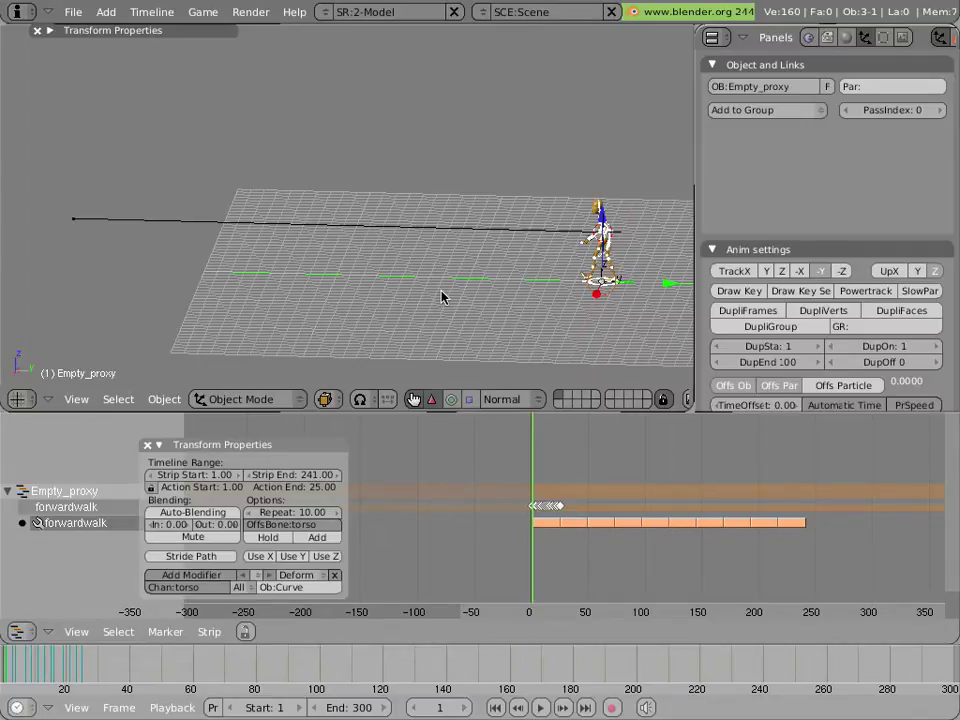
# Select the path curve and display its Path-type curves in the Ipo Curve Editor
pyautogui.rightClick(430, 236)
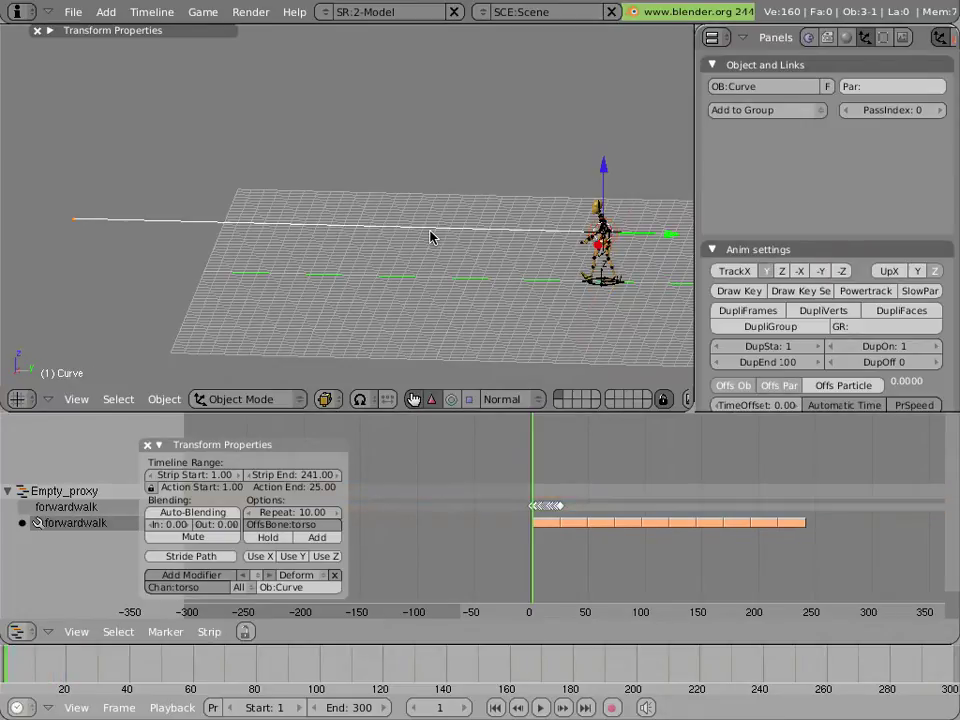
pyautogui.click(16, 631)
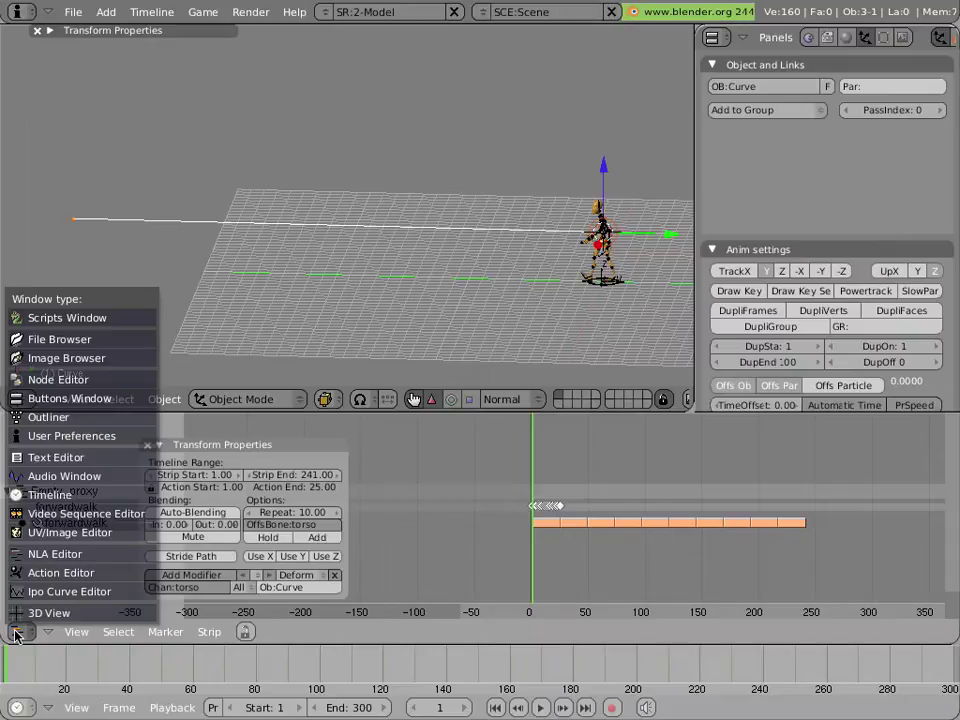
pyautogui.click(50, 592)
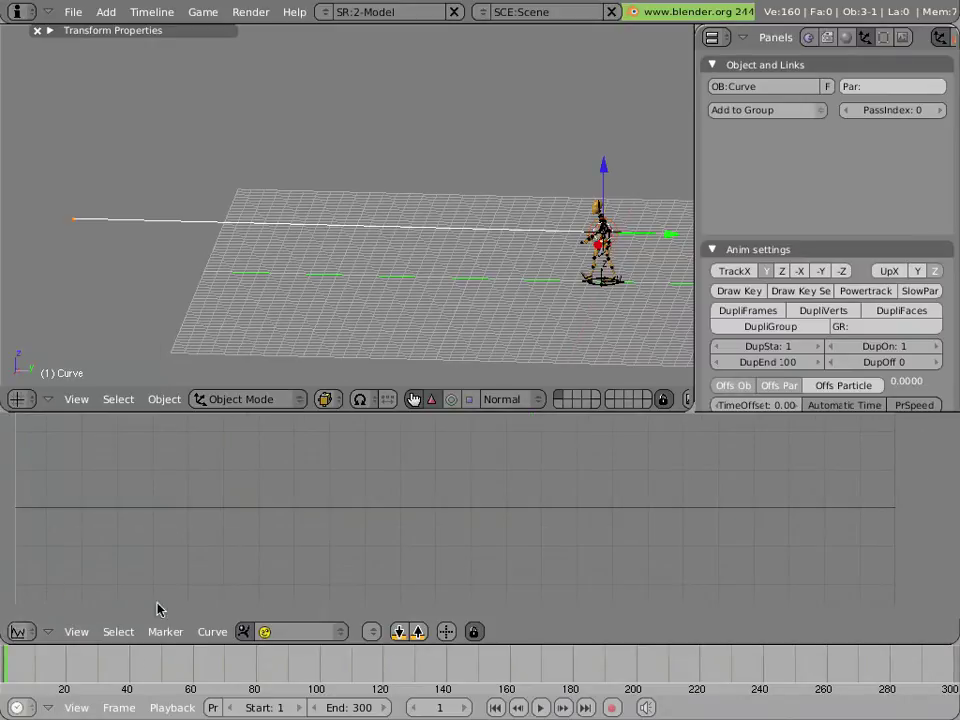
pyautogui.click(284, 638)
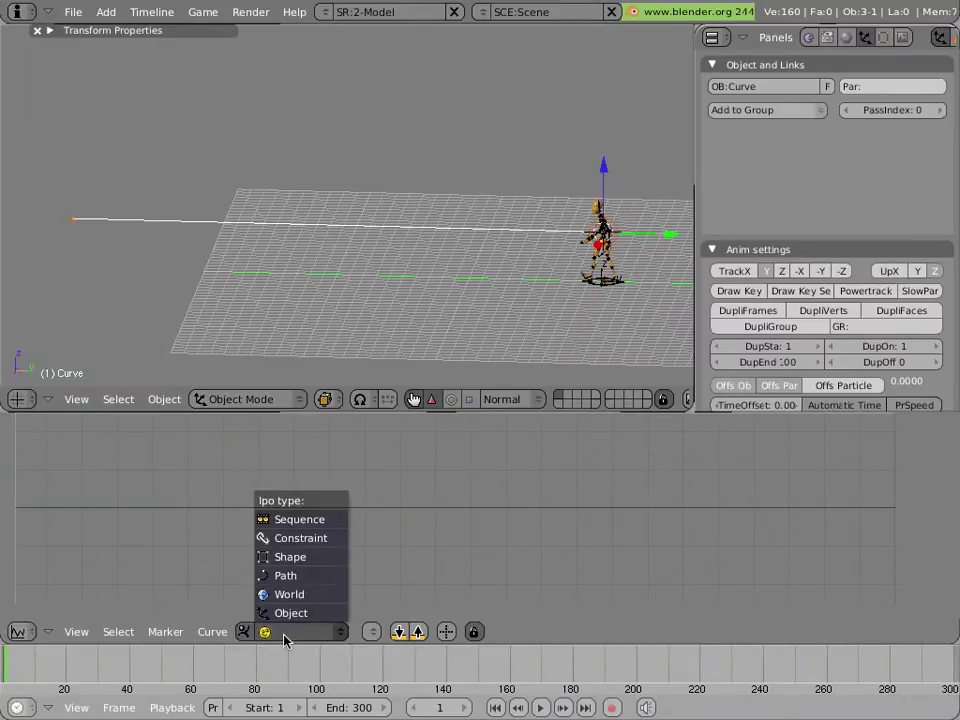
pyautogui.click(285, 577)
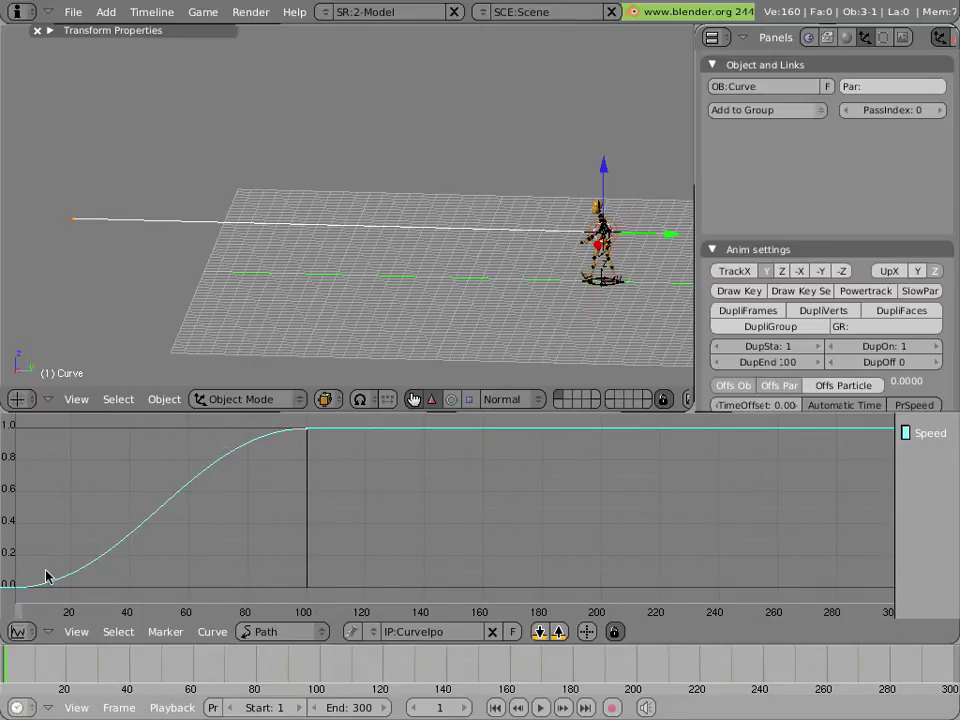
# Delete the path's Speed Ipo curve and keep the animation at frame 1
pyautogui.press('x')
pyautogui.click(210, 472)
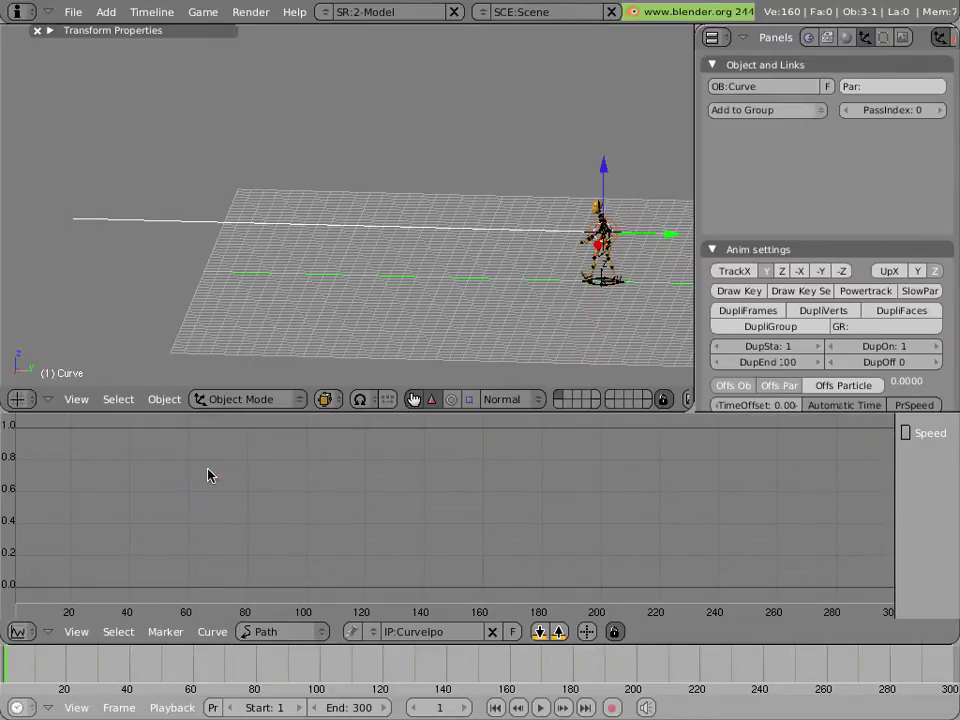
pyautogui.click(14, 665)
pyautogui.moveTo(14, 665); pyautogui.dragTo(3, 697)
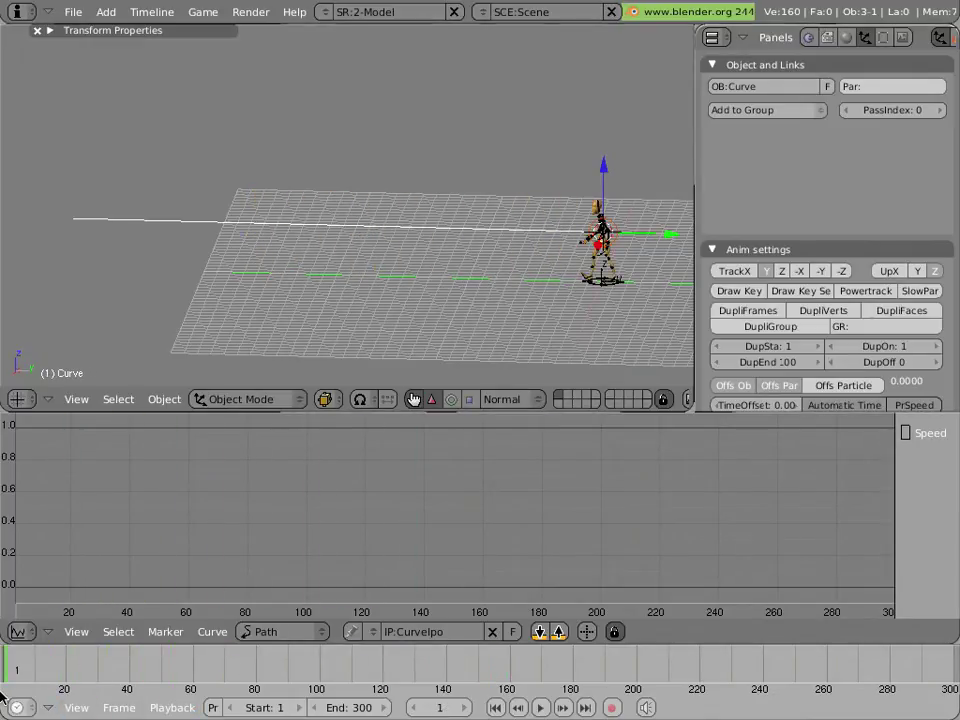
# Switch the Ipo Curve Editor area back to the NLA Editor and save the file over the existing one
pyautogui.click(20, 631)
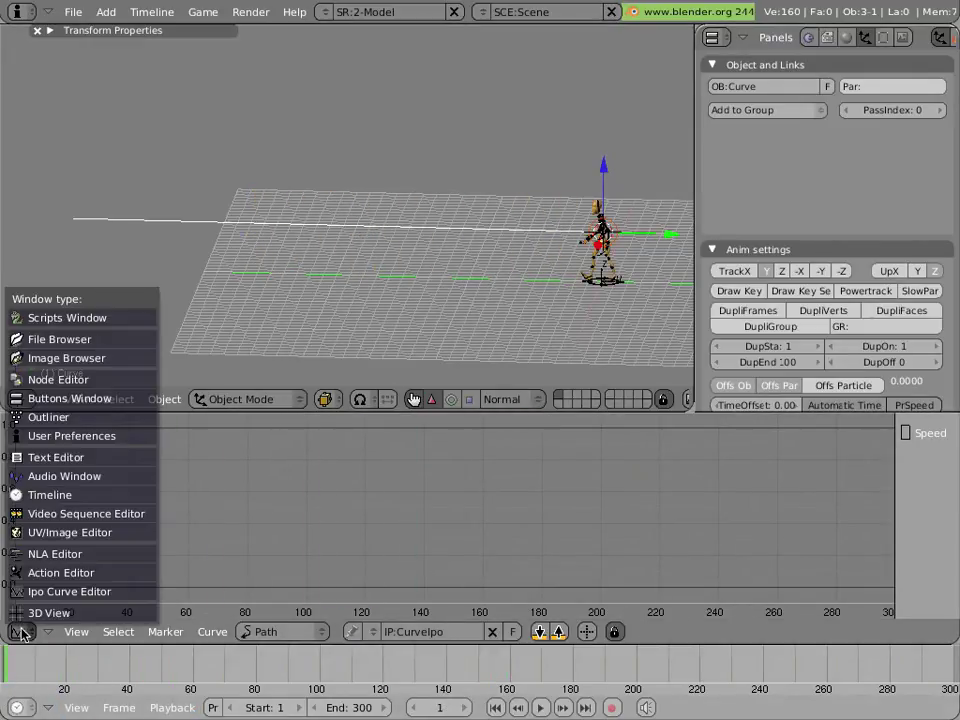
pyautogui.click(32, 556)
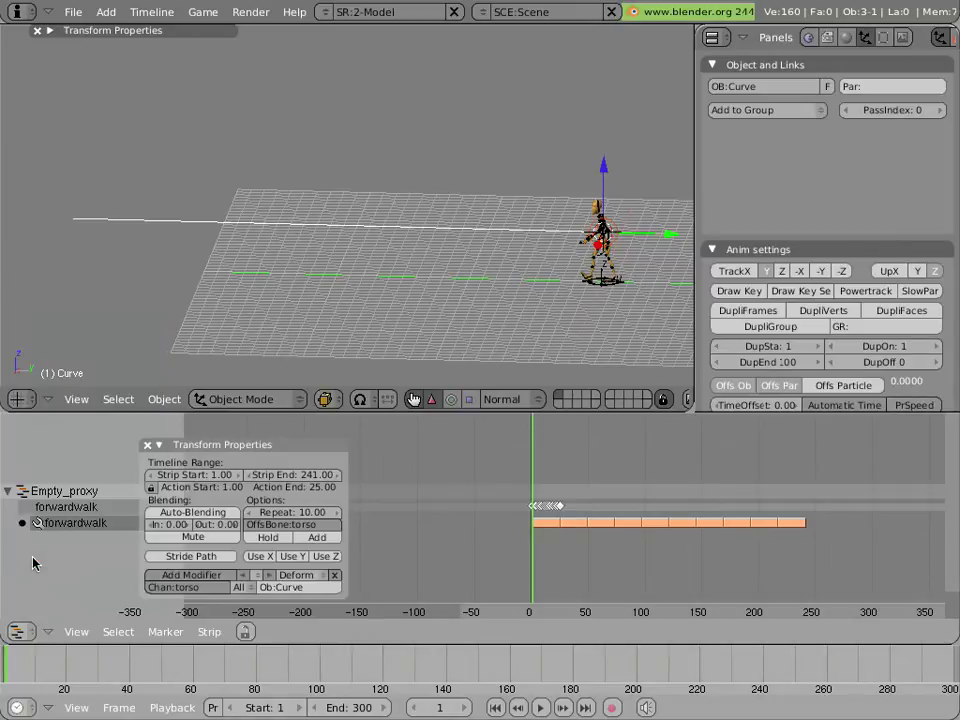
pyautogui.click(75, 14)
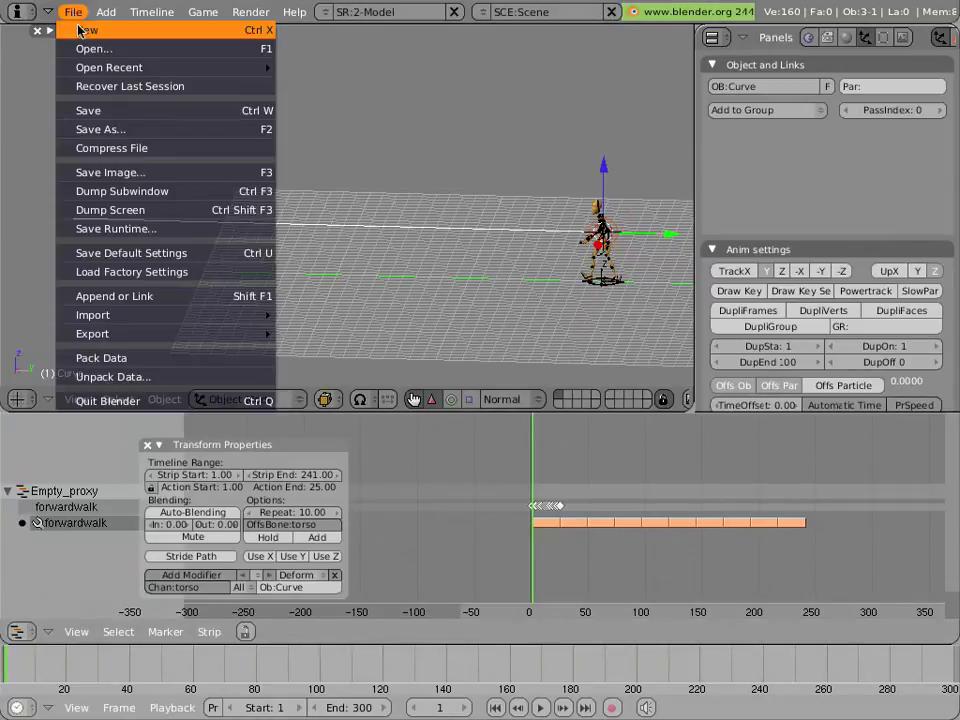
pyautogui.click(86, 110)
pyautogui.click(86, 108)
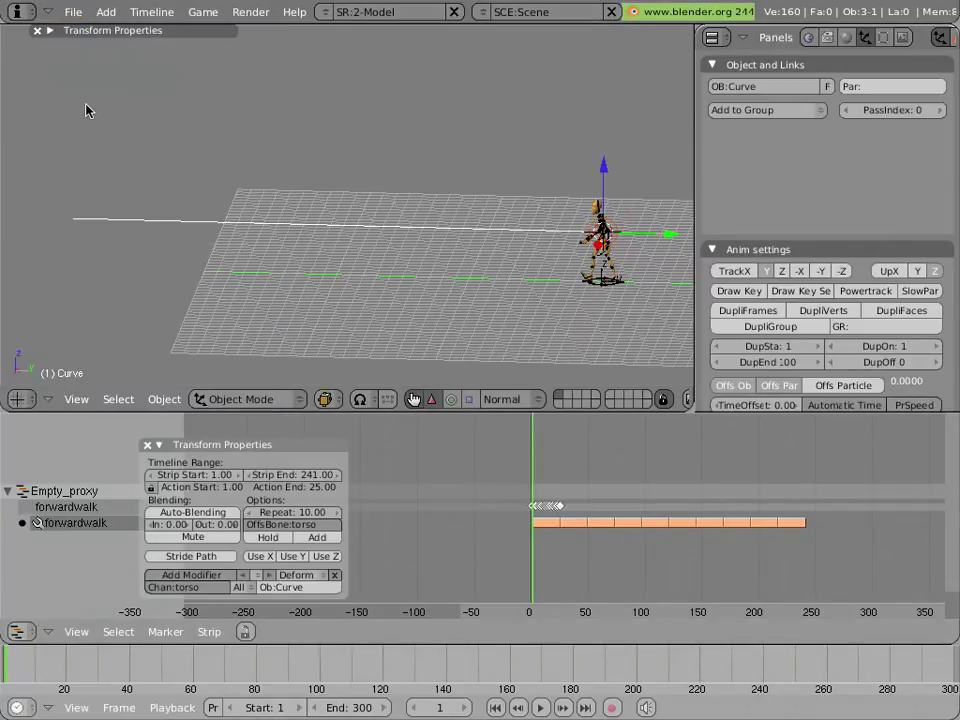
# Play the walk animation in side view to check the character's movement along the path, and stop the playback
pyautogui.moveTo(270, 287); pyautogui.dragTo(280, 283, button='middle')
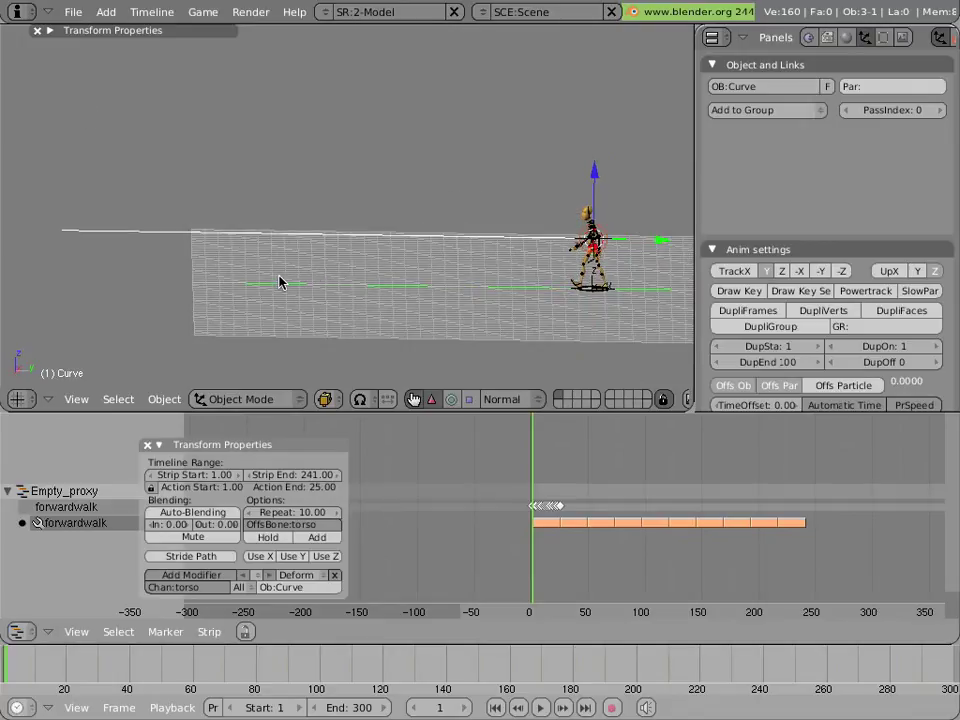
pyautogui.press('KP_3')
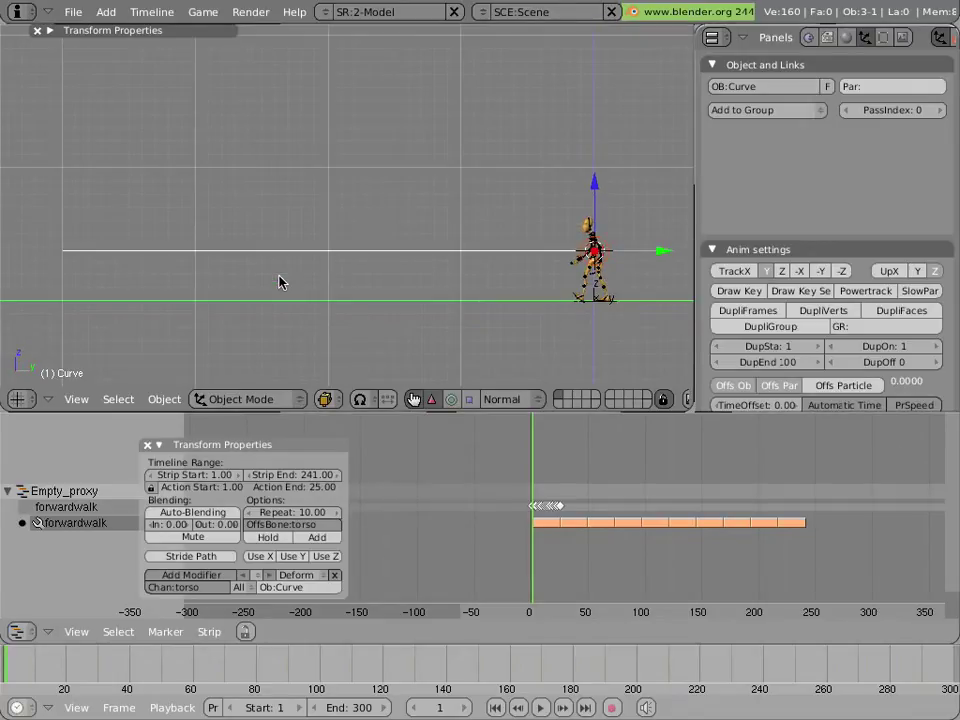
pyautogui.hotkey('alt', 'a')
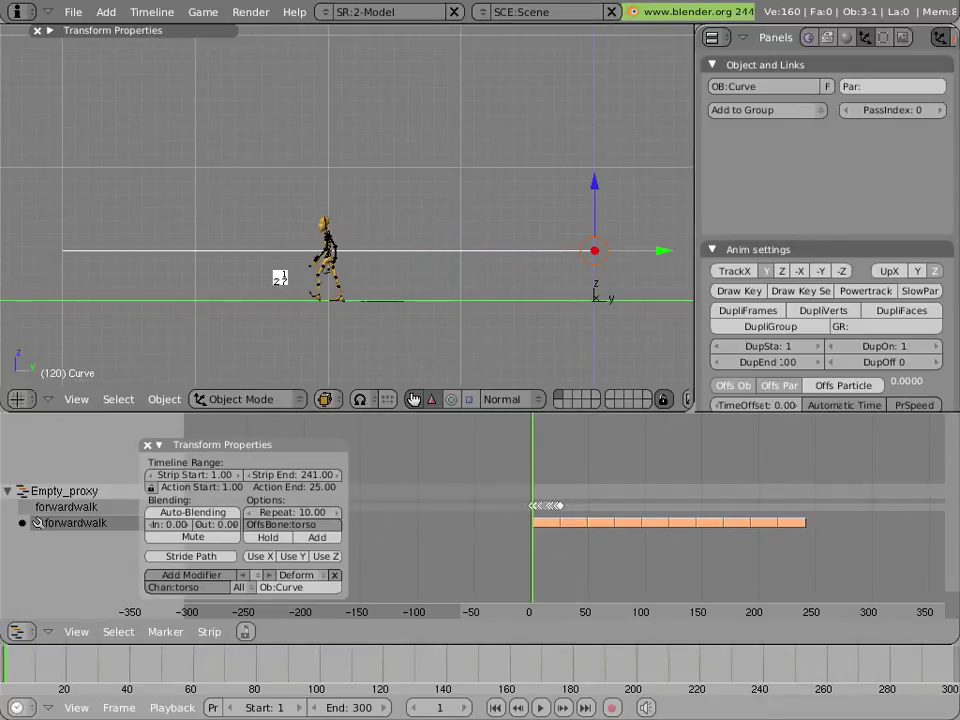
pyautogui.press('Escape')
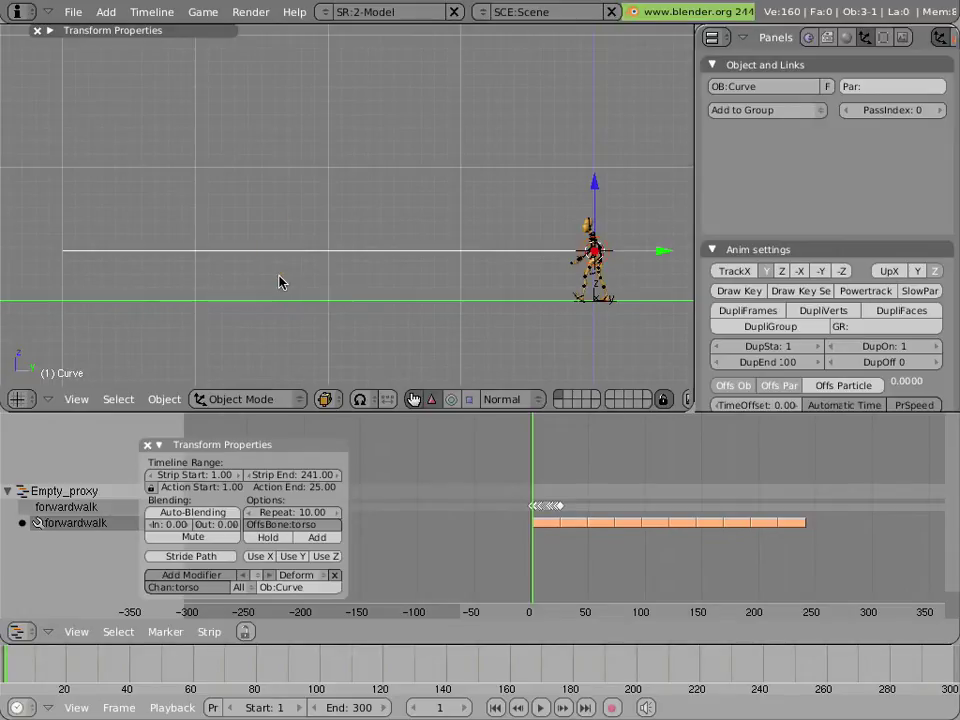
# At frame 99, edit the path in top view and move its middle control point toward +X and +Y to bend it
pyautogui.moveTo(555, 462); pyautogui.dragTo(644, 469)
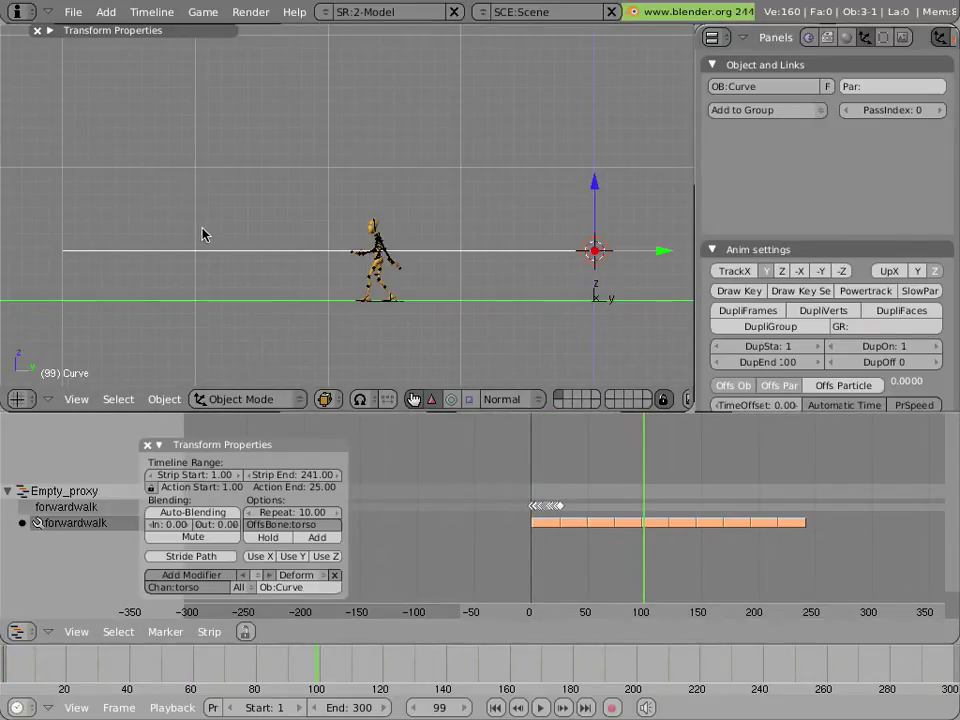
pyautogui.press('Tab')
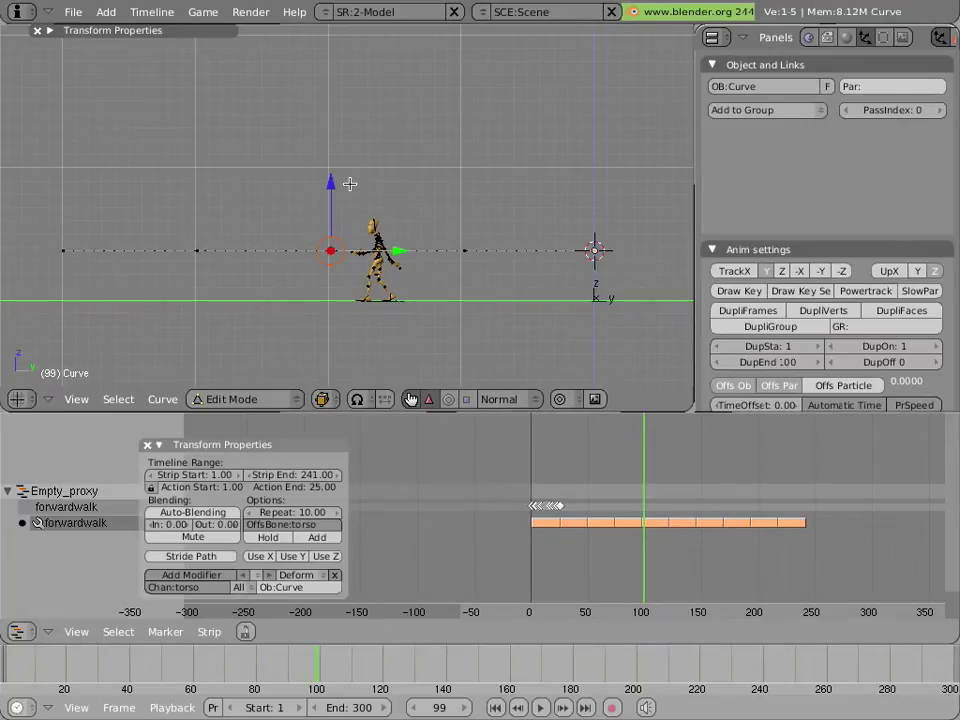
pyautogui.moveTo(334, 184); pyautogui.dragTo(279, 36)
pyautogui.press('Escape')
pyautogui.press('KP_7')
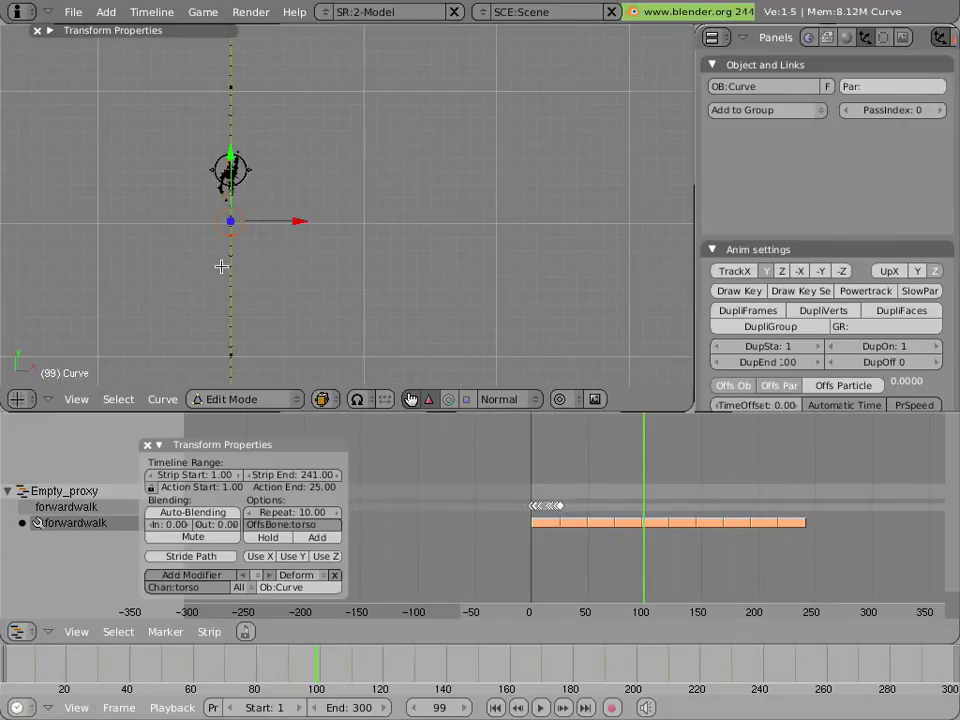
pyautogui.press('g')
pyautogui.click(336, 214)
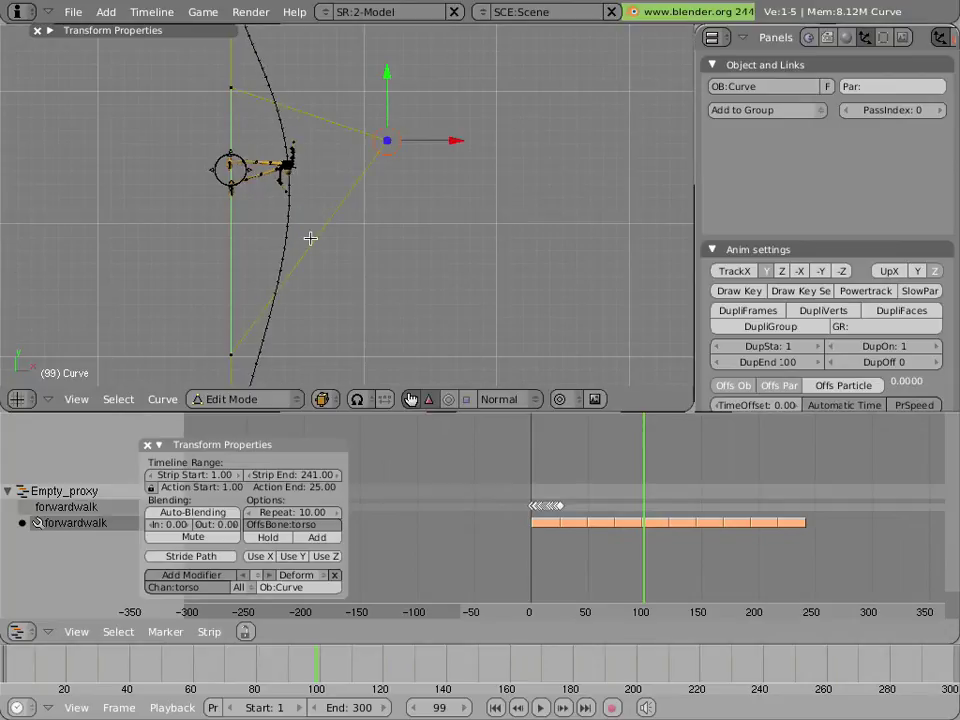
# Move the path's fourth control point far toward +X and +Y, and shift the middle control point back toward -X and -Y
pyautogui.scroll(-2, 310, 240)
pyautogui.rightClick(267, 310)
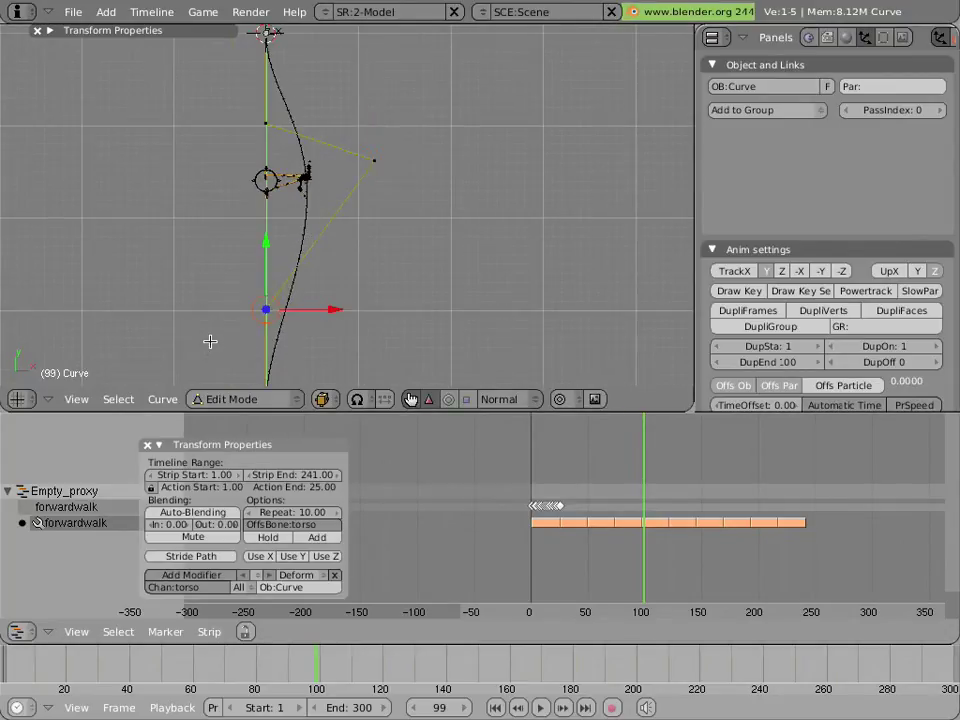
pyautogui.press('g')
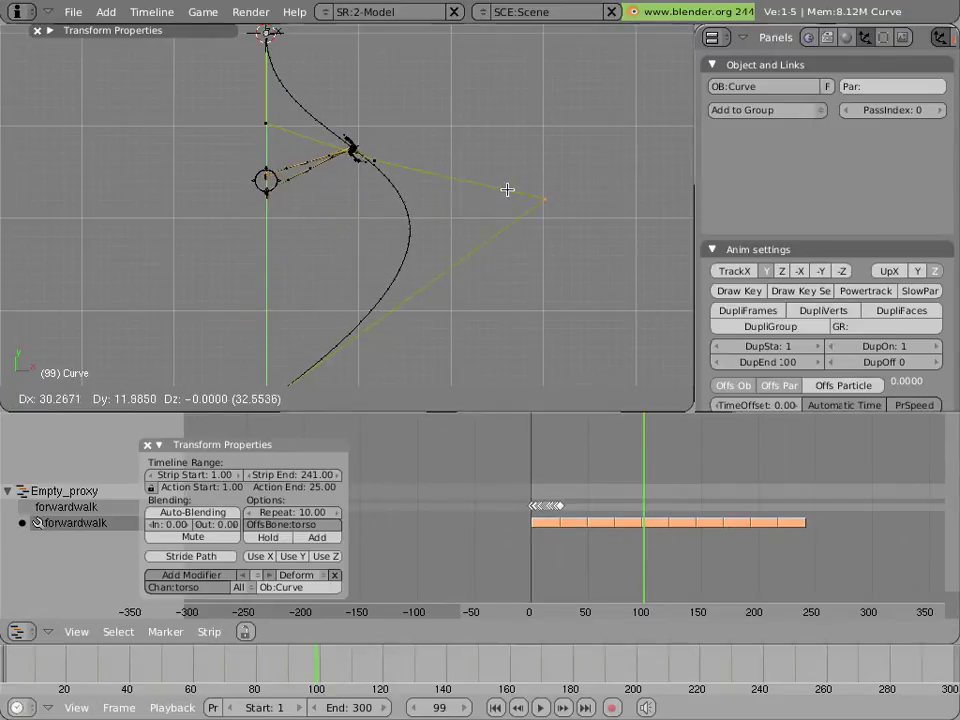
pyautogui.click(437, 192)
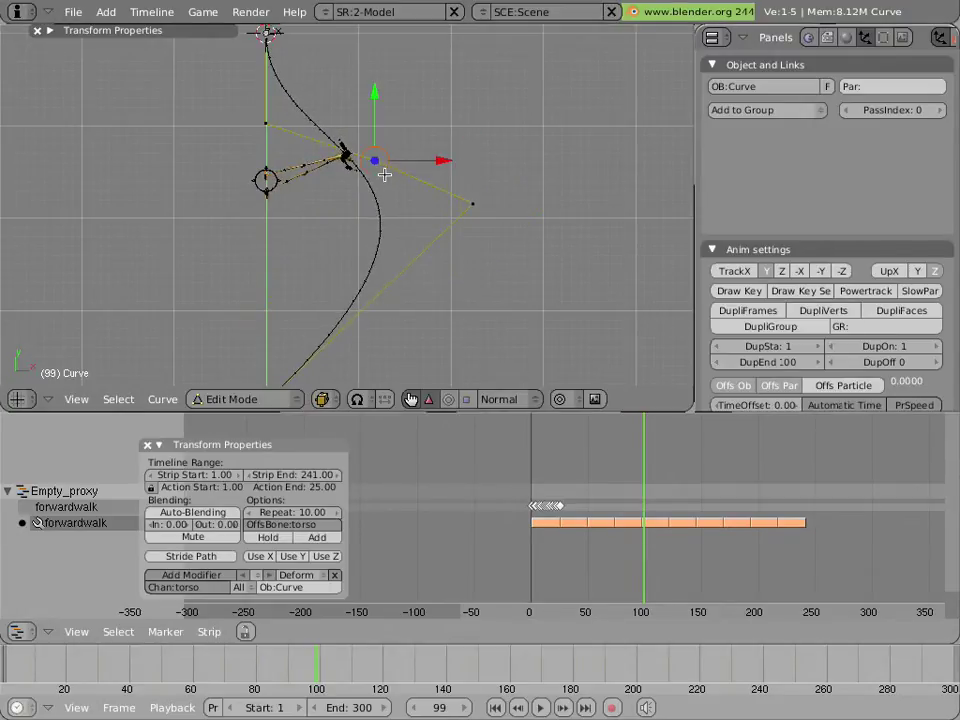
pyautogui.press('g')
pyautogui.click(330, 230)
# Move the path's end control point toward +X and +Y to form a wide curve, and scrub to frame 179
pyautogui.scroll(-2, 322, 232)
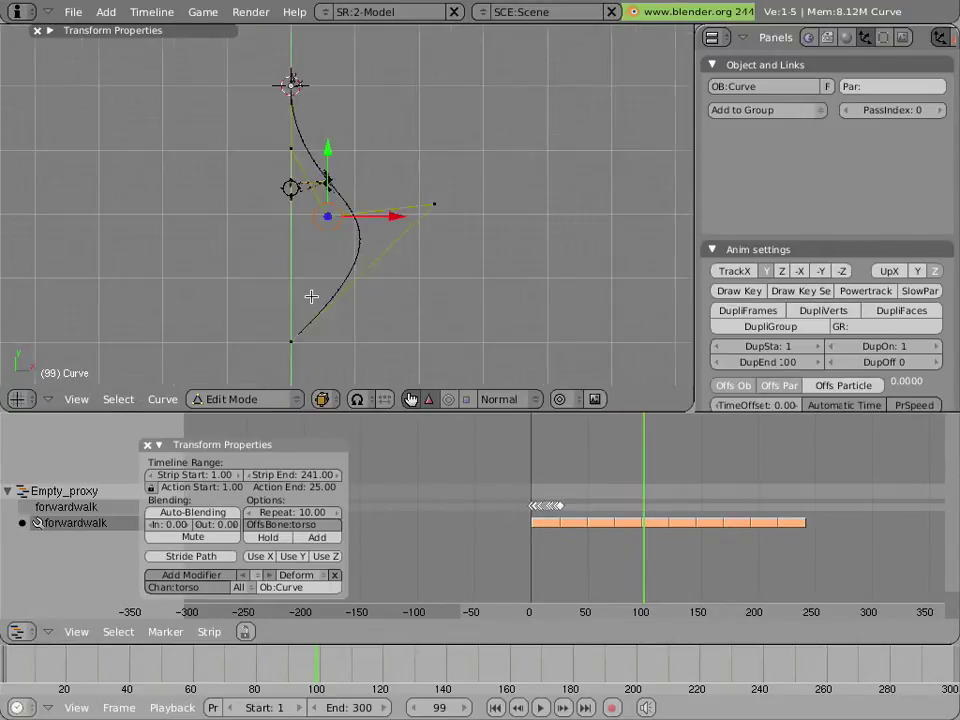
pyautogui.rightClick(298, 323)
pyautogui.press('g')
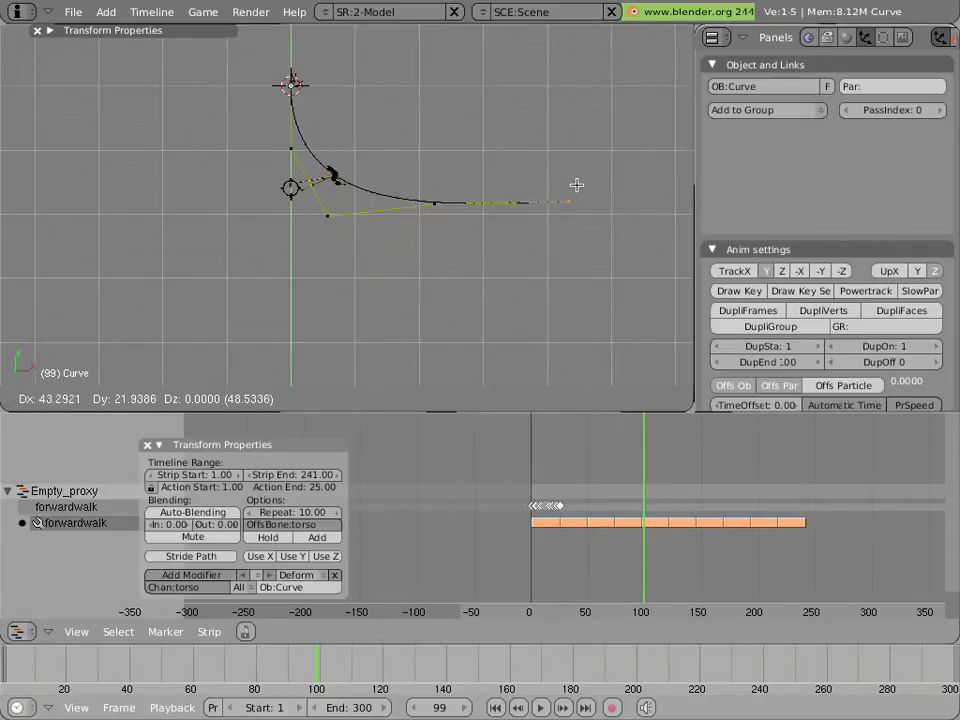
pyautogui.click(510, 126)
pyautogui.scroll(3, 422, 193)
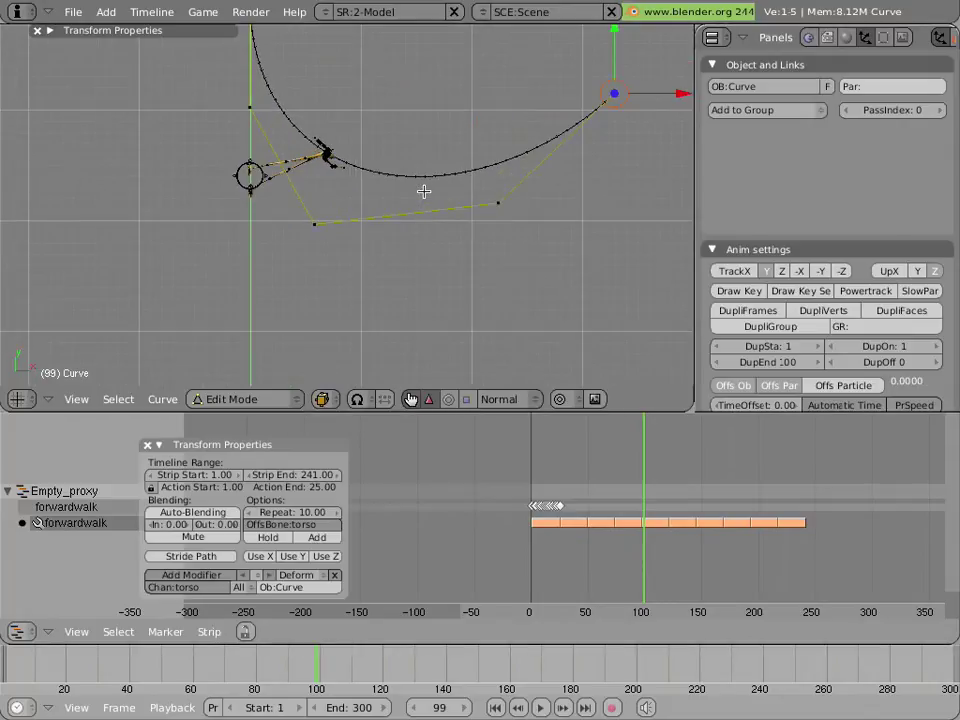
pyautogui.scroll(-1, 414, 192)
pyautogui.moveTo(643, 476); pyautogui.dragTo(735, 420)
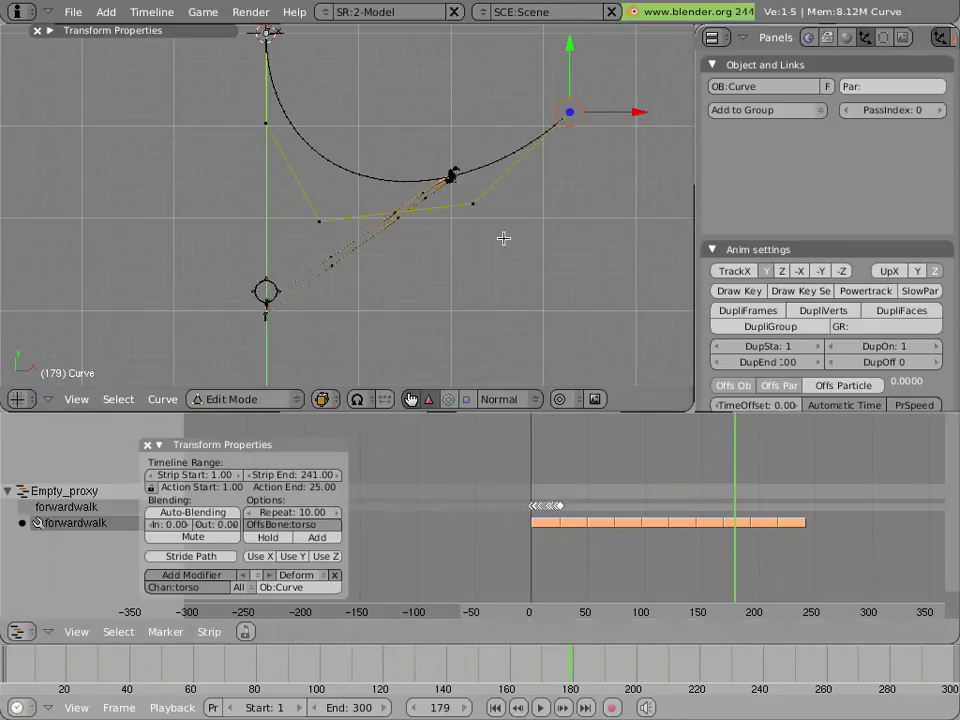
# Select the path's last two control points and raise them about 6.2 units along Z in front view
pyautogui.keyDown('shift'); pyautogui.rightClick(560, 127); pyautogui.keyUp('shift')
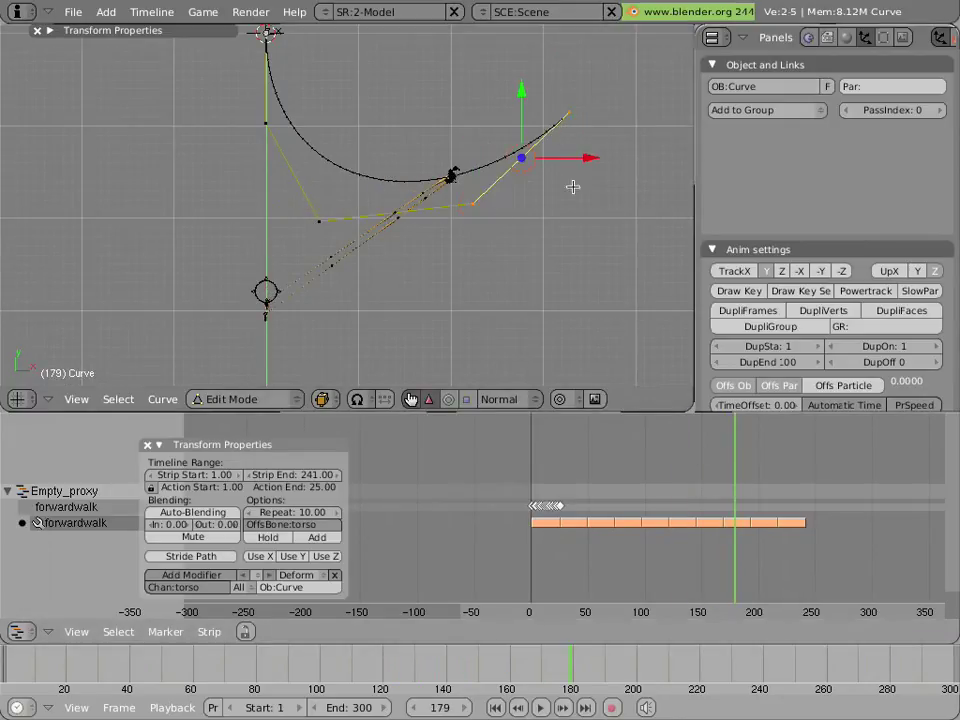
pyautogui.press('KP_1')
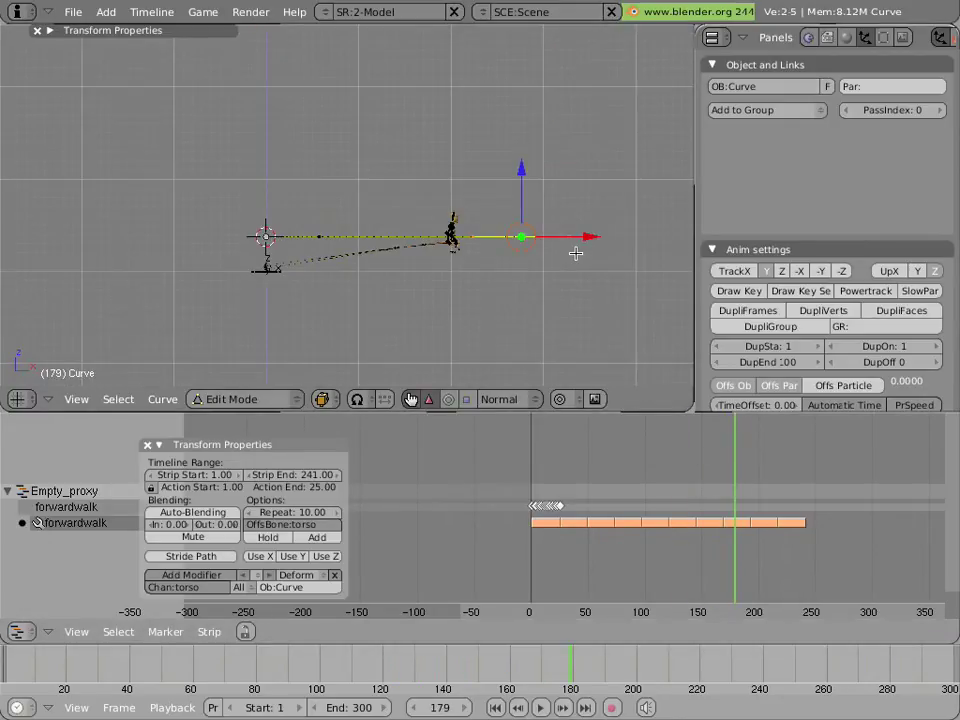
pyautogui.press('g')
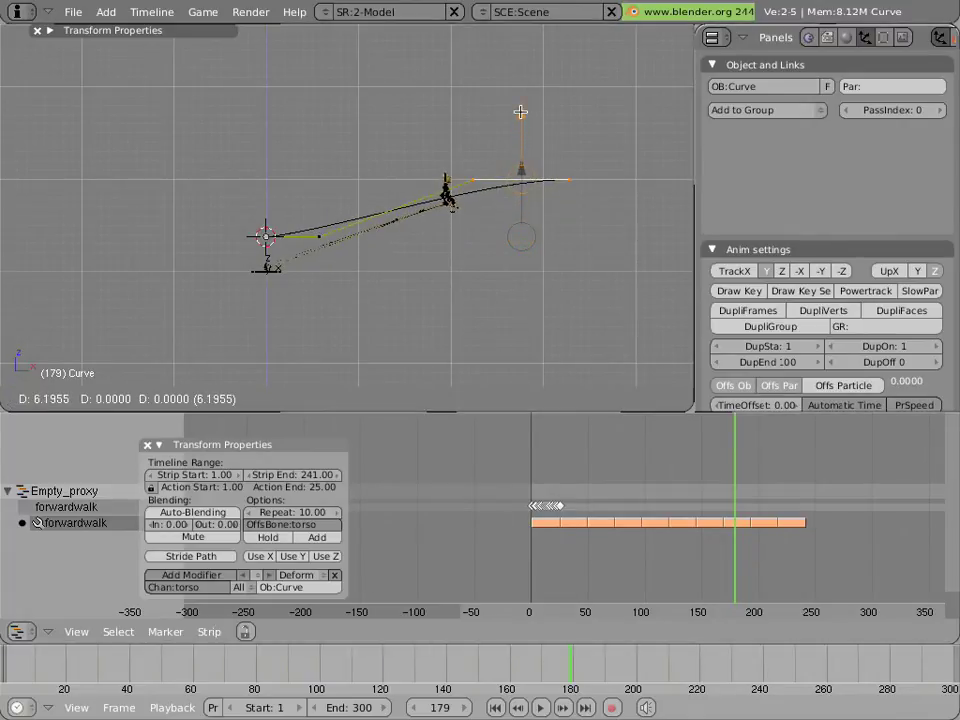
pyautogui.click(480, 156)
# Shift the path's middle control point along the X axis toward the raised end
pyautogui.rightClick(319, 238)
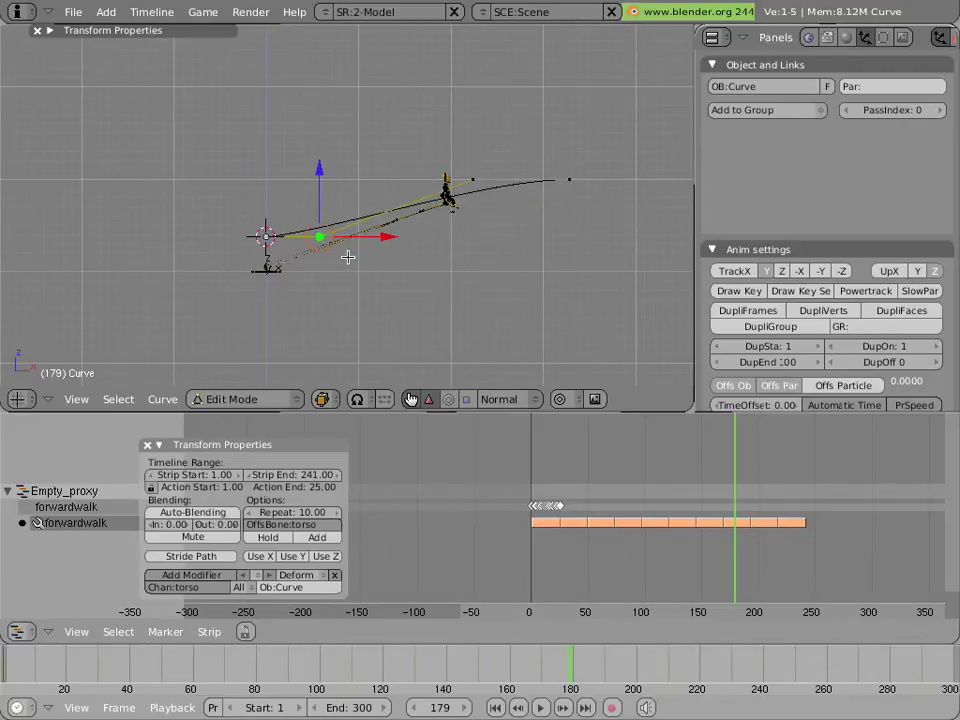
pyautogui.press('g')
pyautogui.press('x')
pyautogui.click(402, 266)
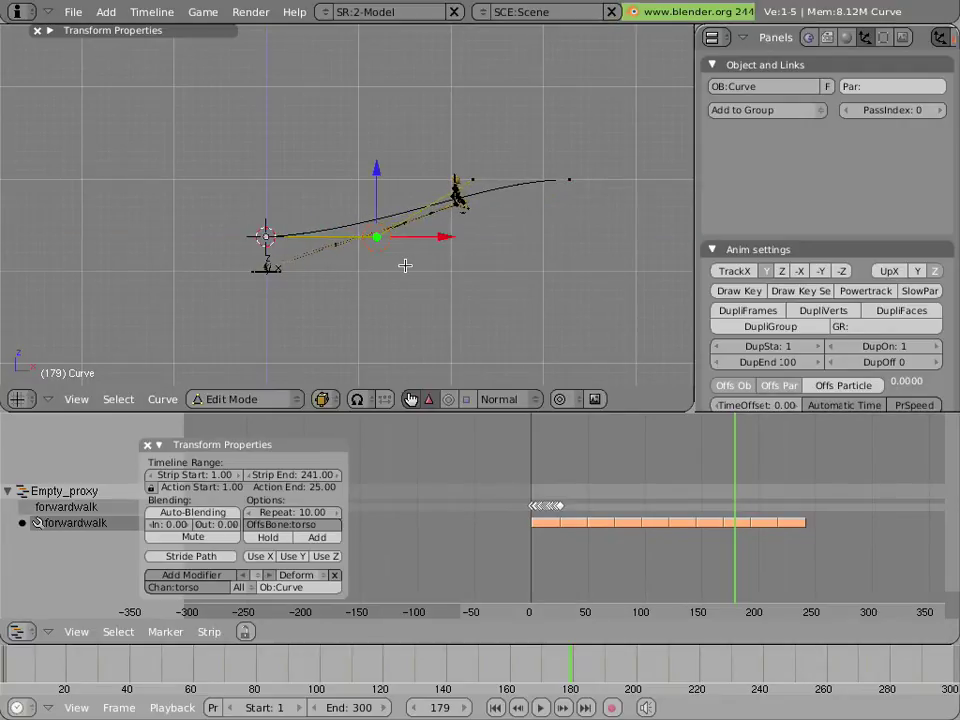
# Shift the path's fourth control point along X back toward the path's start and leave Edit Mode
pyautogui.rightClick(456, 185)
pyautogui.press('g')
pyautogui.press('x')
pyautogui.click(491, 253)
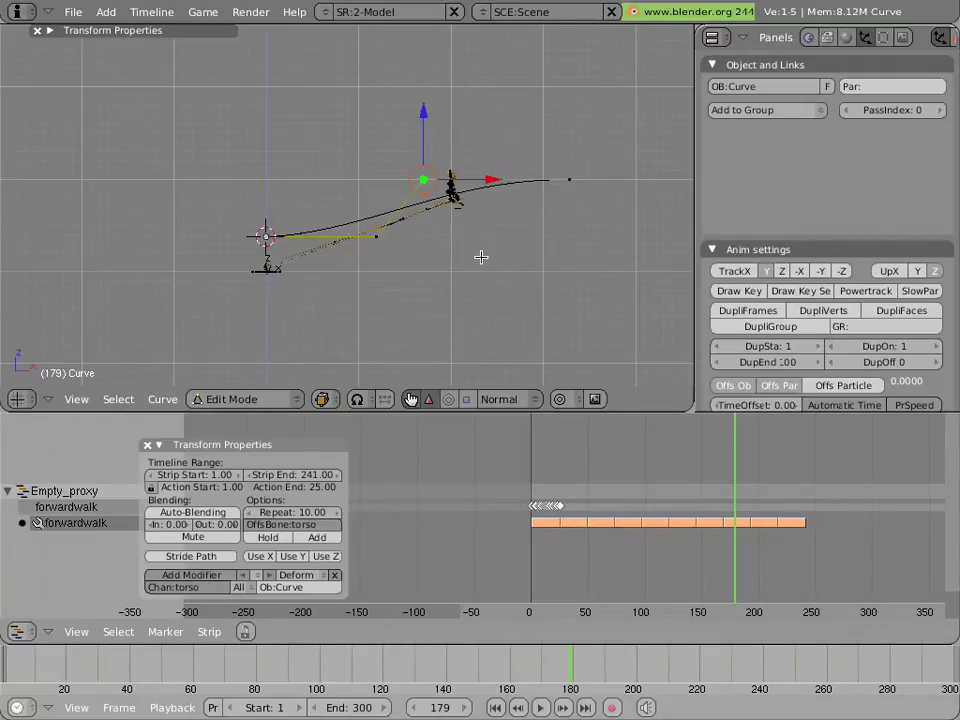
pyautogui.press('Tab')
pyautogui.scroll(3, 389, 264)
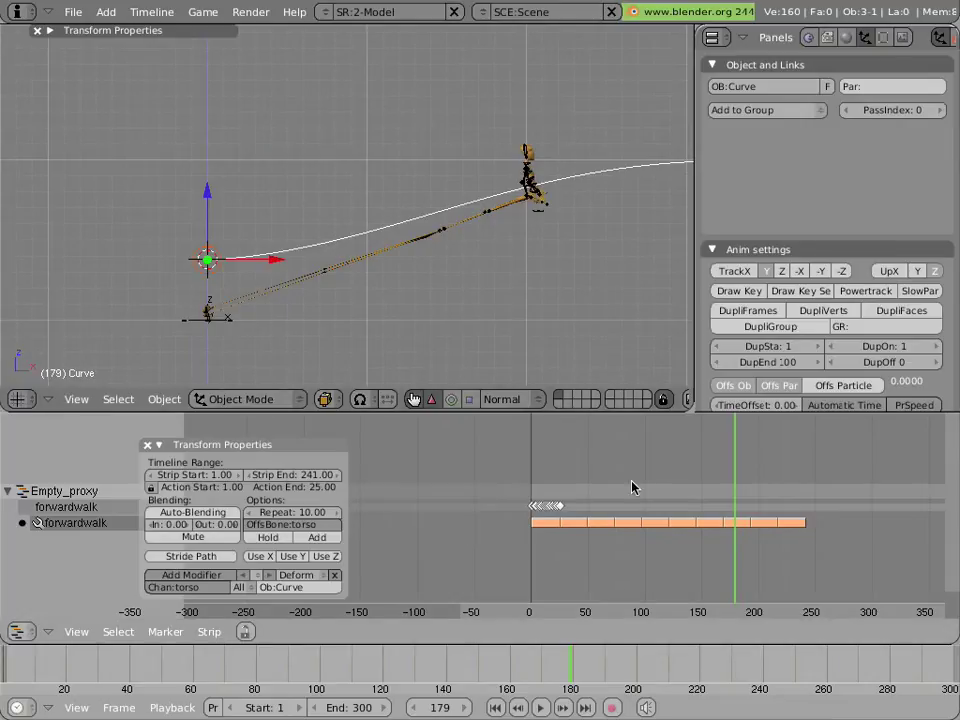
# Scrub the animation back to frame 1 and view the path at an angle
pyautogui.click(703, 489)
pyautogui.moveTo(673, 489); pyautogui.dragTo(461, 469)
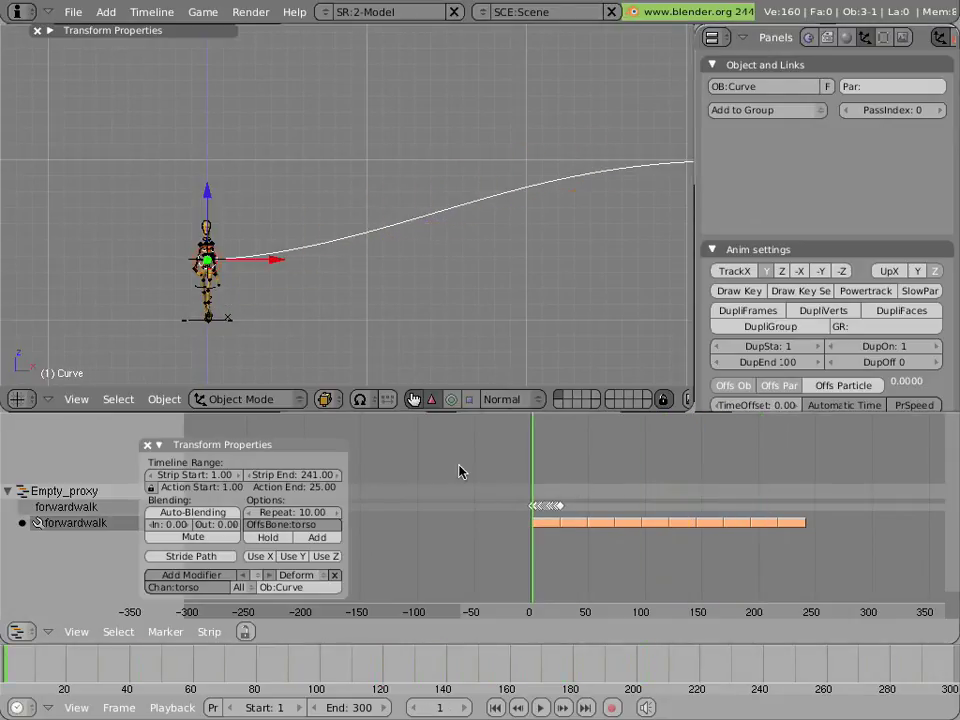
pyautogui.moveTo(306, 244); pyautogui.dragTo(274, 315, button='middle')
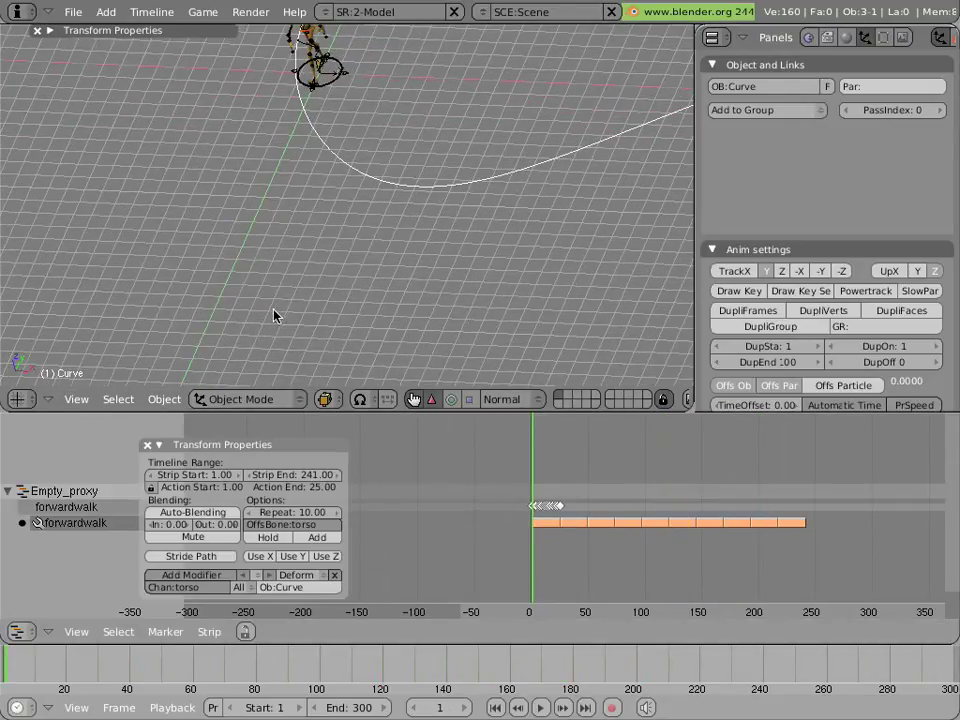
# Select the forwardwalk strip in the NLA editor and add two more Deform modifiers to it
pyautogui.click(604, 530)
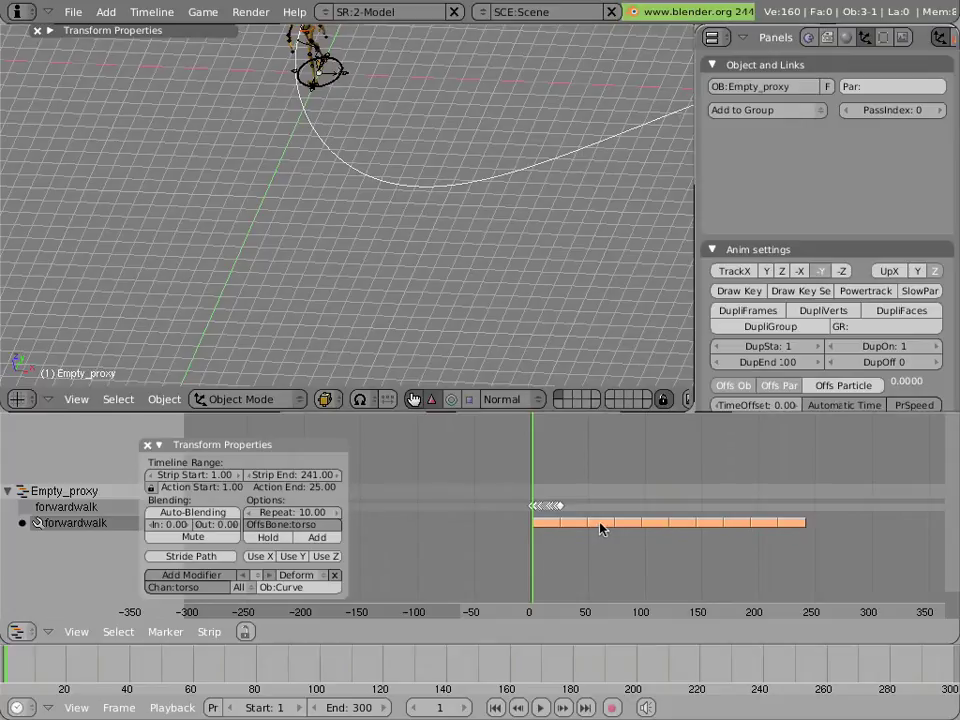
pyautogui.click(256, 585)
pyautogui.press('BackSpace')
pyautogui.press('Return')
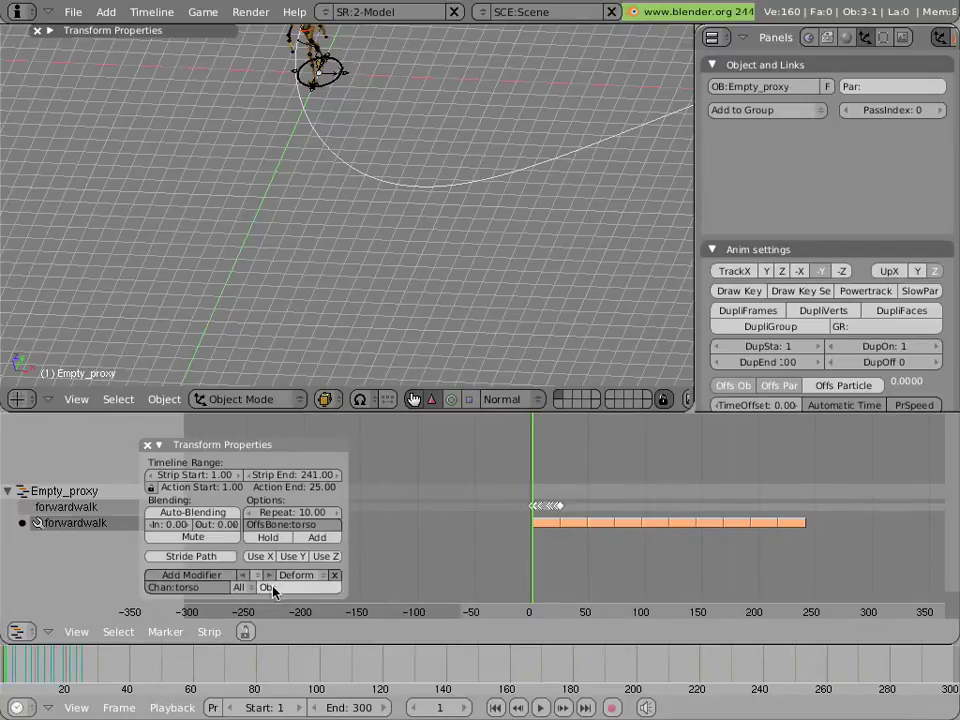
pyautogui.click(260, 578)
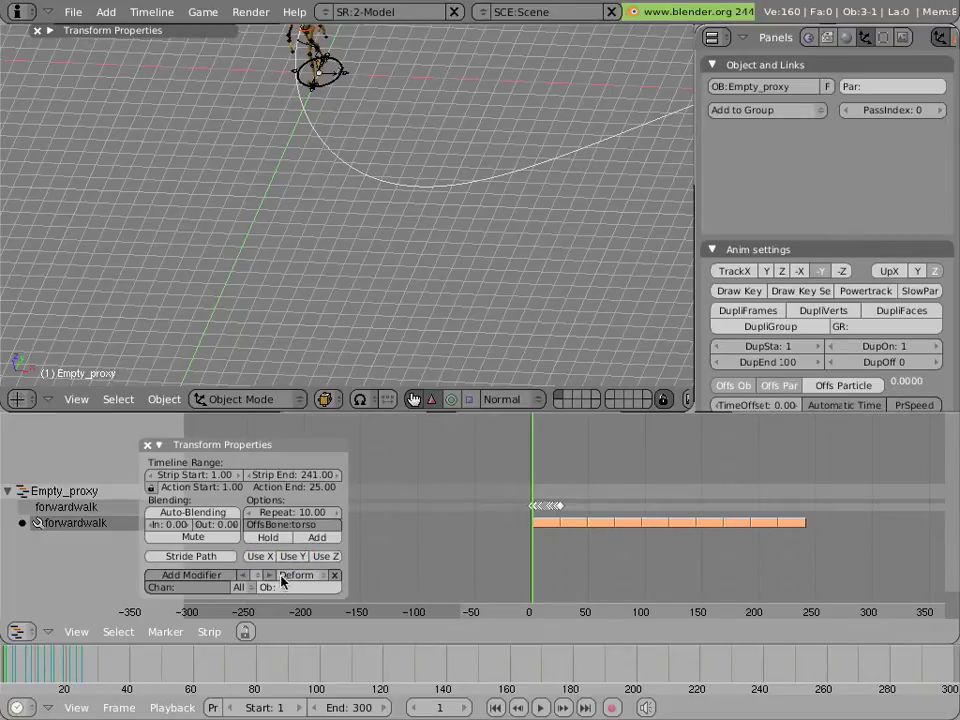
pyautogui.click(226, 576)
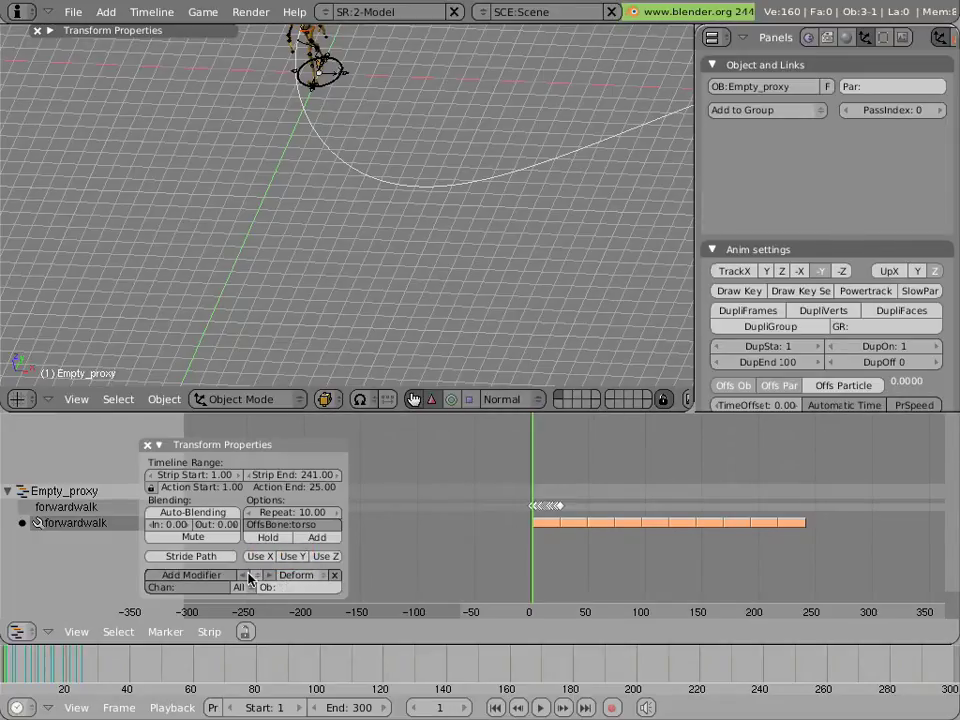
# Switch to the second Deform modifier in the strip's modifier list and set its object to Curve
pyautogui.click(256, 575)
pyautogui.click(257, 566)
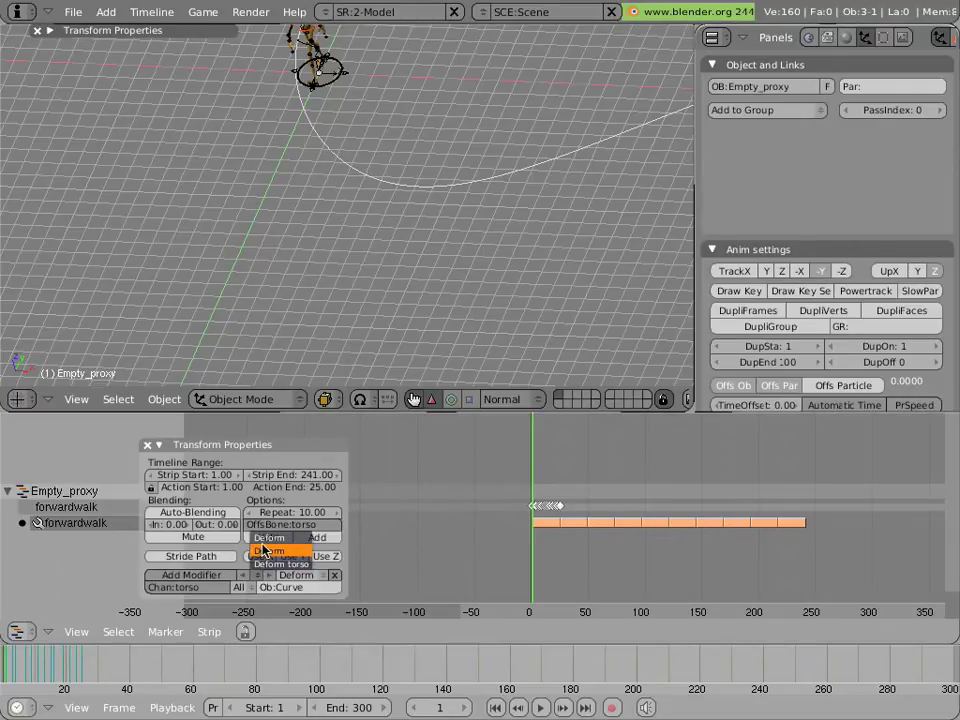
pyautogui.click(268, 551)
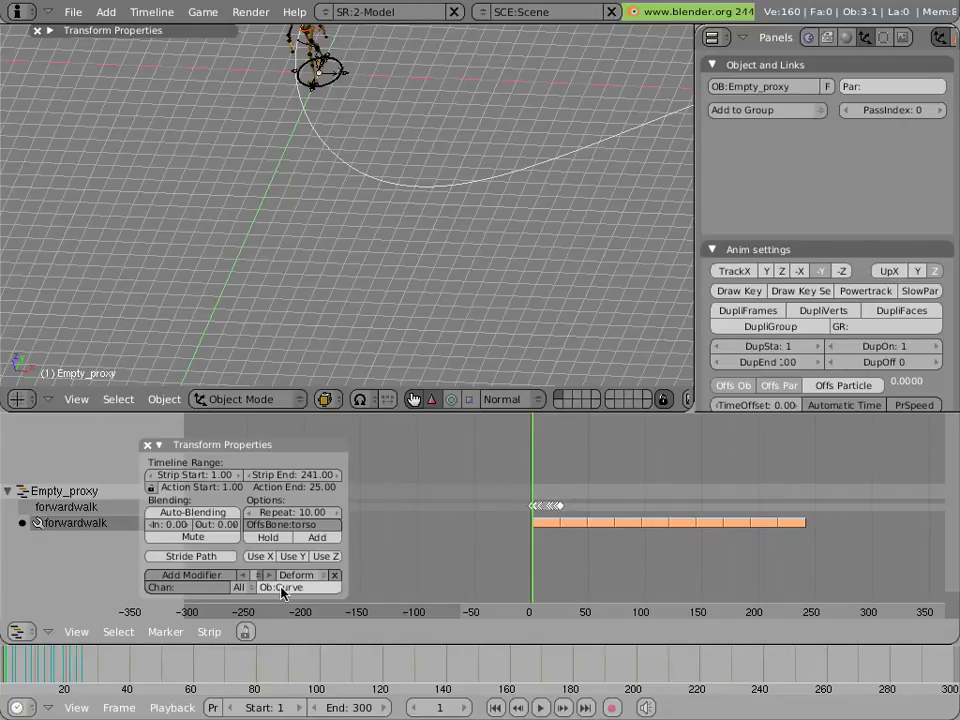
# Select the left foot bone in Pose Mode and copy its name, foot.L, into the Deform modifier's channel
pyautogui.scroll(4, 316, 210)
pyautogui.scroll(-4, 312, 210)
pyautogui.scroll(4, 335, 213)
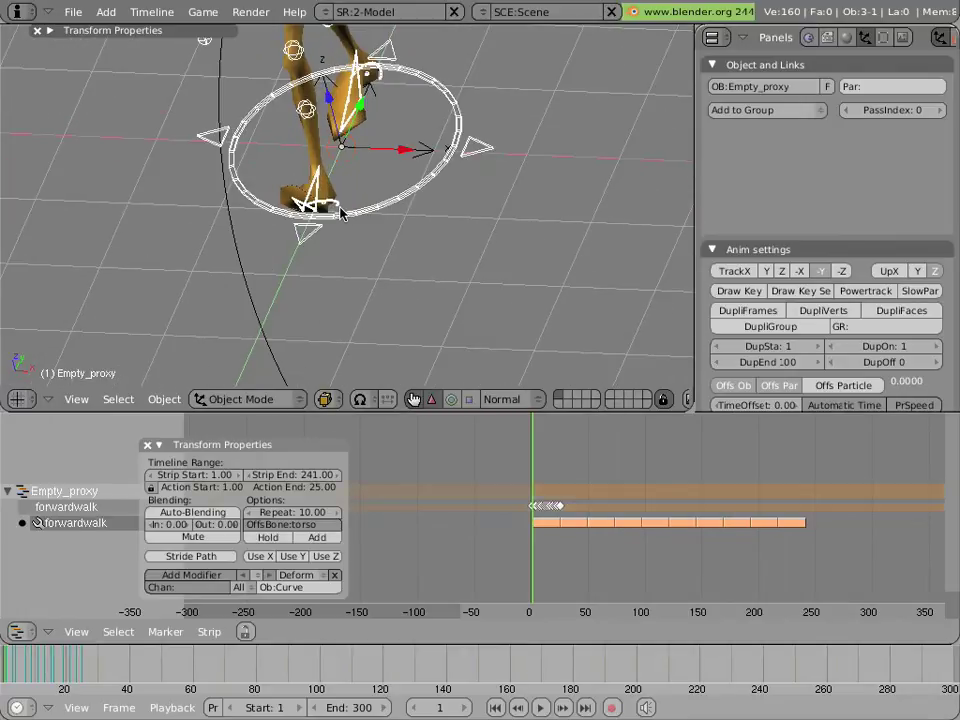
pyautogui.hotkey('ctrl', 'Tab')
pyautogui.rightClick(326, 204)
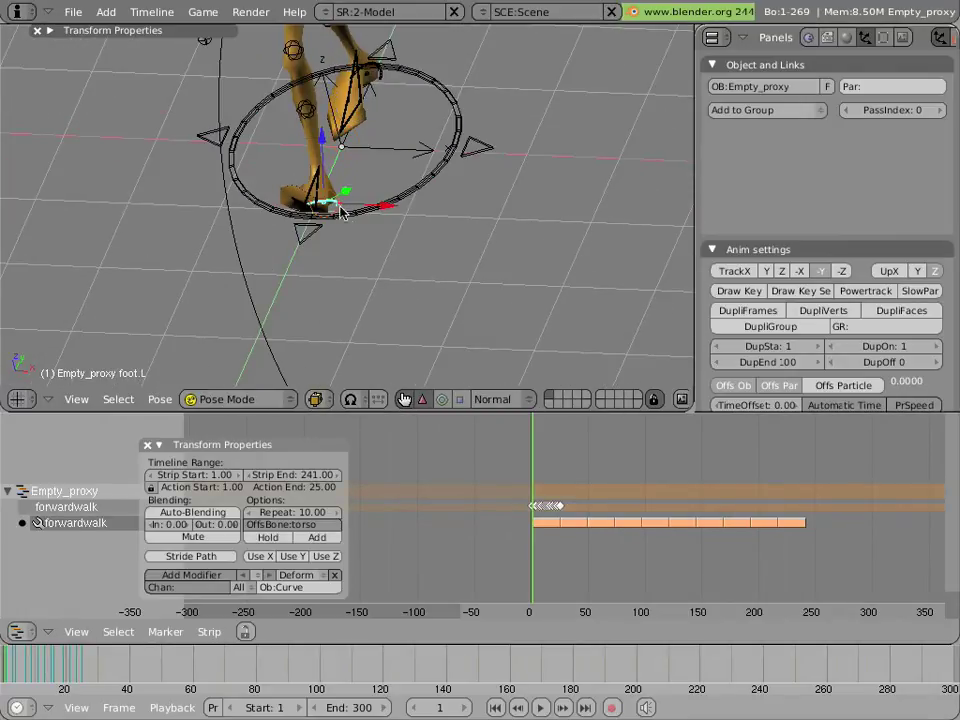
pyautogui.click(51, 31)
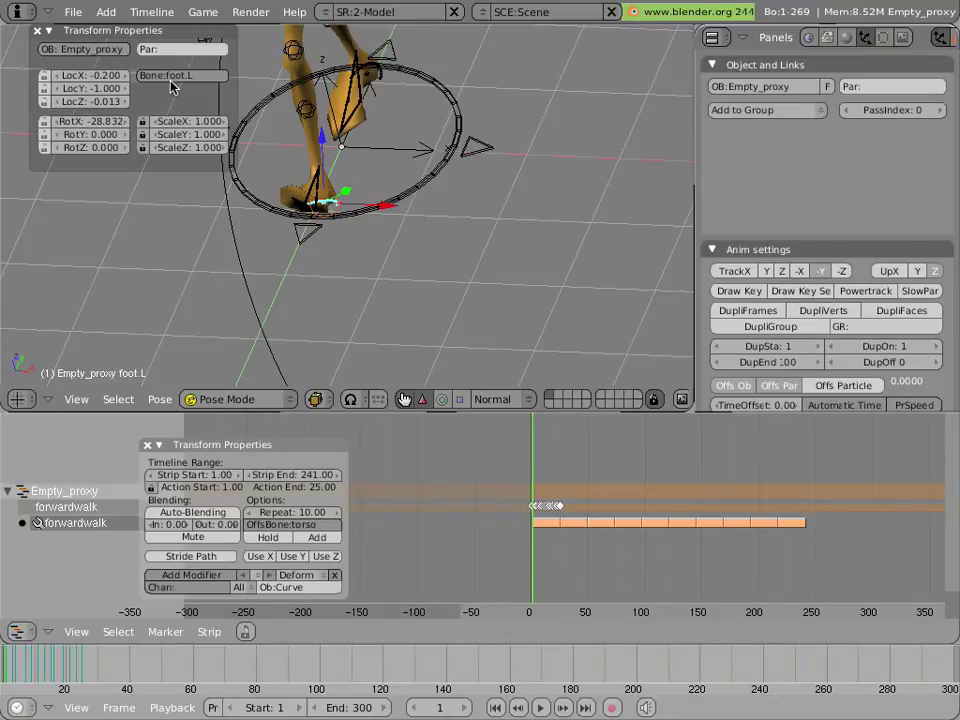
pyautogui.hotkey('ctrl', 'c')
pyautogui.press('Return')
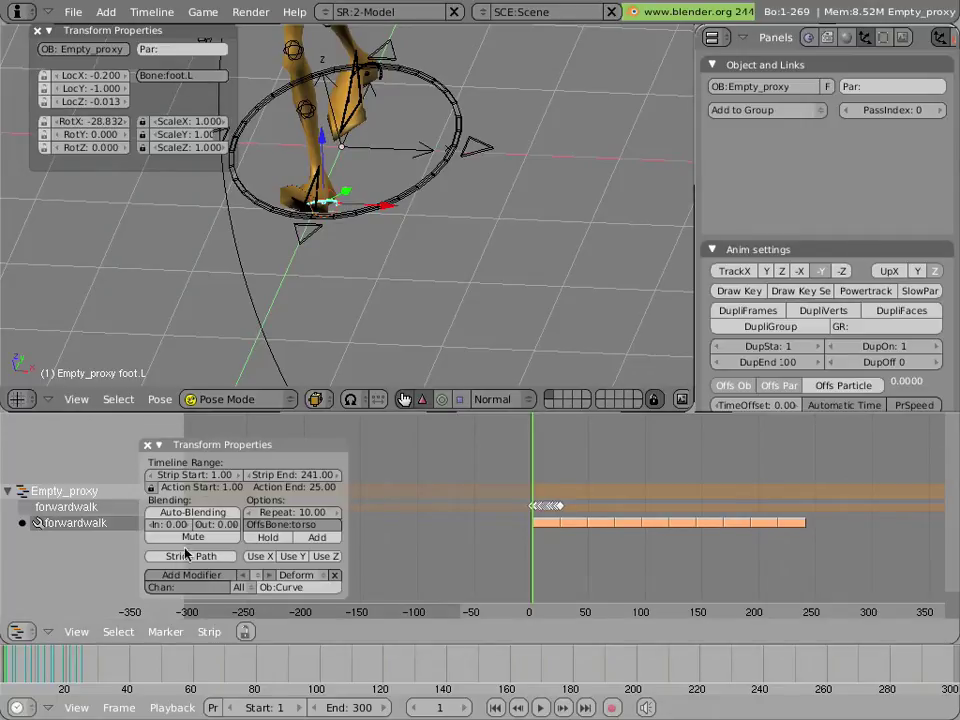
pyautogui.hotkey('ctrl', 'v')
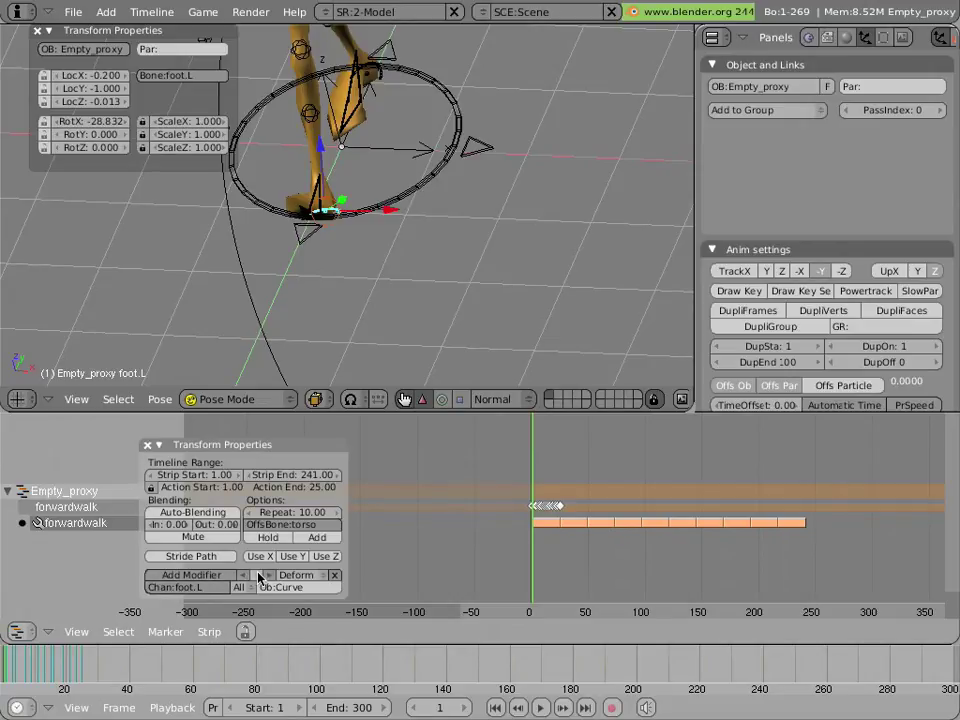
# Set up the remaining unassigned Deform modifier with Curve as its object and the right foot bone, foot.R, as its channel
pyautogui.click(257, 577)
pyautogui.click(266, 540)
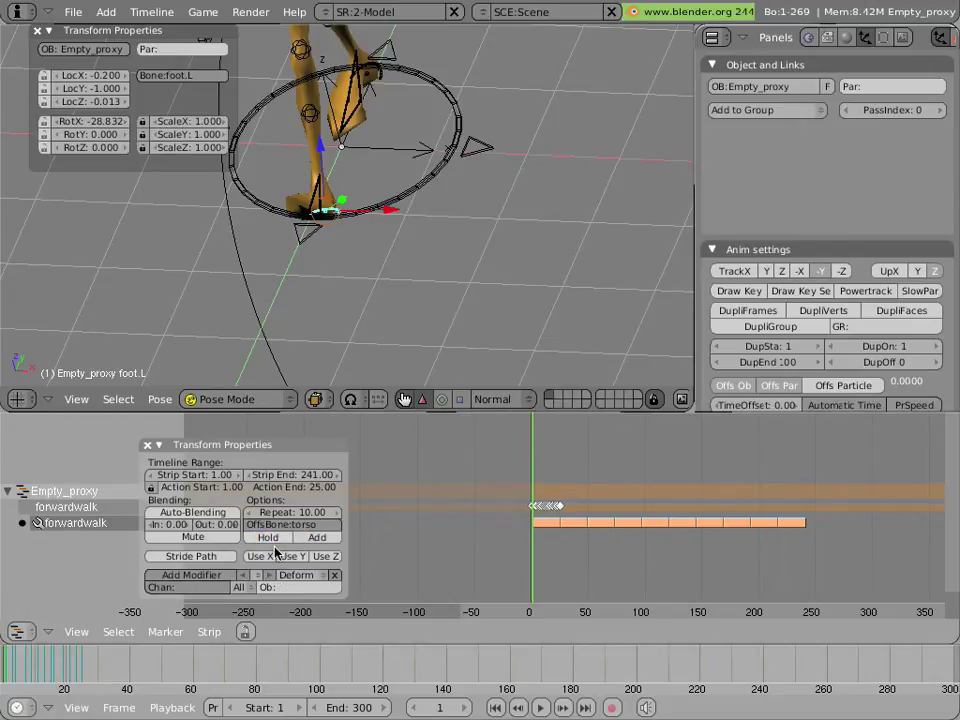
pyautogui.click(297, 588)
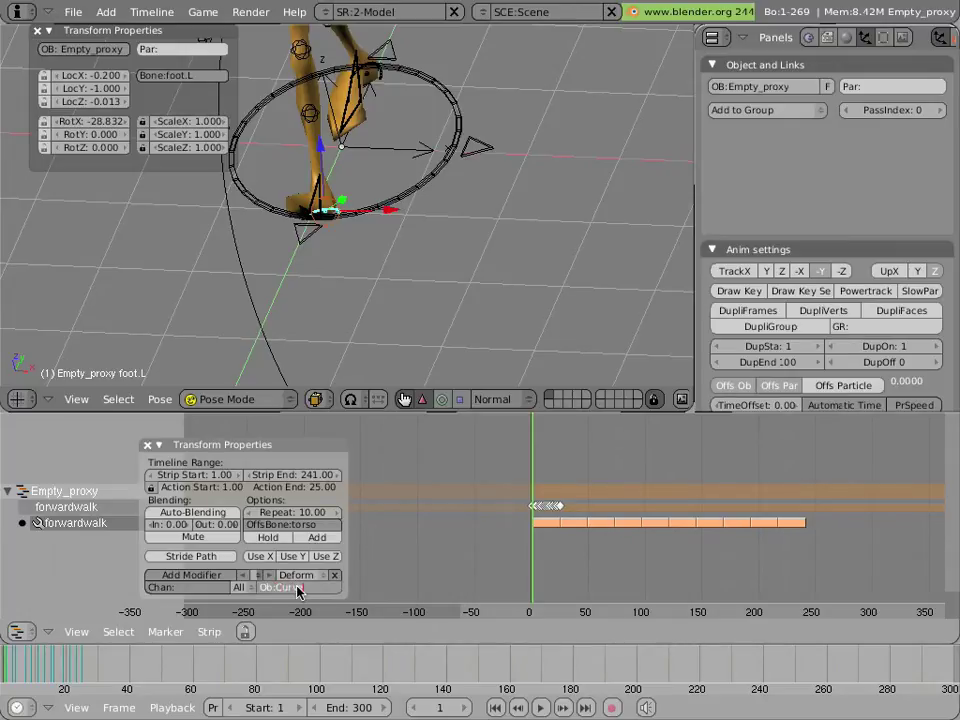
pyautogui.write('Curve')
pyautogui.press('Return')
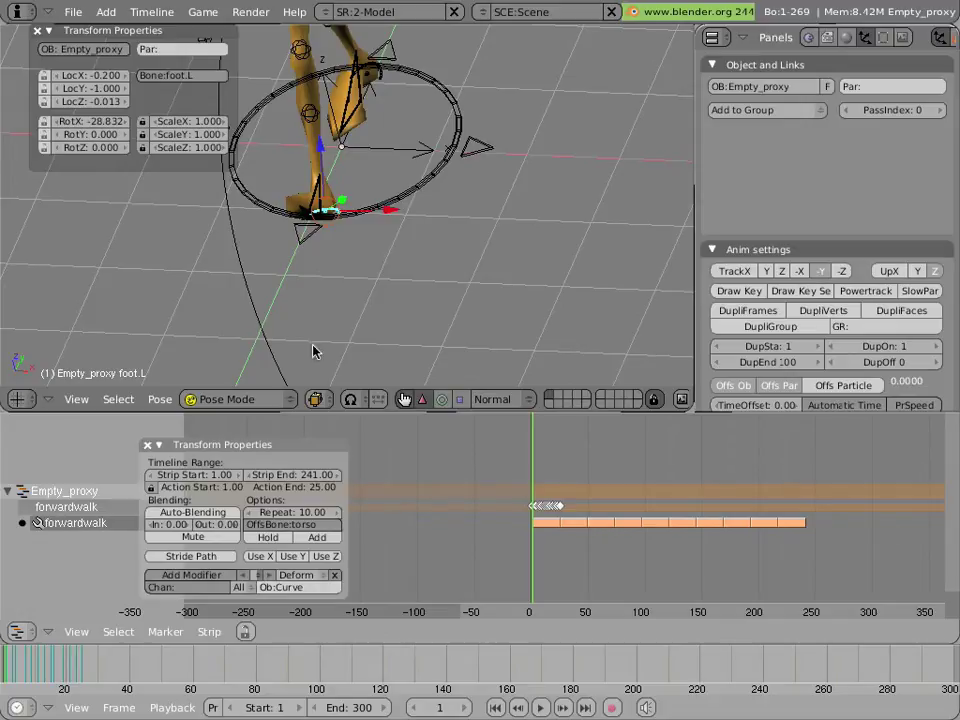
pyautogui.rightClick(389, 87)
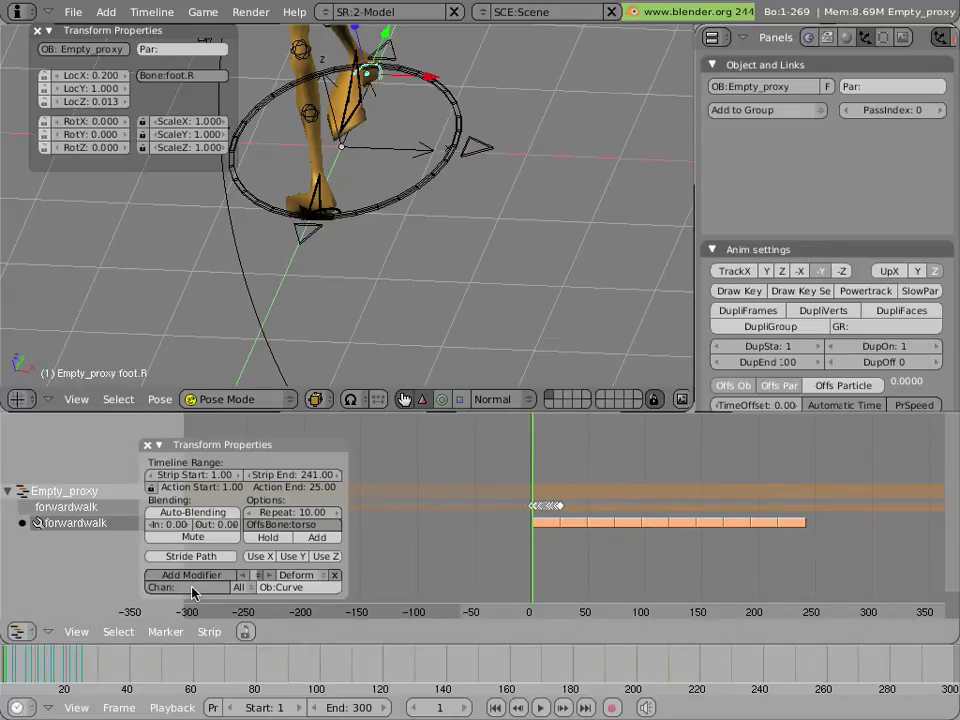
pyautogui.hotkey('ctrl', 'v')
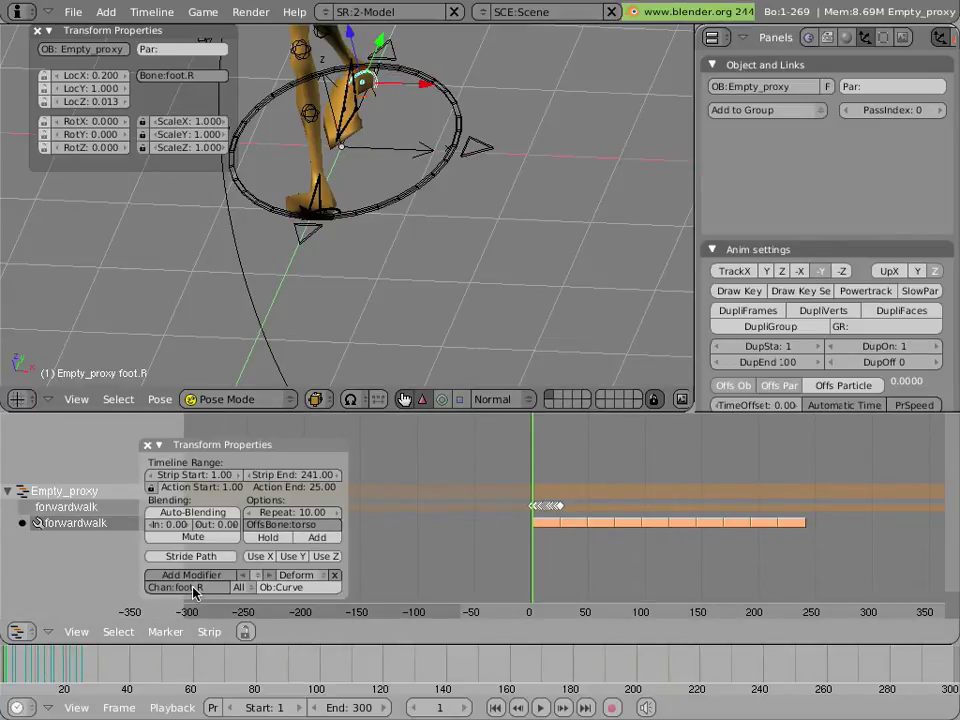
# Scrub the walk to frame 151 and examine the character's pose on the rising path up close in front view
pyautogui.moveTo(533, 553)
pyautogui.mouseDown()
pyautogui.moveTo(620, 562)
pyautogui.moveTo(542, 560)
pyautogui.mouseUp()
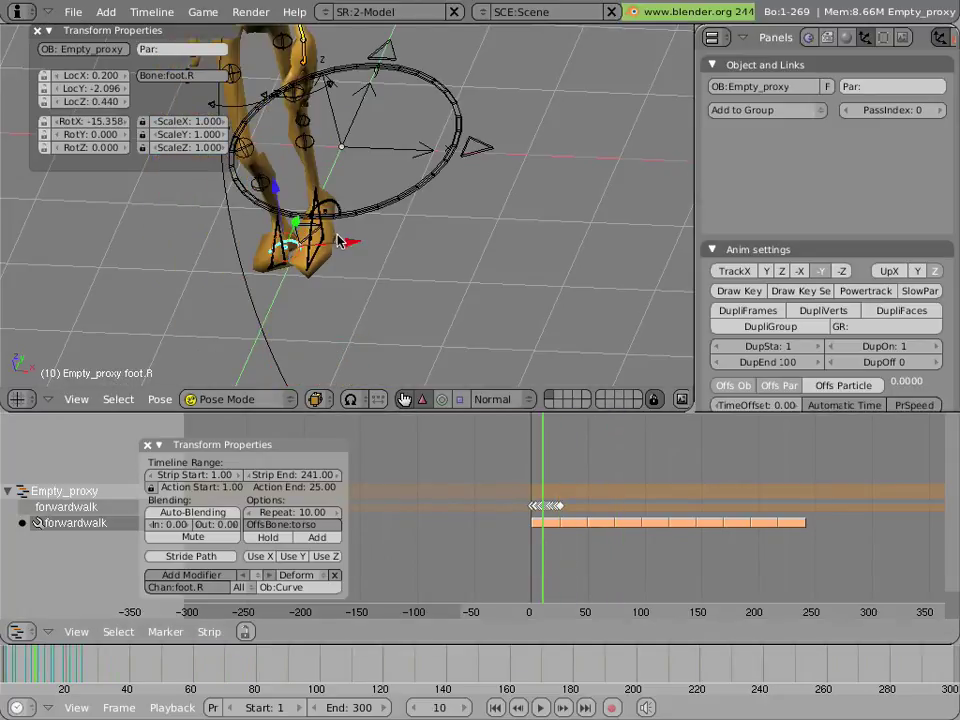
pyautogui.scroll(-4, 250, 178)
pyautogui.moveTo(303, 319); pyautogui.dragTo(396, 297, button='middle')
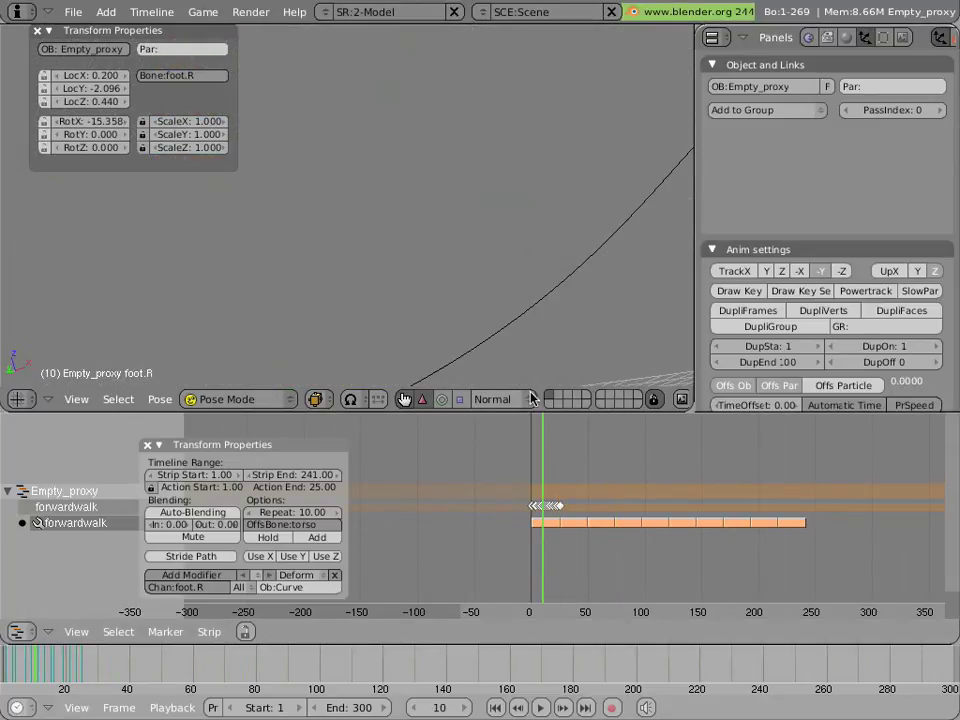
pyautogui.scroll(-2, 410, 293)
pyautogui.press('KP_7')
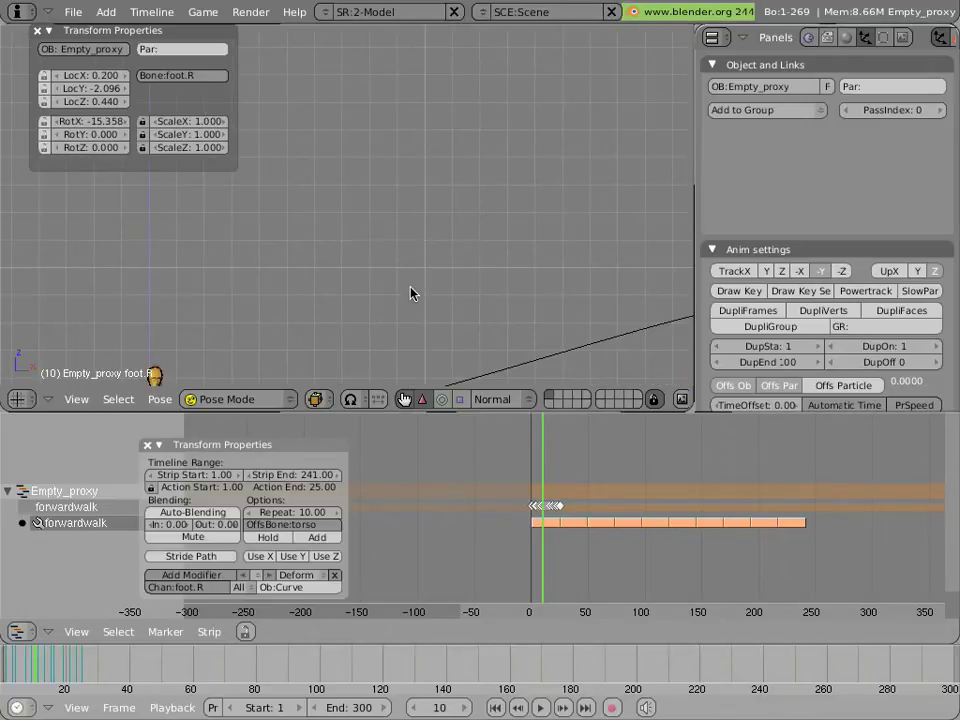
pyautogui.press('KP_1')
pyautogui.moveTo(563, 467); pyautogui.dragTo(513, 446)
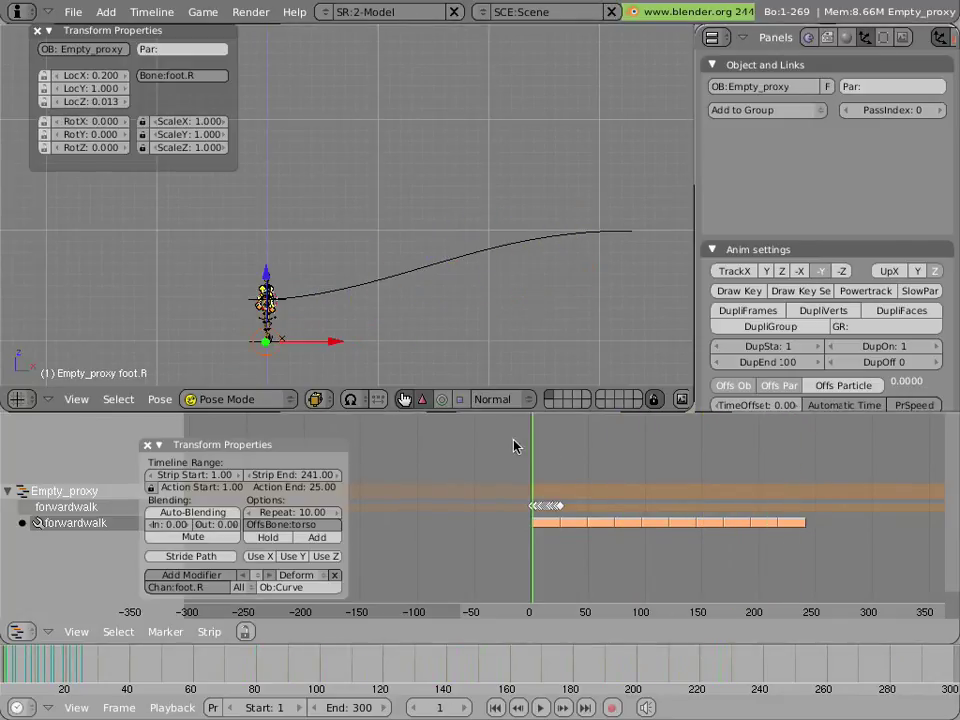
pyautogui.moveTo(572, 450); pyautogui.dragTo(707, 446)
pyautogui.scroll(3, 484, 305)
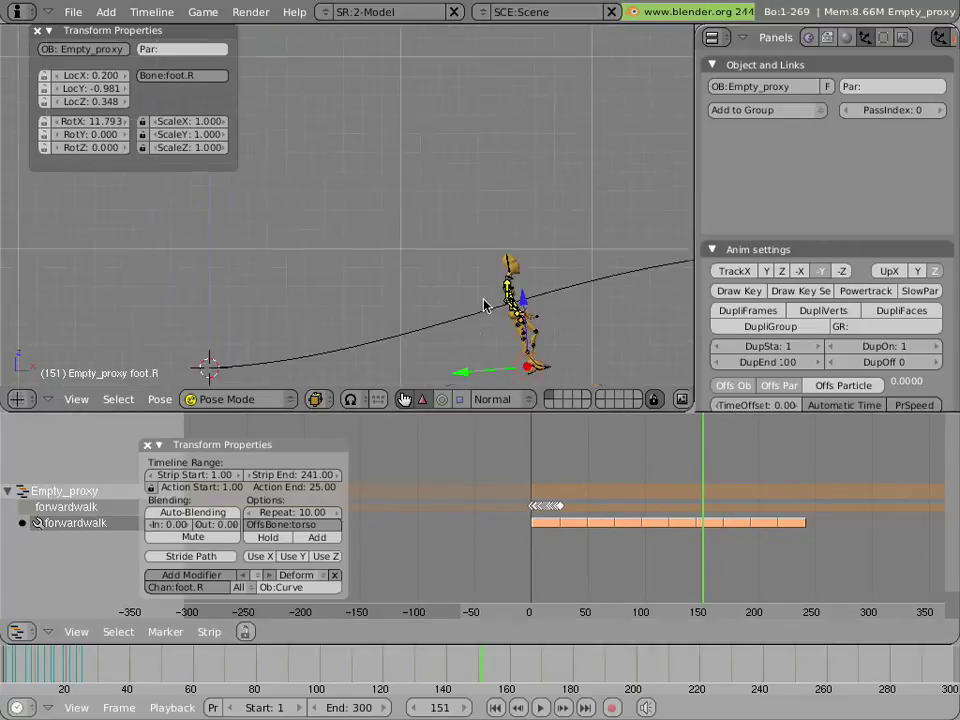
pyautogui.scroll(2, 484, 305)
pyautogui.keyDown('shift'); pyautogui.moveTo(484, 305); pyautogui.dragTo(287, 145, button='middle'); pyautogui.keyUp('shift')
pyautogui.scroll(1, 416, 202)
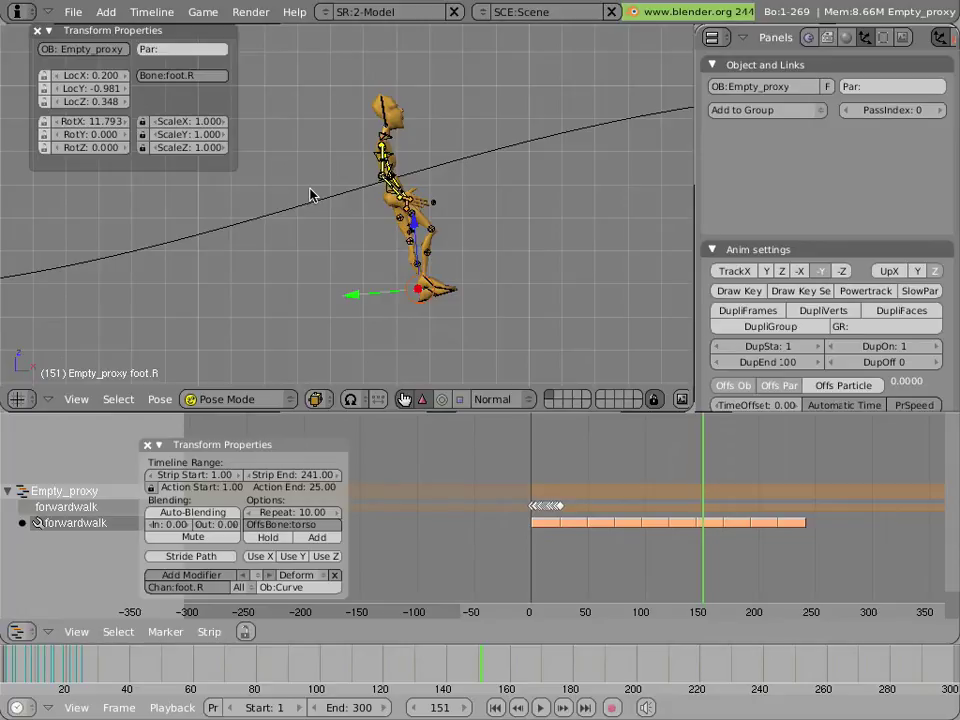
# Limit the torso Deform modifier's rotation axes to XY and advance to frame 152 to update the pose
pyautogui.click(259, 577)
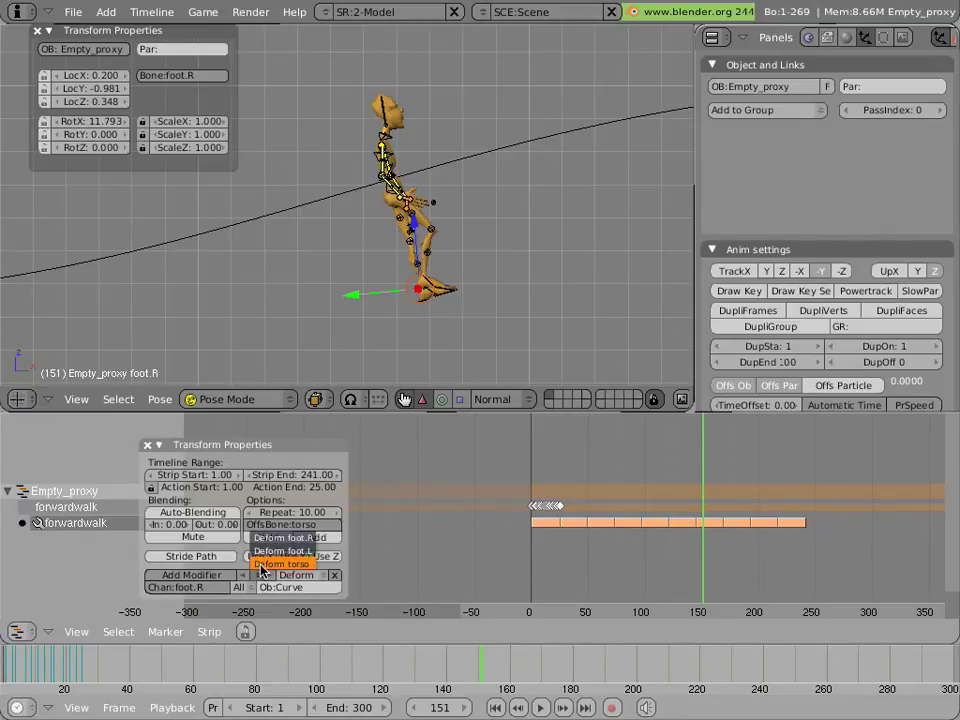
pyautogui.click(261, 565)
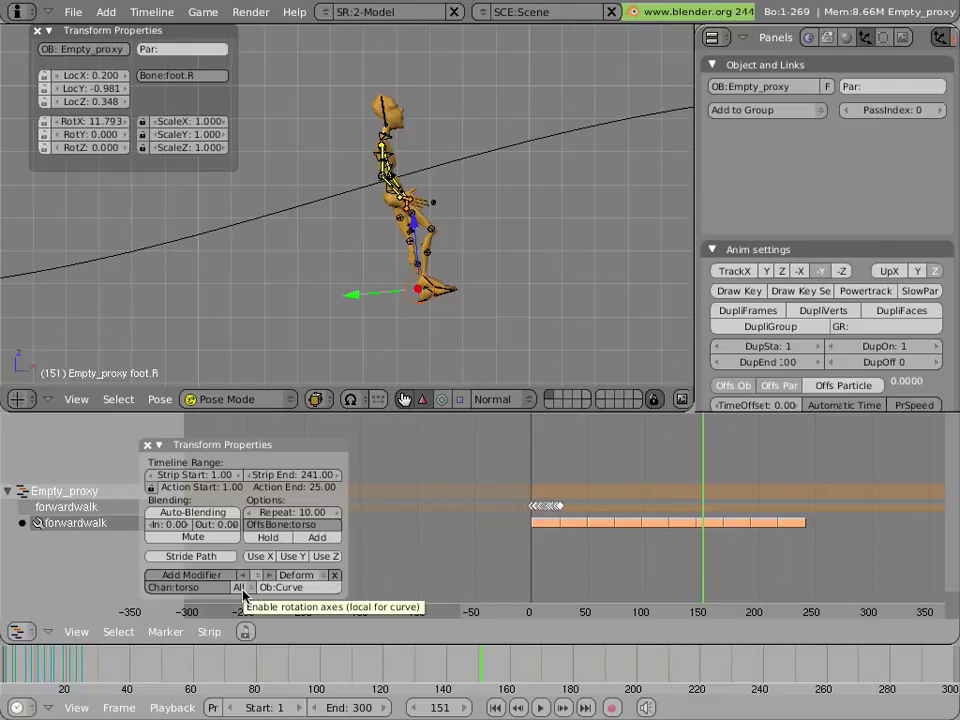
pyautogui.click(239, 587)
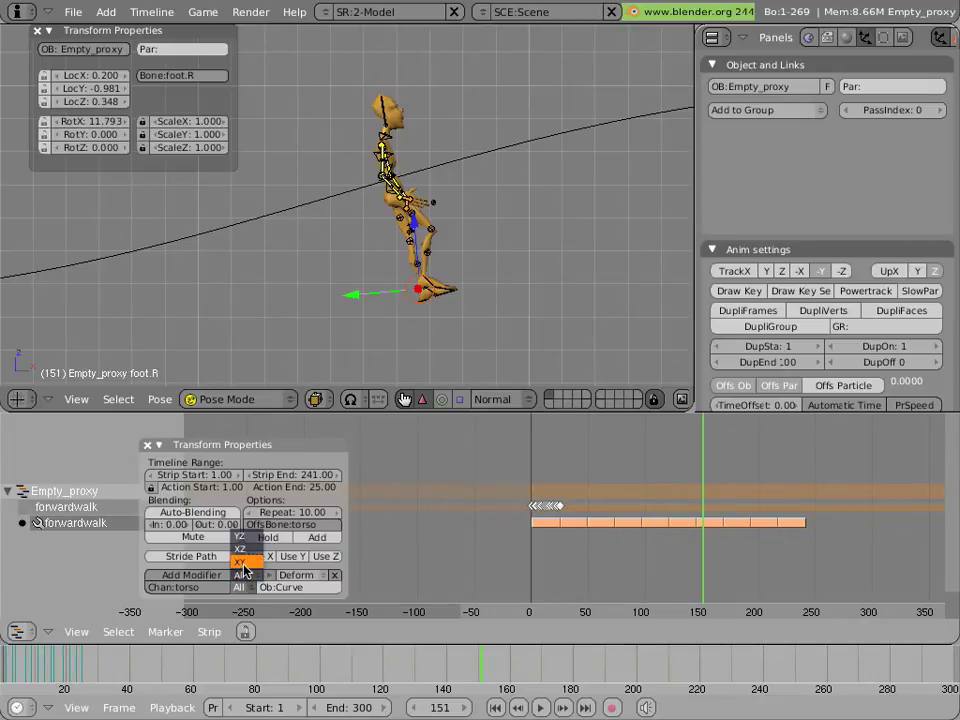
pyautogui.click(243, 564)
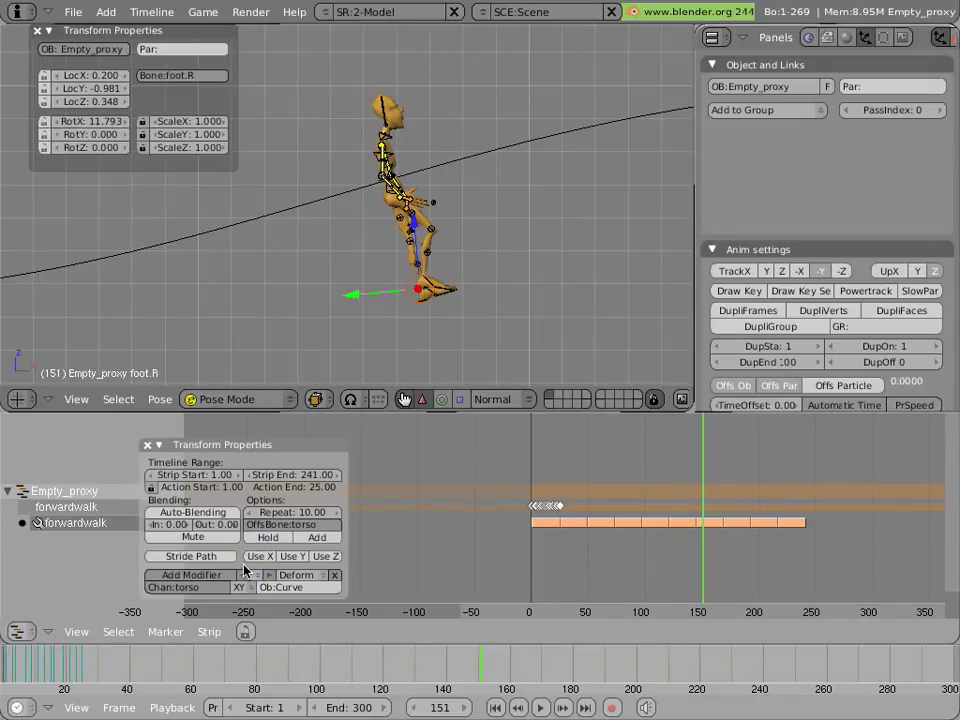
pyautogui.press('Right')
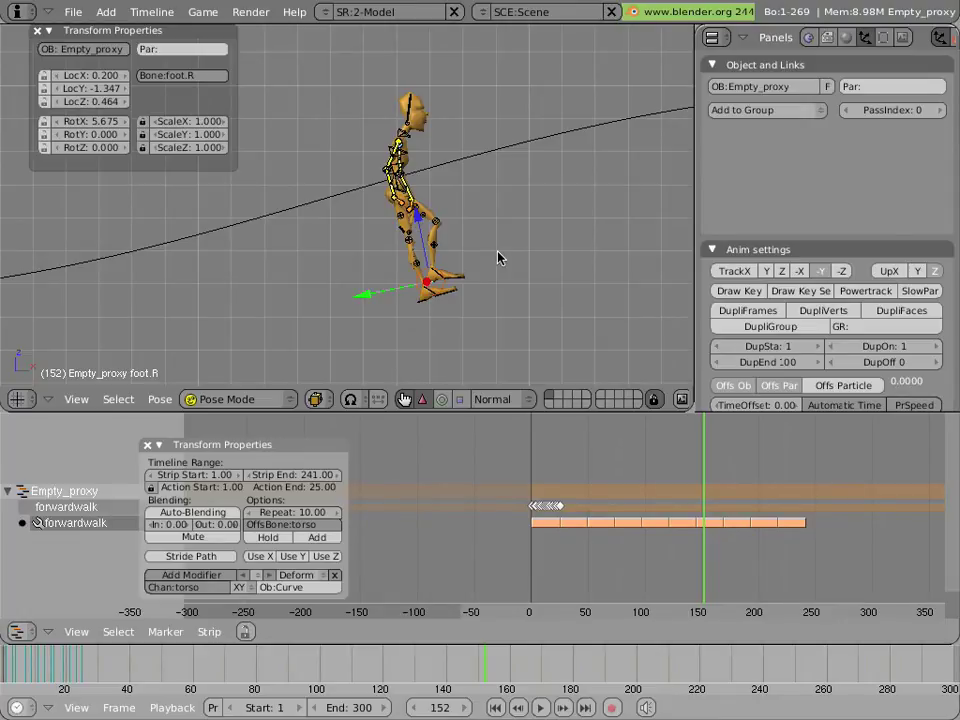
# Duplicate the path curve and lower the copy about 3.7 units along Z to the character's feet
pyautogui.rightClick(485, 153)
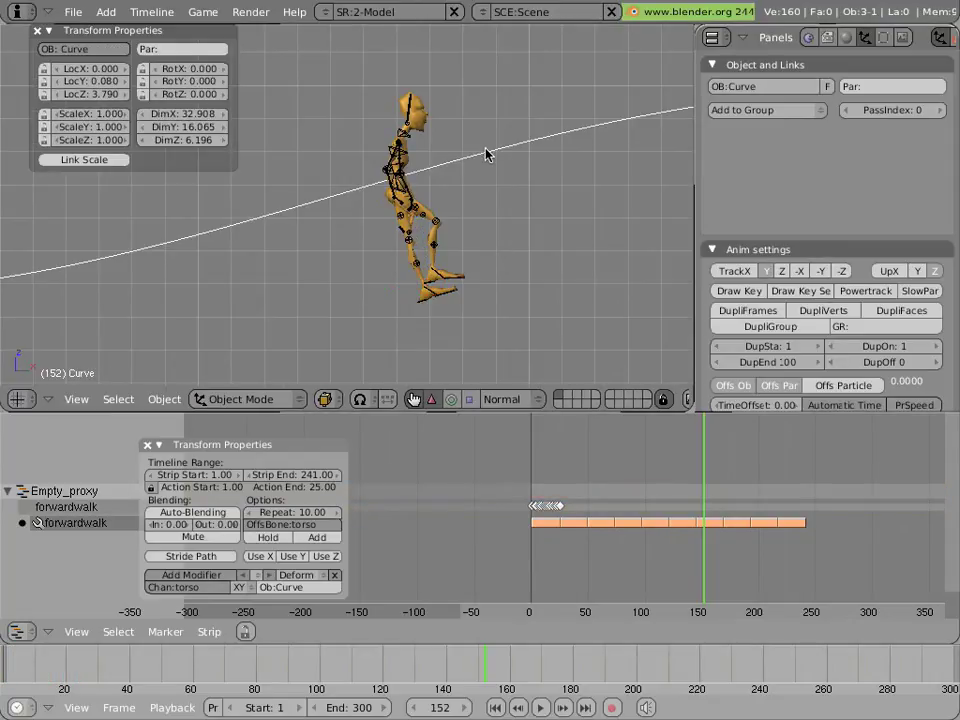
pyautogui.hotkey('shift', 'd')
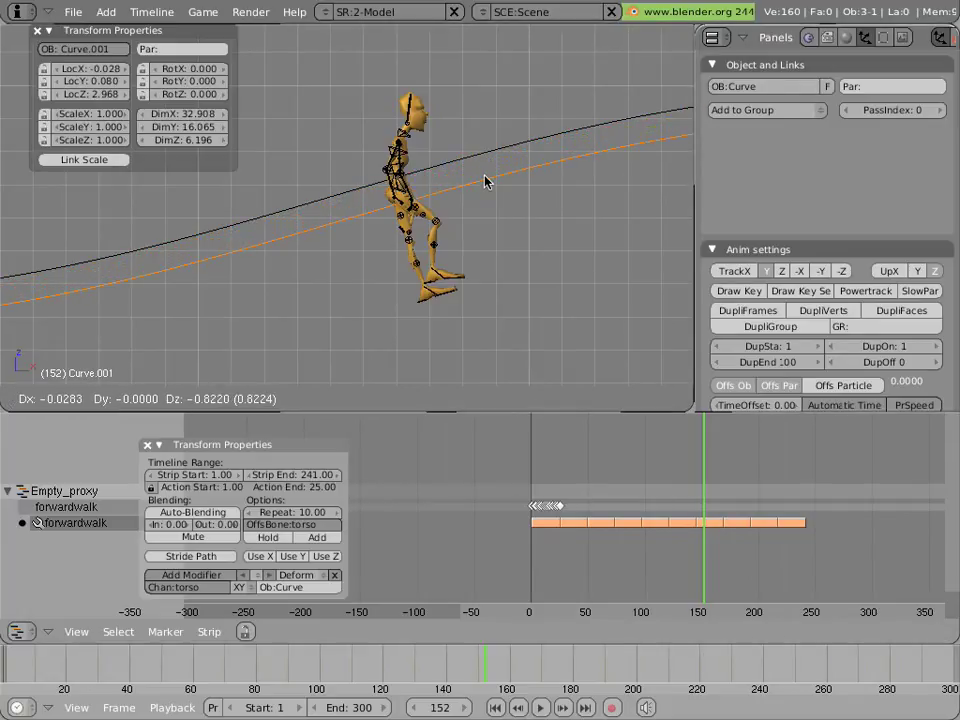
pyautogui.press('z')
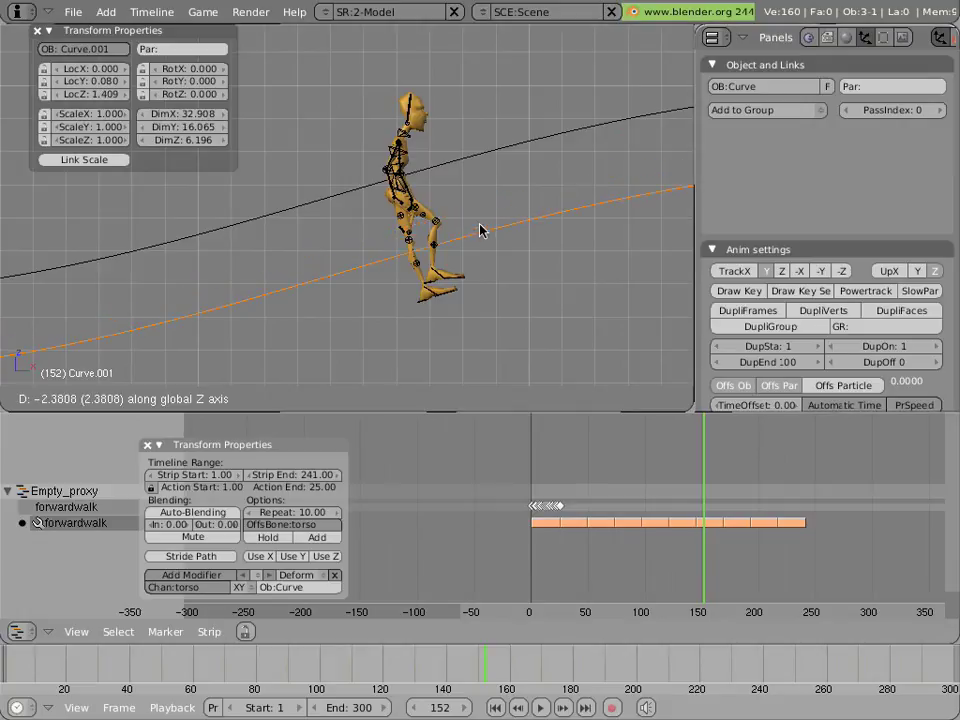
pyautogui.click(478, 277)
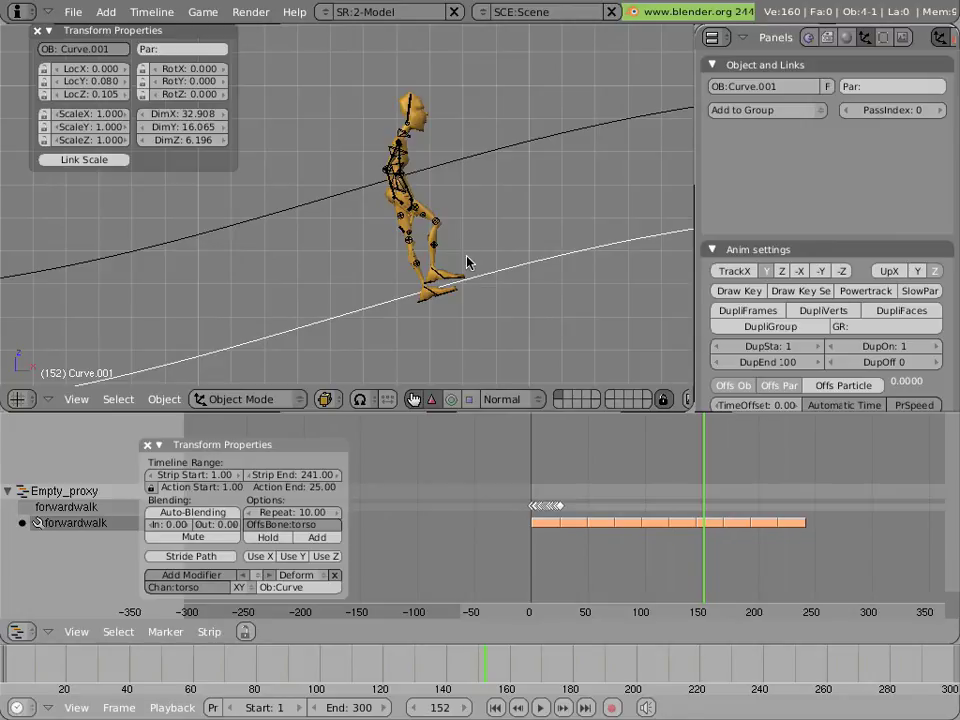
# Rename the lowered path copy as footcurve
pyautogui.click(99, 49)
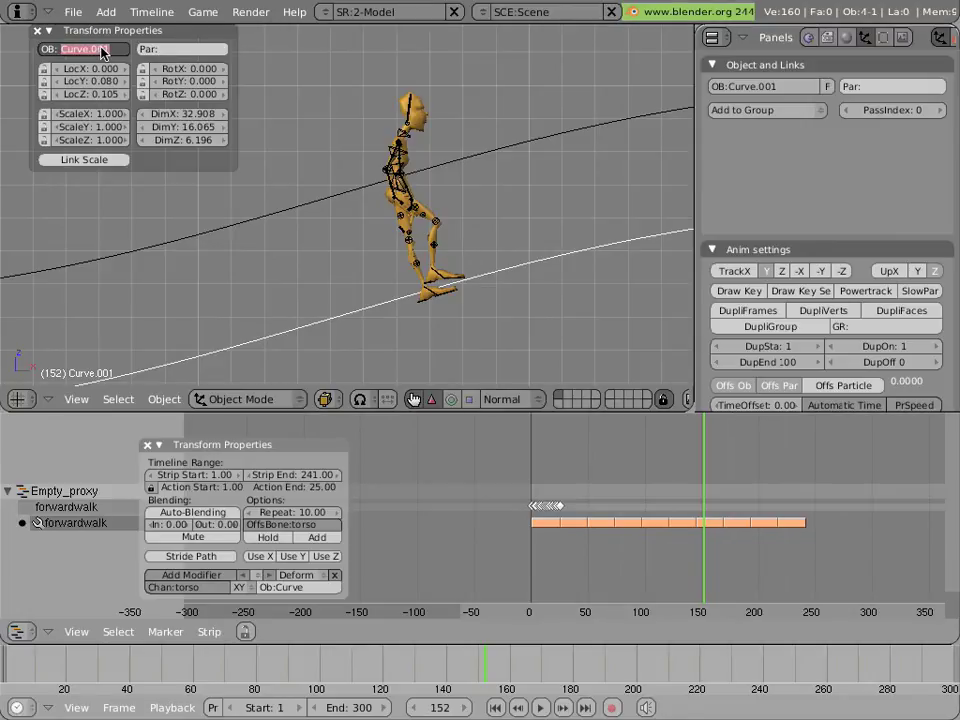
pyautogui.write('footcurve')
pyautogui.press('Return')
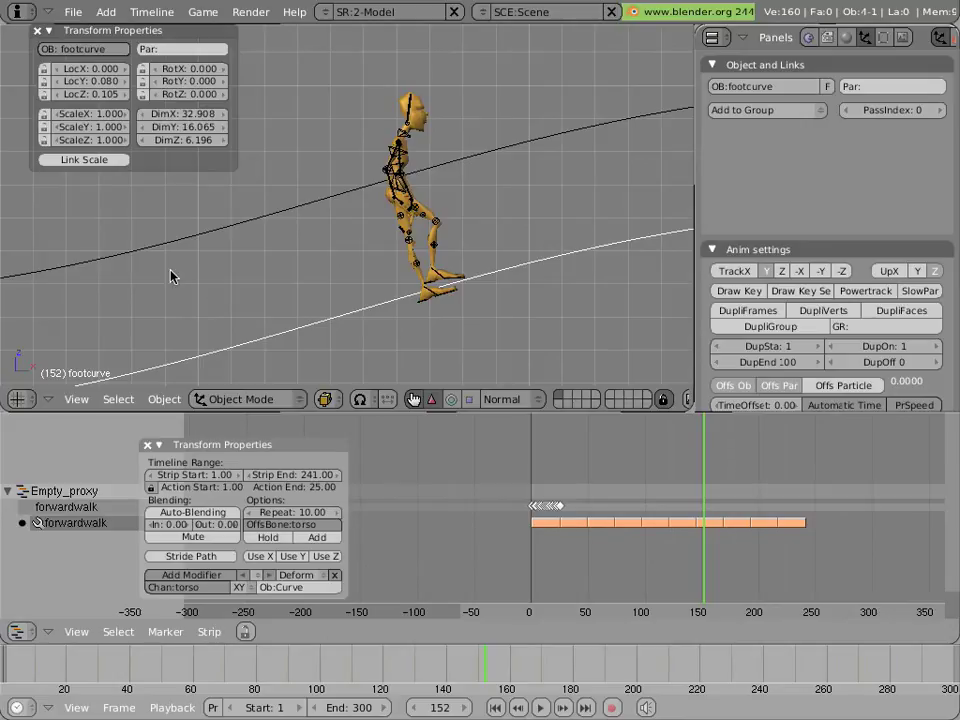
# Set the left foot bone's Deform modifier, foot.L, to use footcurve as its object
pyautogui.click(222, 589)
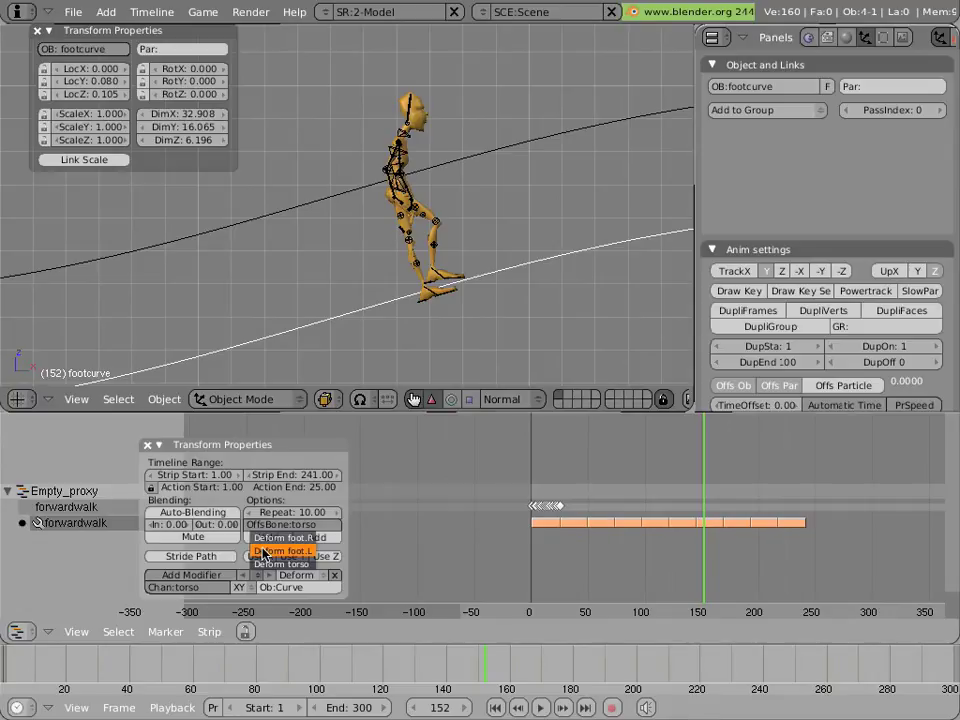
pyautogui.click(263, 551)
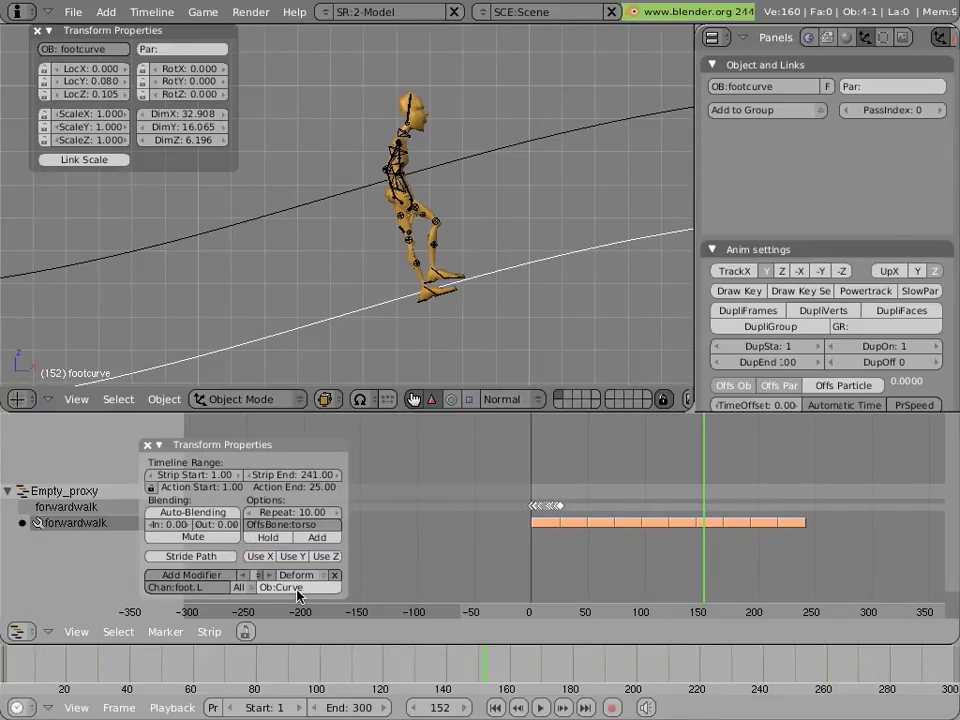
pyautogui.click(262, 586)
# Set the right foot bone's Deform modifier, foot.R, to use footcurve as its object
pyautogui.click(275, 524)
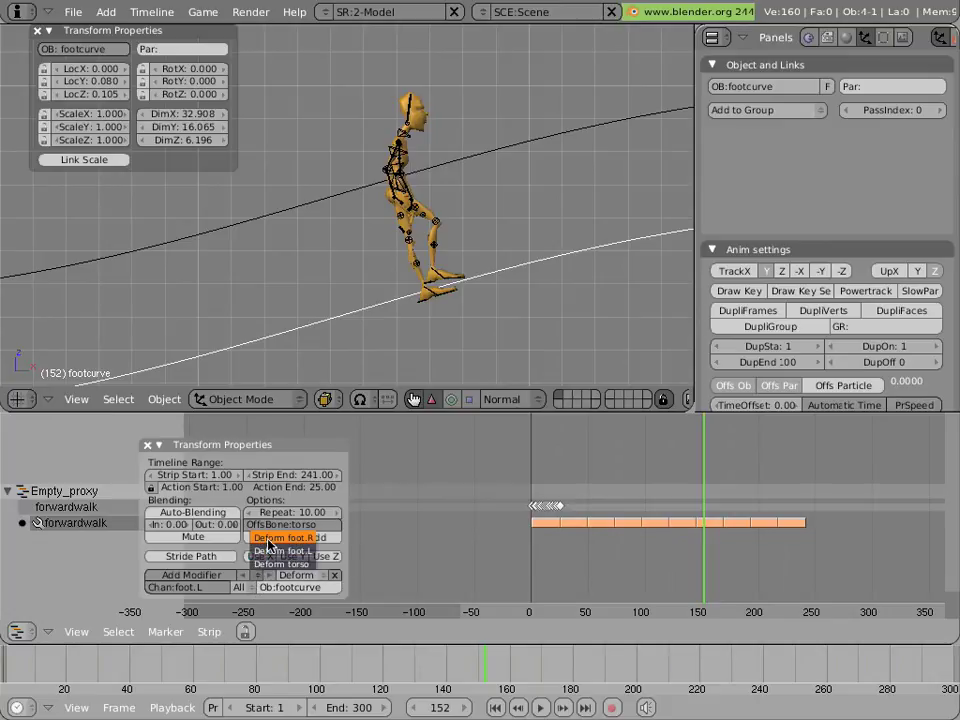
pyautogui.click(268, 538)
pyautogui.click(297, 587)
pyautogui.write('footcurve')
pyautogui.press('Return')
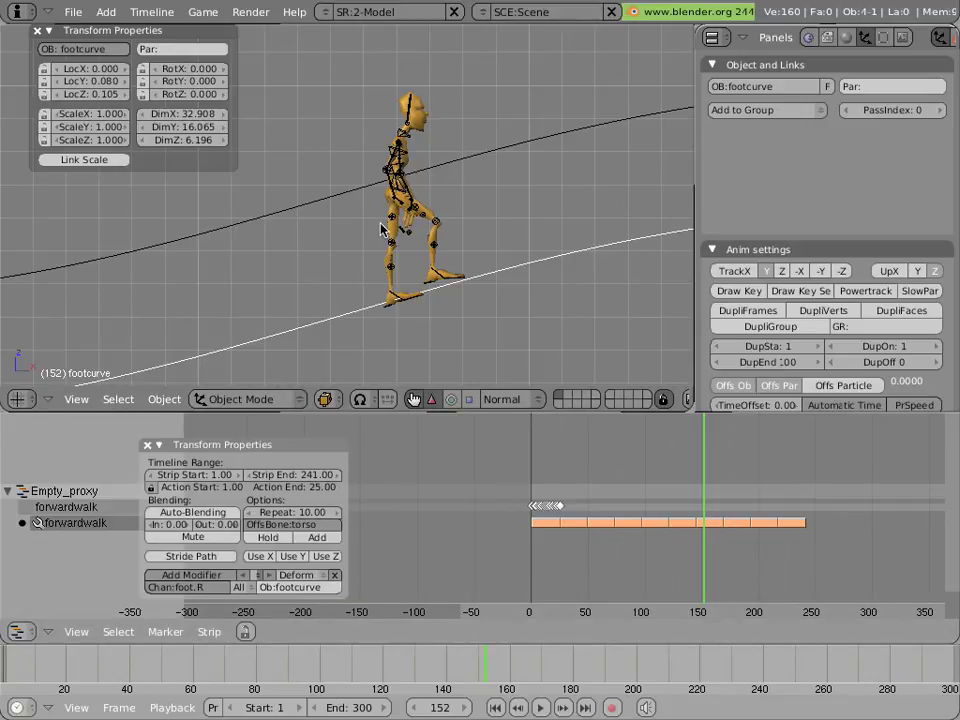
# Step frame by frame back and forth between frames 152 and 167 to check how the feet meet the rising path
pyautogui.press('Right')
pyautogui.press('Left')
pyautogui.press('Left')
pyautogui.press('Right')
pyautogui.press('Right')
pyautogui.press('Right')
pyautogui.press('Right')
pyautogui.press('Right')
pyautogui.press('Right')
pyautogui.press('Right')
pyautogui.press('Right')
pyautogui.press('Right')
pyautogui.press('Right')
pyautogui.press('Right')
pyautogui.press('Right')
pyautogui.press('Right')
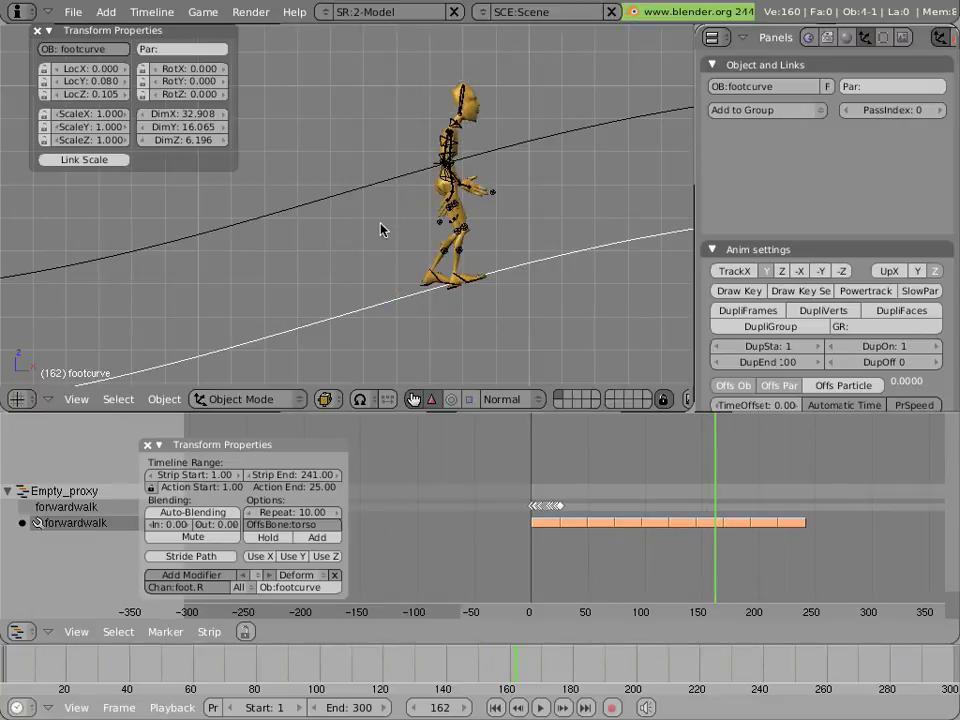
pyautogui.press('Left')
pyautogui.press('Left')
pyautogui.press('Left')
pyautogui.press('Left')
pyautogui.press('Left')
pyautogui.press('Left')
pyautogui.press('Left')
pyautogui.press('Right')
pyautogui.press('Right')
pyautogui.press('Right')
pyautogui.press('Right')
pyautogui.press('Right')
pyautogui.press('Right')
pyautogui.press('Right')
pyautogui.press('Right')
pyautogui.press('Right')
pyautogui.press('Right')
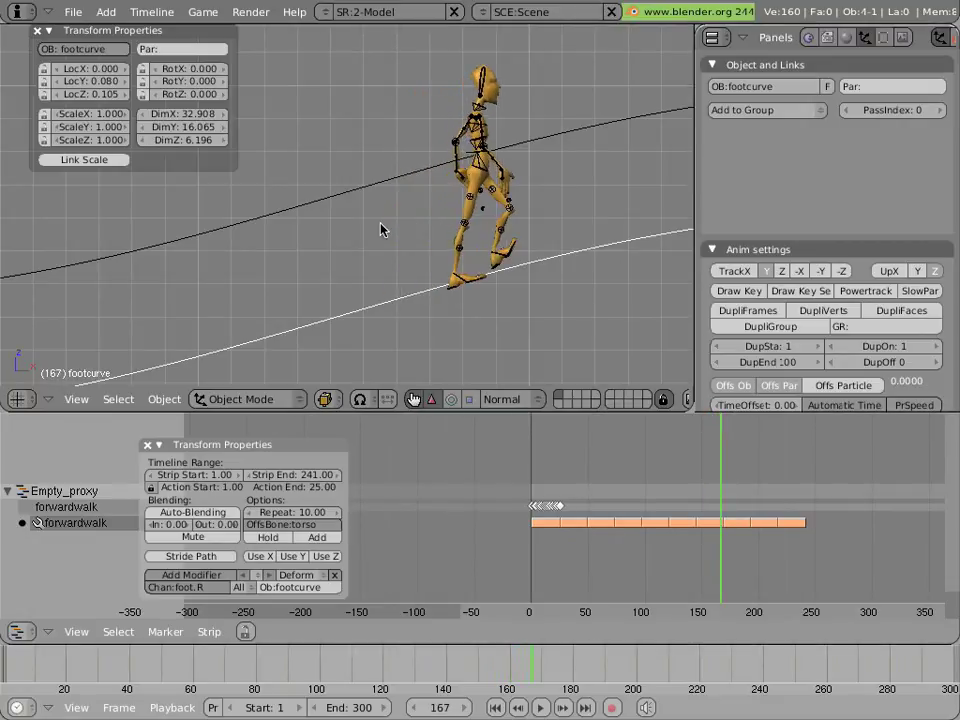
# Jump through the walk in ten-frame increments to review it, ending at frame 1
pyautogui.press('Down')
pyautogui.press('Down')
pyautogui.press('Down')
pyautogui.press('Down')
pyautogui.press('Down')
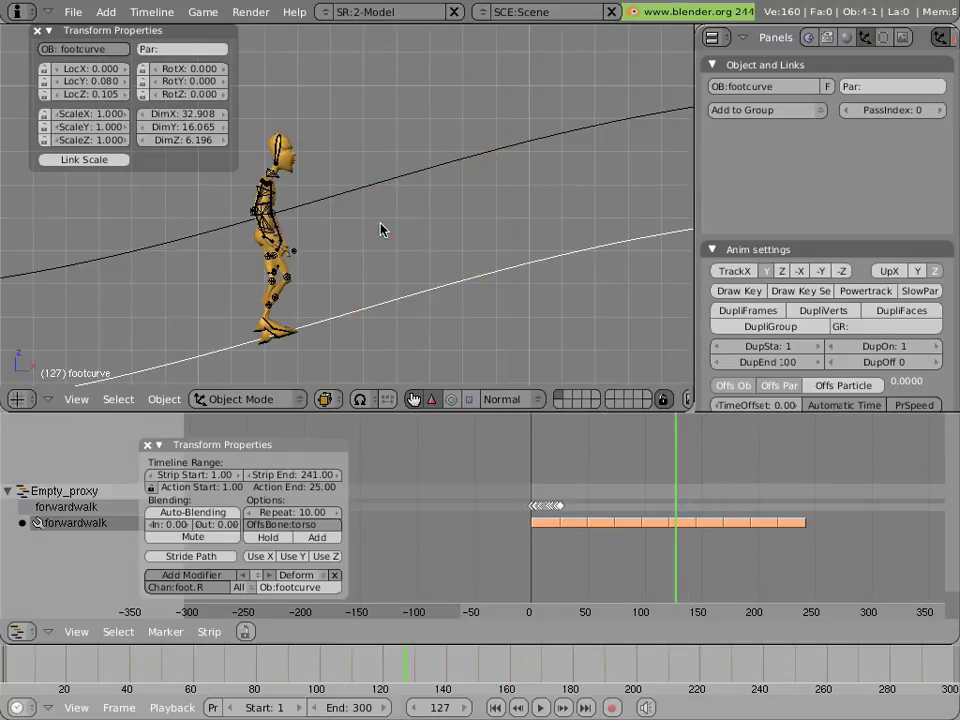
pyautogui.press('Up')
pyautogui.press('Up')
pyautogui.press('Up')
pyautogui.press('Down')
pyautogui.press('Down')
pyautogui.press('Down')
pyautogui.press('Down')
pyautogui.press('Down')
pyautogui.press('Down')
pyautogui.press('Down')
pyautogui.press('Down')
pyautogui.press('Down')
pyautogui.press('Down')
pyautogui.press('Down')
pyautogui.press('Down')
pyautogui.press('Down')
pyautogui.press('Down')
pyautogui.press('Down')
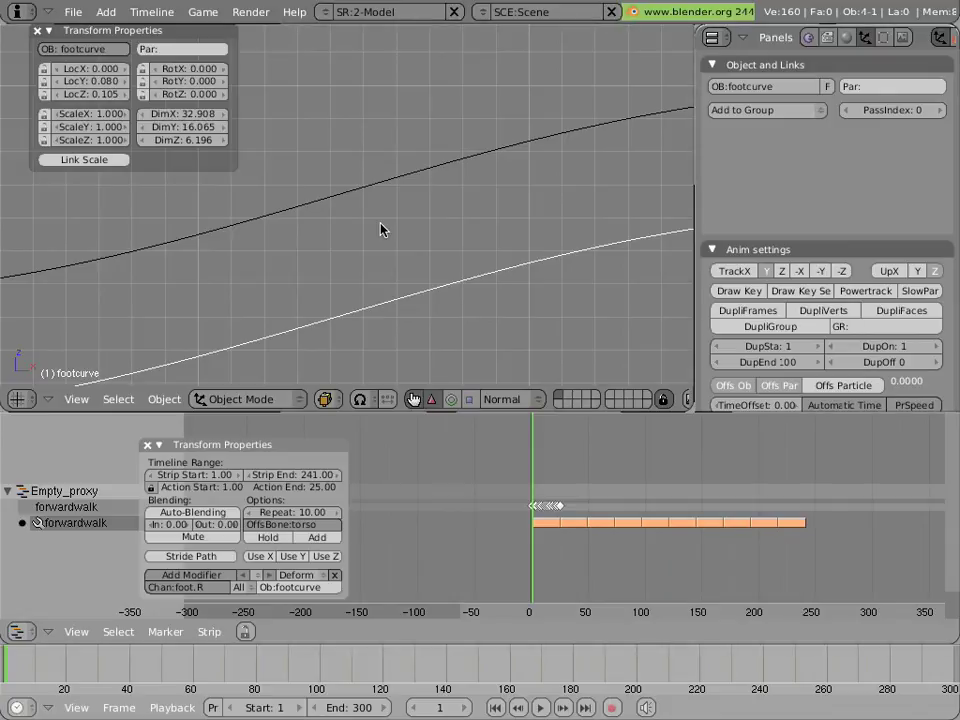
# Play the walk along both curves in side view, then scrub to frame 241 to check the end of the strip
pyautogui.scroll(-3, 321, 205)
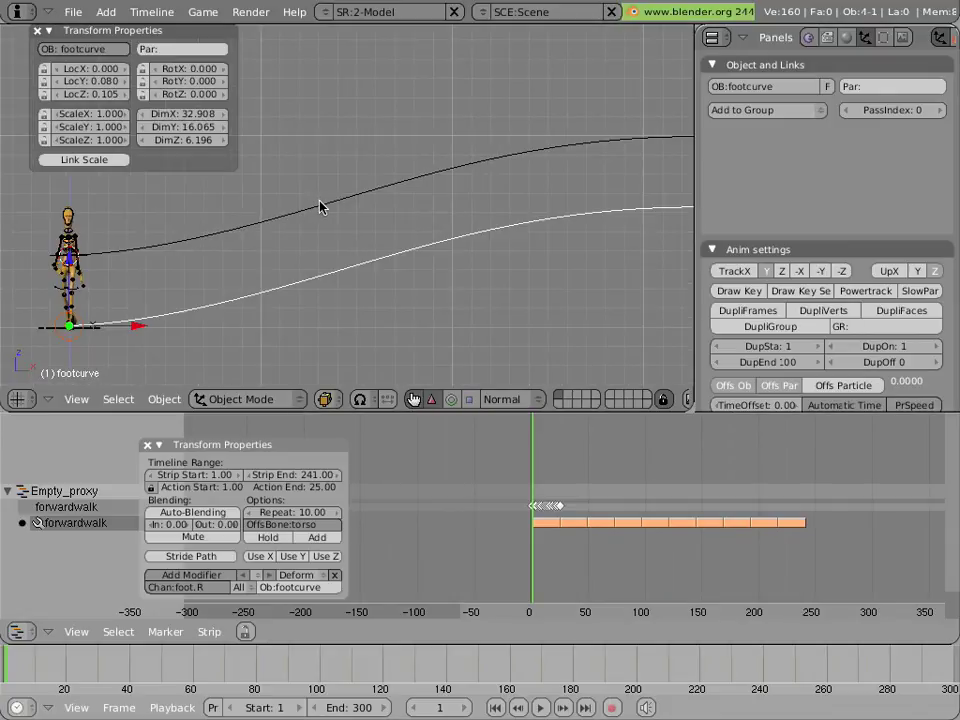
pyautogui.press('KP_3')
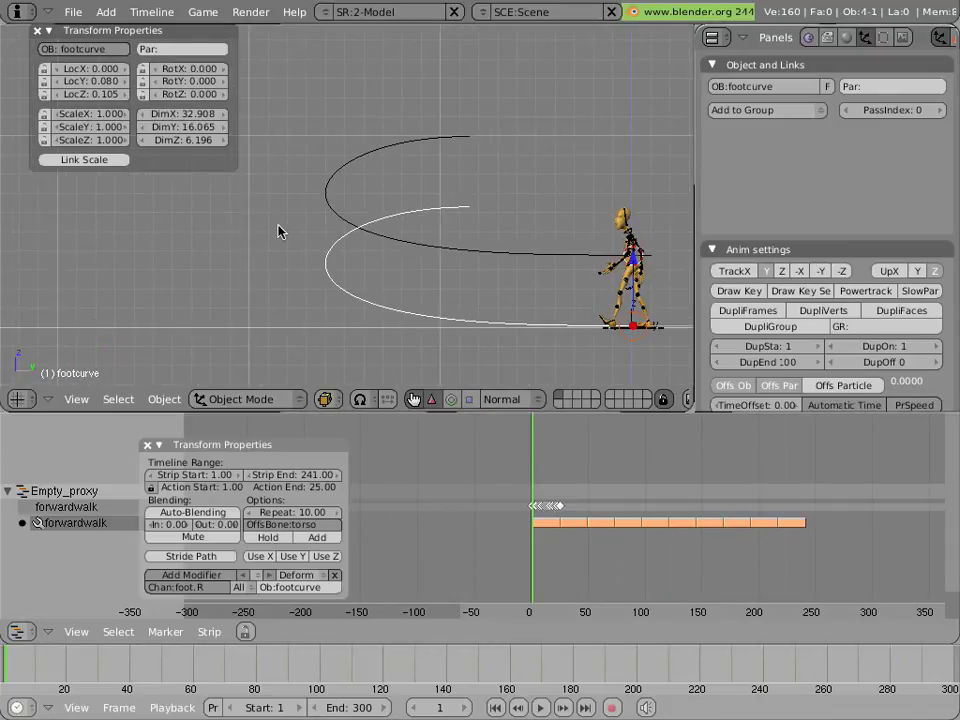
pyautogui.scroll(3, 305, 206)
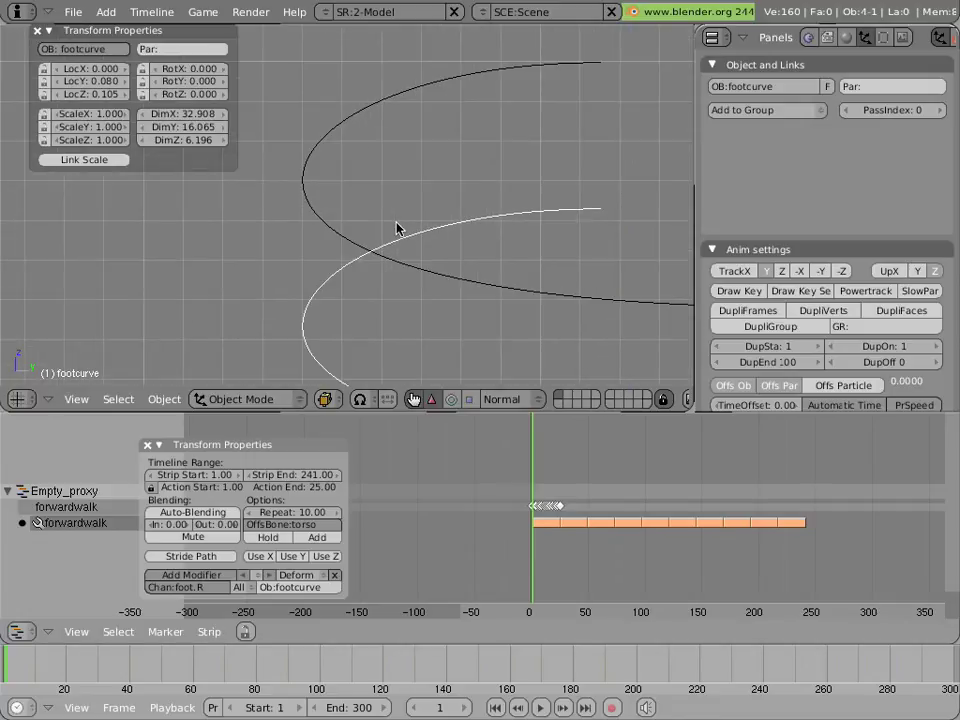
pyautogui.moveTo(397, 229); pyautogui.dragTo(328, 271, button='middle')
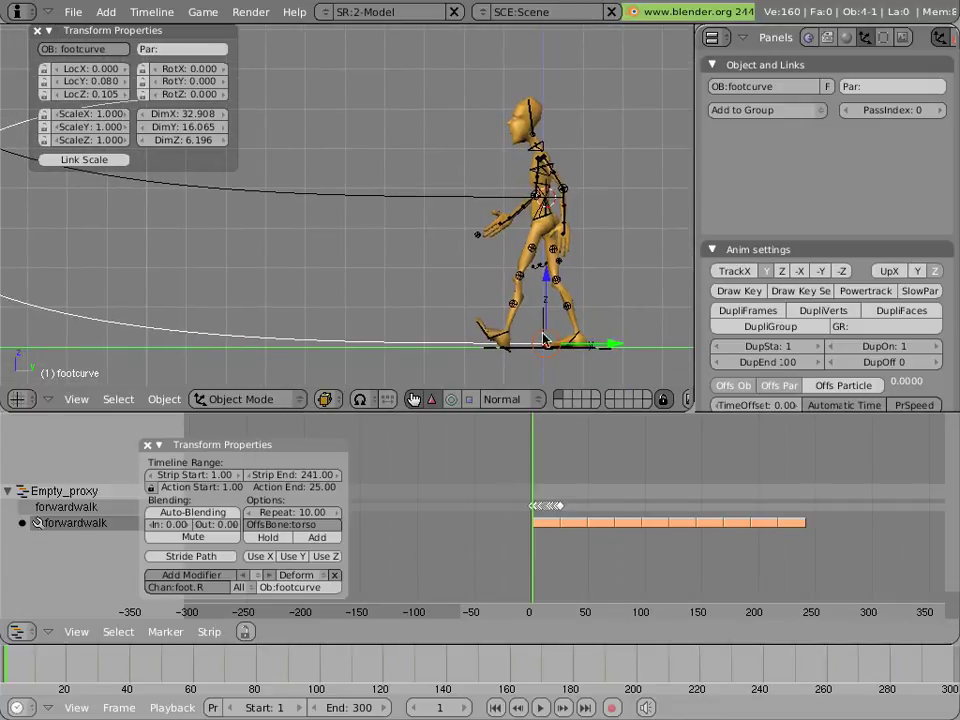
pyautogui.hotkey('alt', 'a')
pyautogui.press('Escape')
pyautogui.hotkey('alt', 'a')
pyautogui.moveTo(260, 250); pyautogui.dragTo(305, 280, button='middle')
pyautogui.moveTo(621, 450); pyautogui.dragTo(806, 484)
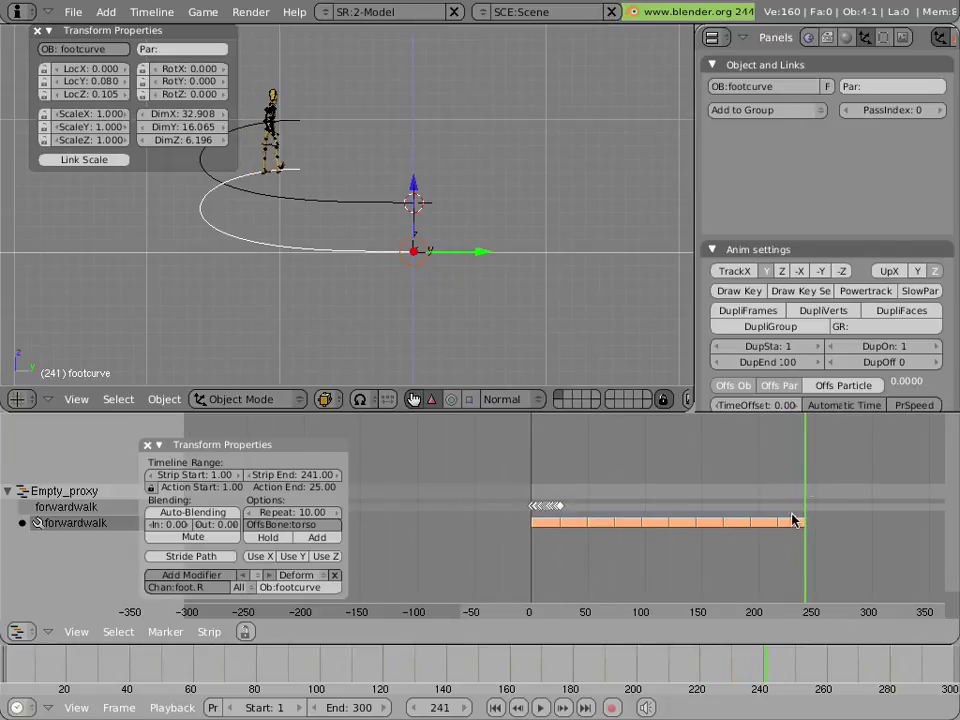
# Turn on Hold for the forwardwalk action strip and scrub from beyond its end back to frame 143
pyautogui.rightClick(788, 522)
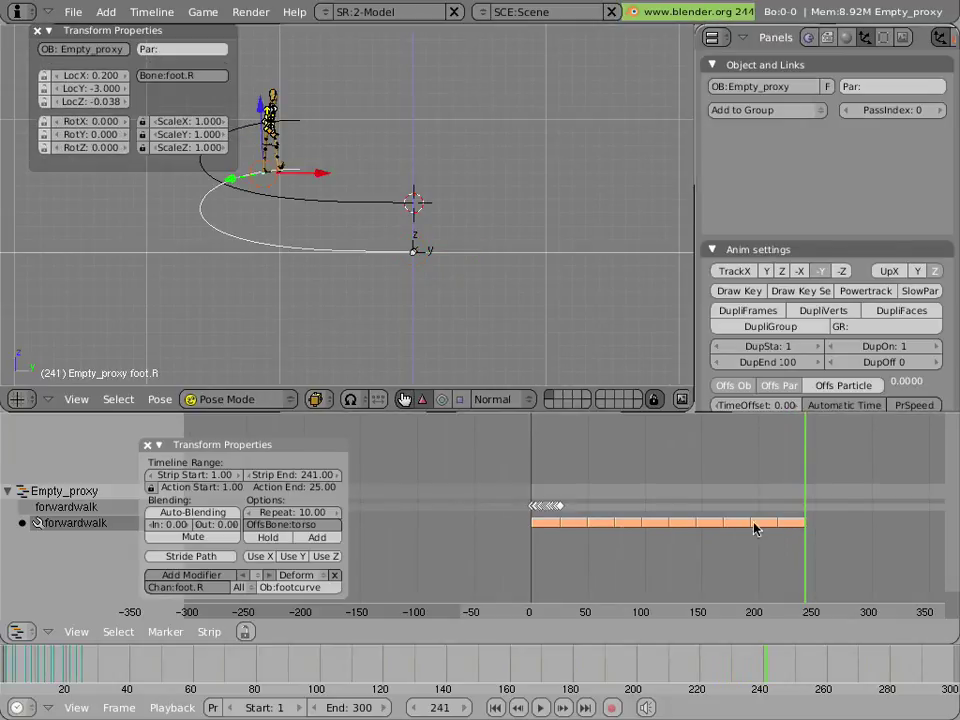
pyautogui.click(283, 540)
pyautogui.click(826, 470)
pyautogui.moveTo(826, 470); pyautogui.dragTo(692, 462)
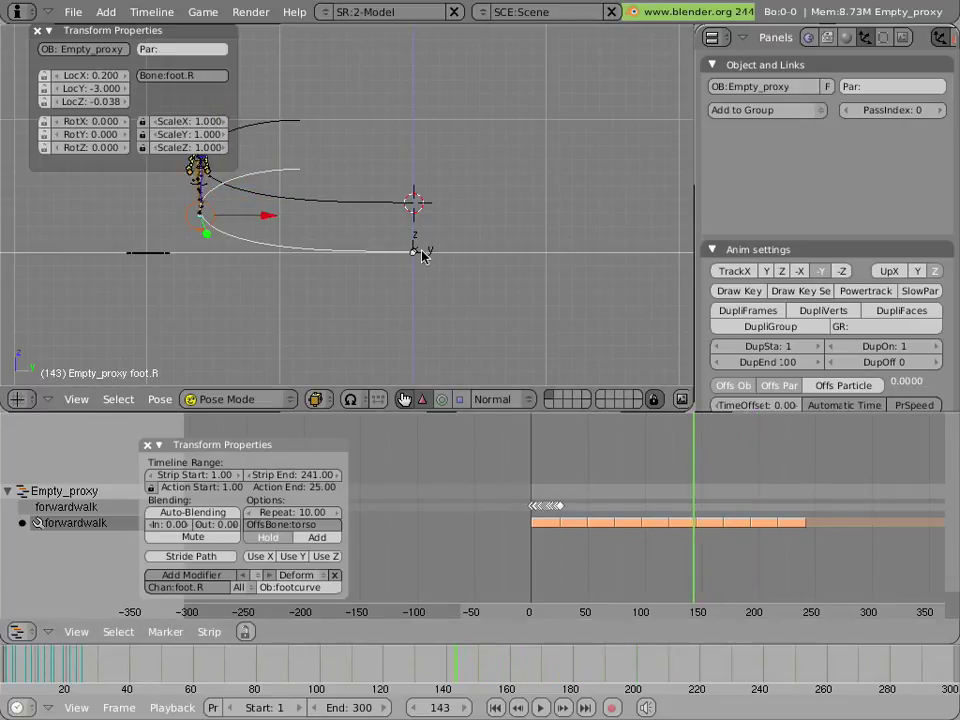
# Examine the frame 143 pose up close in front view, comparing the torso curve with the foot curve
pyautogui.press('KP_1')
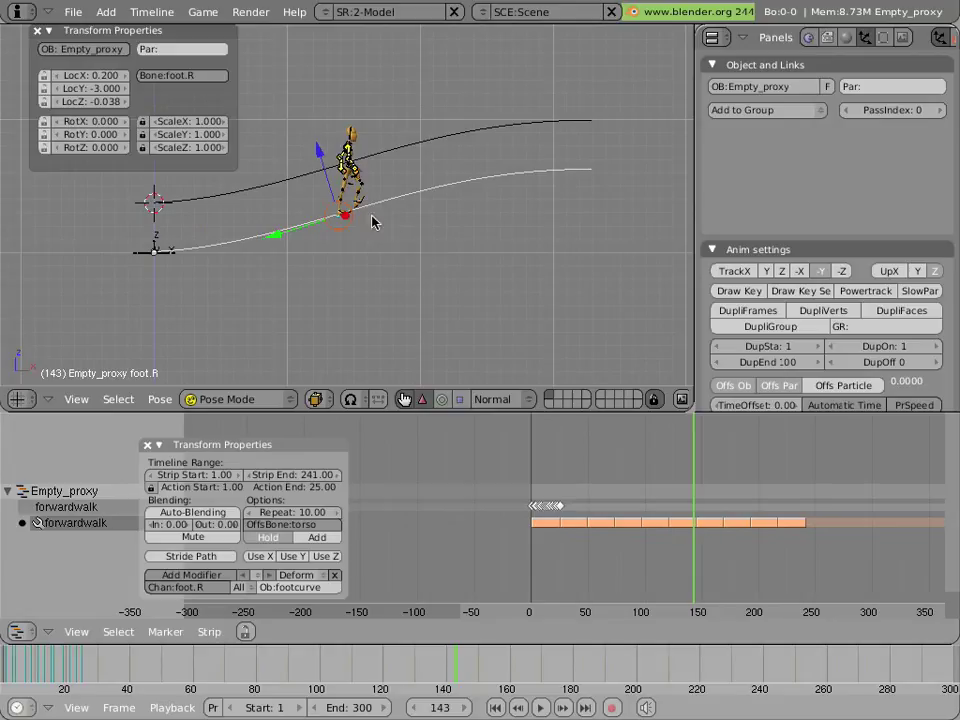
pyautogui.scroll(5, 388, 221)
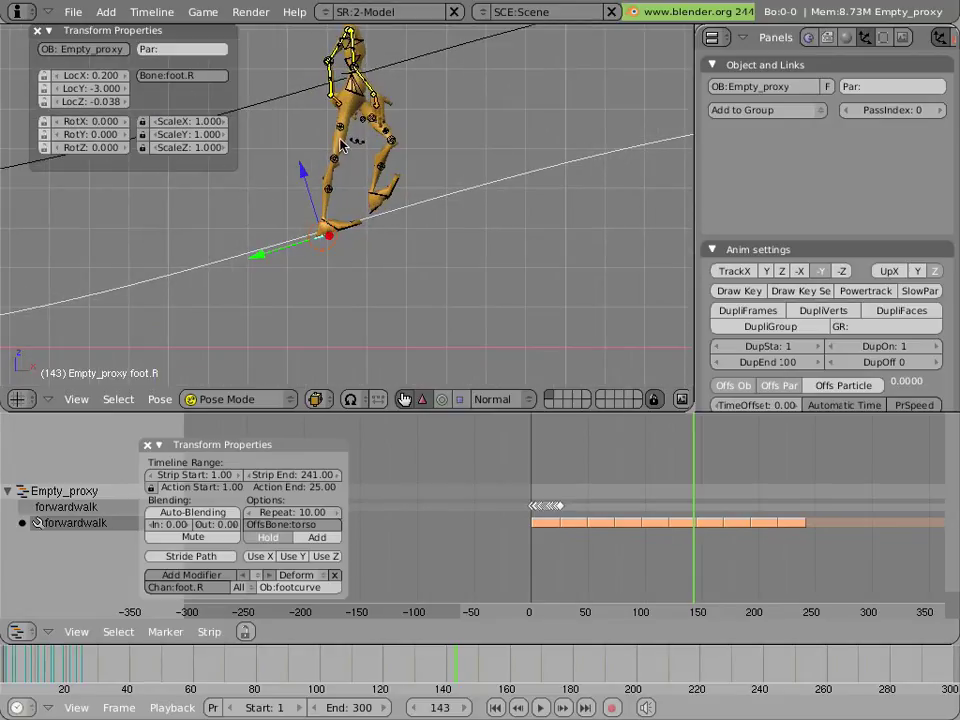
pyautogui.moveTo(338, 141); pyautogui.dragTo(430, 195, button='middle')
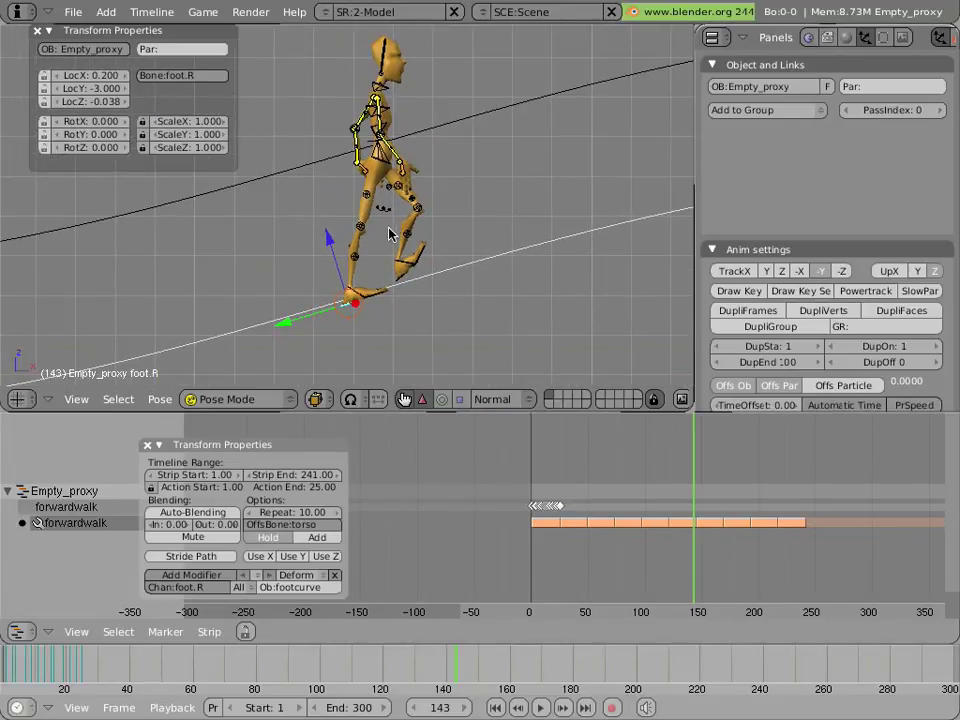
pyautogui.rightClick(489, 111)
pyautogui.rightClick(483, 262)
pyautogui.rightClick(426, 131)
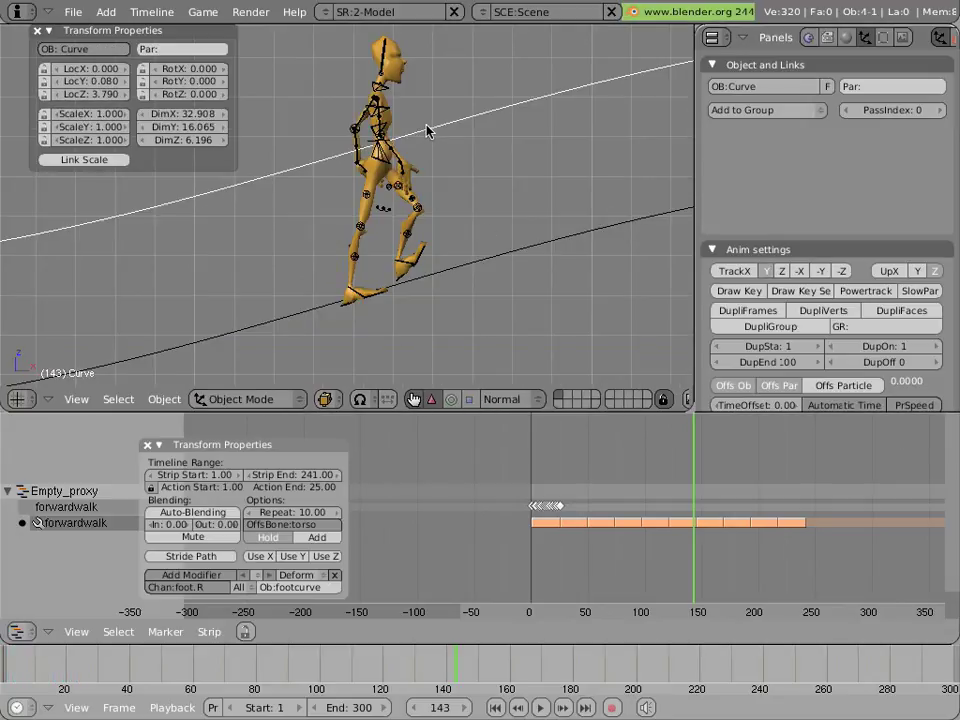
# Move the selected control point of footcurve in Edit Mode to reshape the foot path slightly, and return to Object Mode
pyautogui.rightClick(445, 276)
pyautogui.press('Tab')
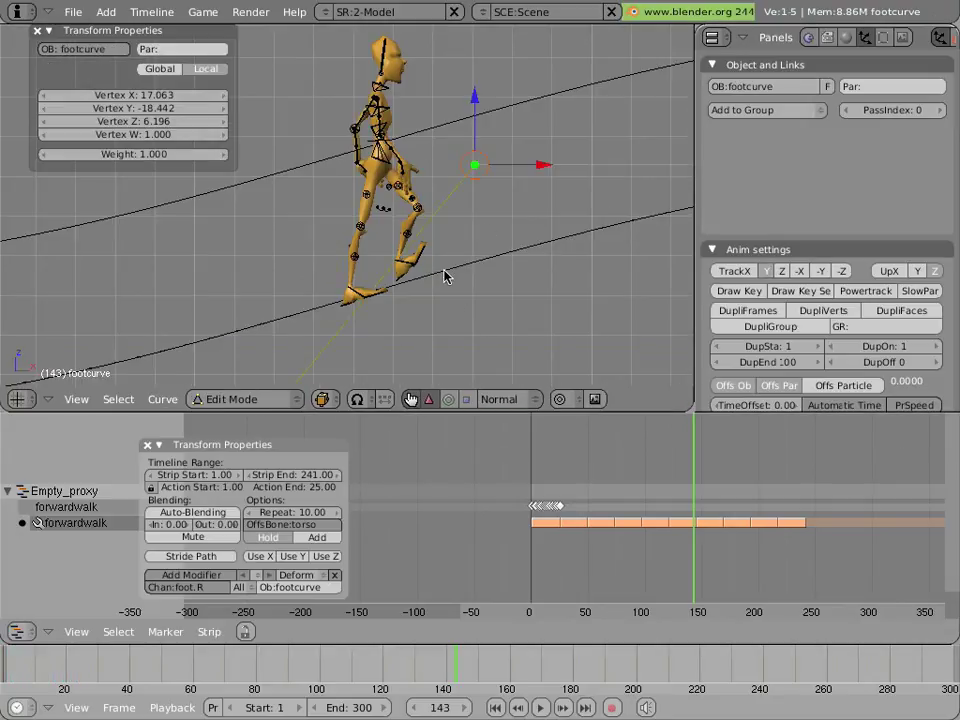
pyautogui.scroll(-4, 446, 261)
pyautogui.scroll(3, 446, 249)
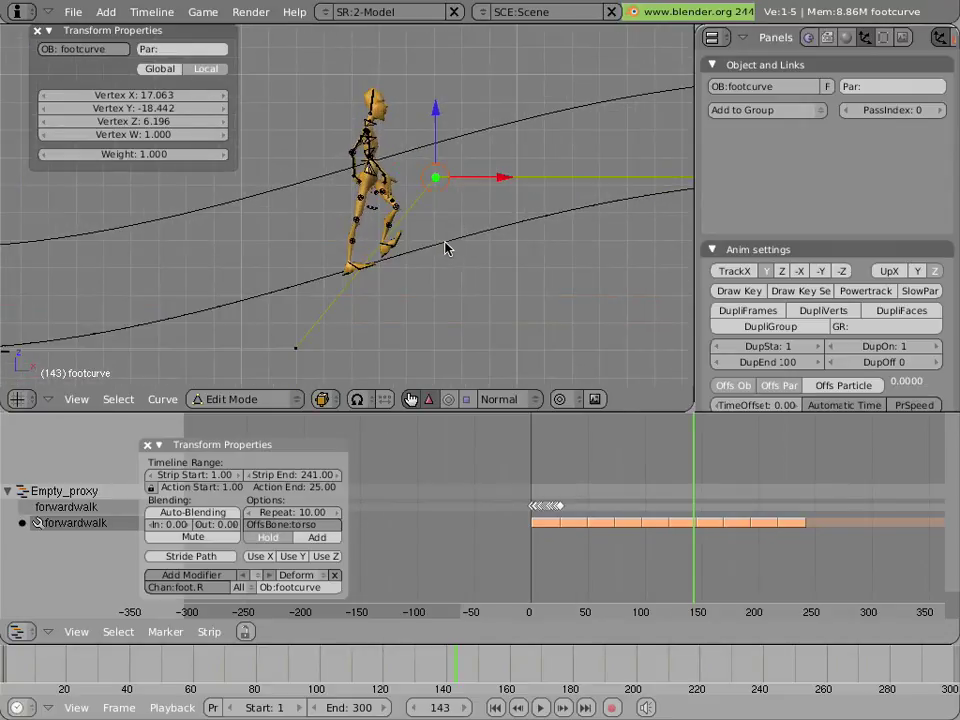
pyautogui.press('g')
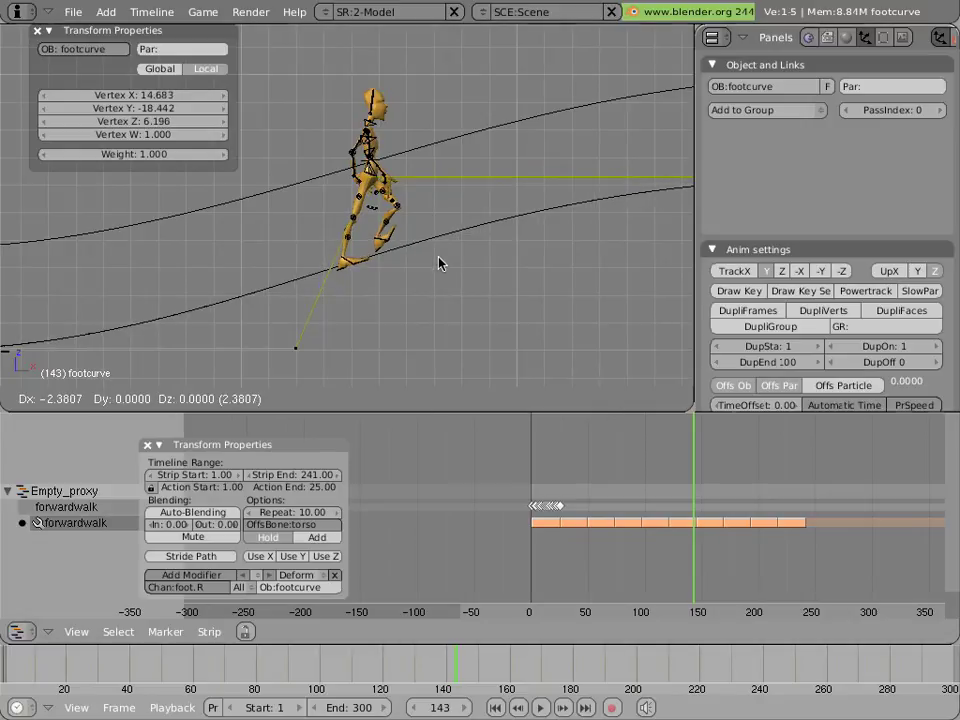
pyautogui.click(525, 231)
pyautogui.press('Tab')
# Scrub to frame 36 and play the walk in an angled 3D view to review its motion along the curves
pyautogui.moveTo(707, 456); pyautogui.dragTo(571, 470)
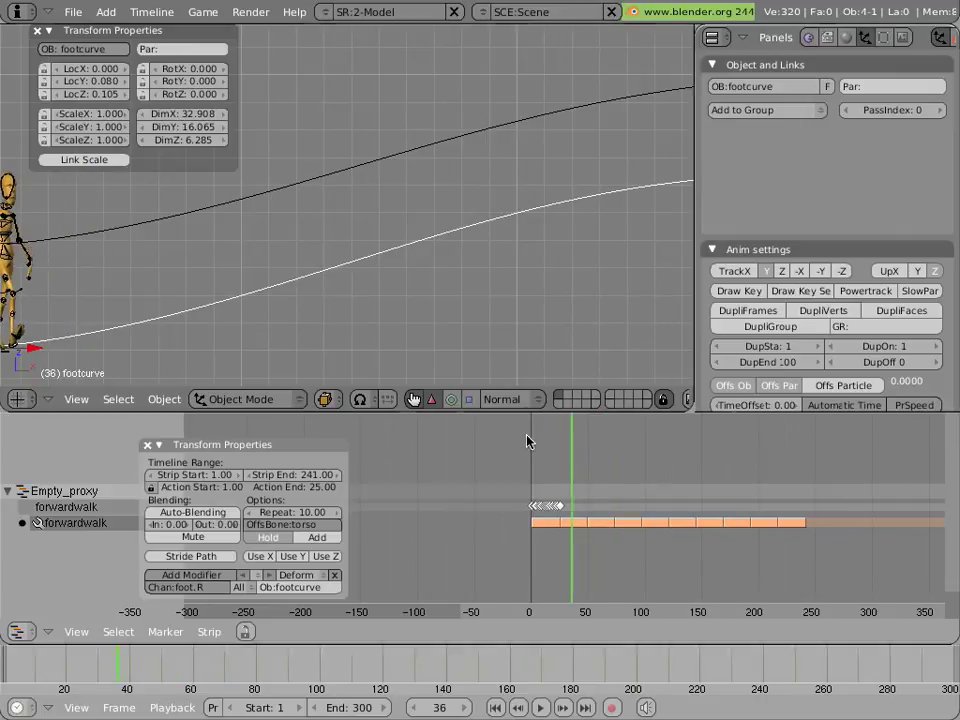
pyautogui.press('KP_1')
pyautogui.moveTo(299, 262); pyautogui.dragTo(311, 279, button='middle')
pyautogui.hotkey('alt', 'a')
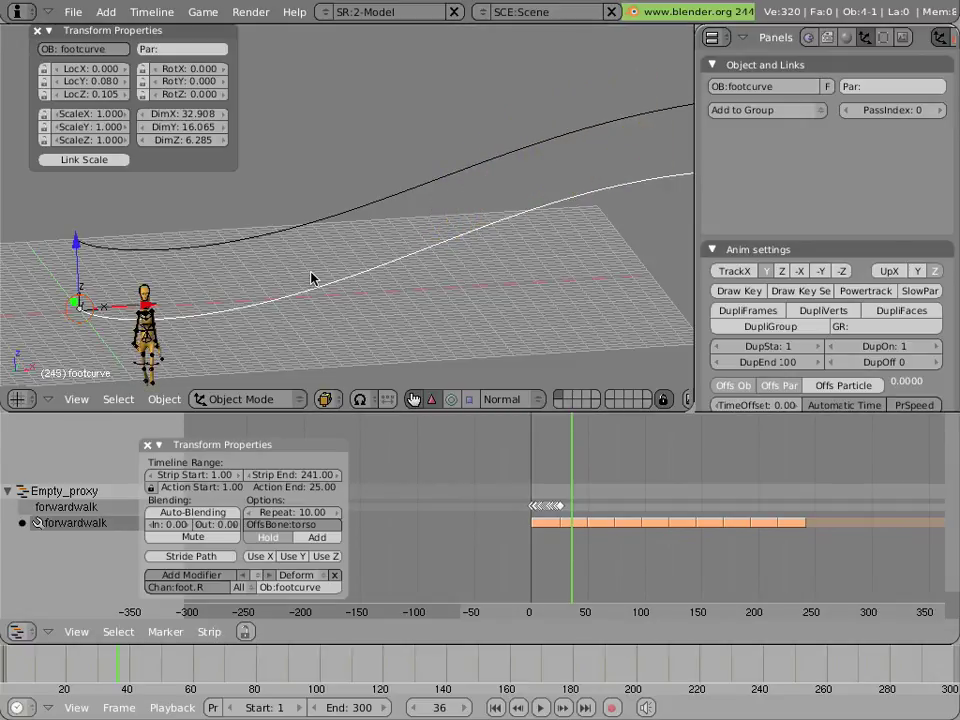
pyautogui.press('Escape')
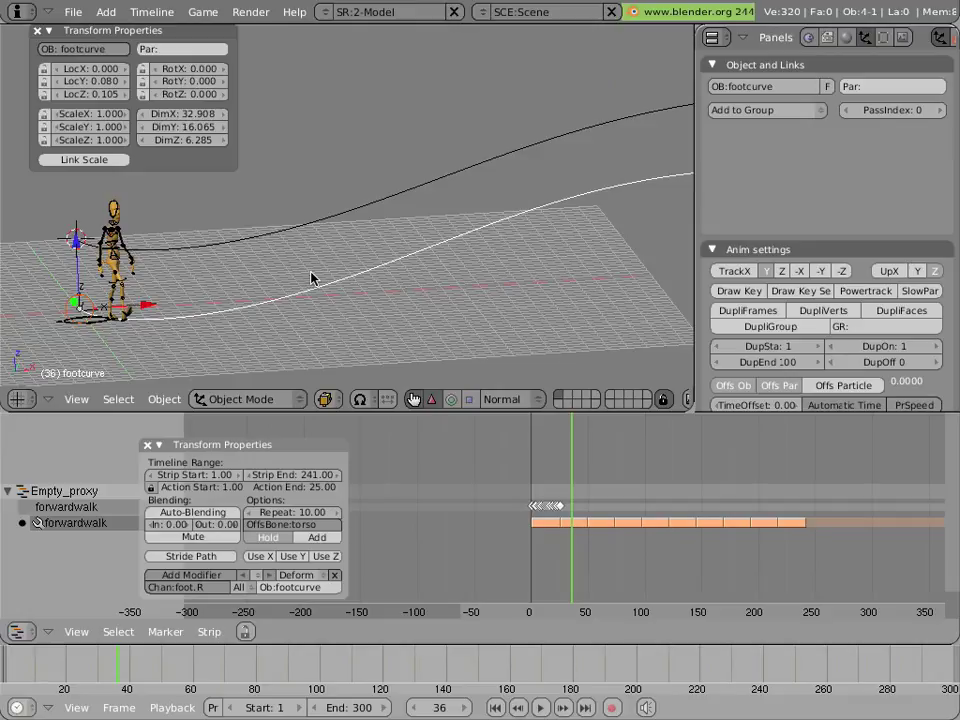